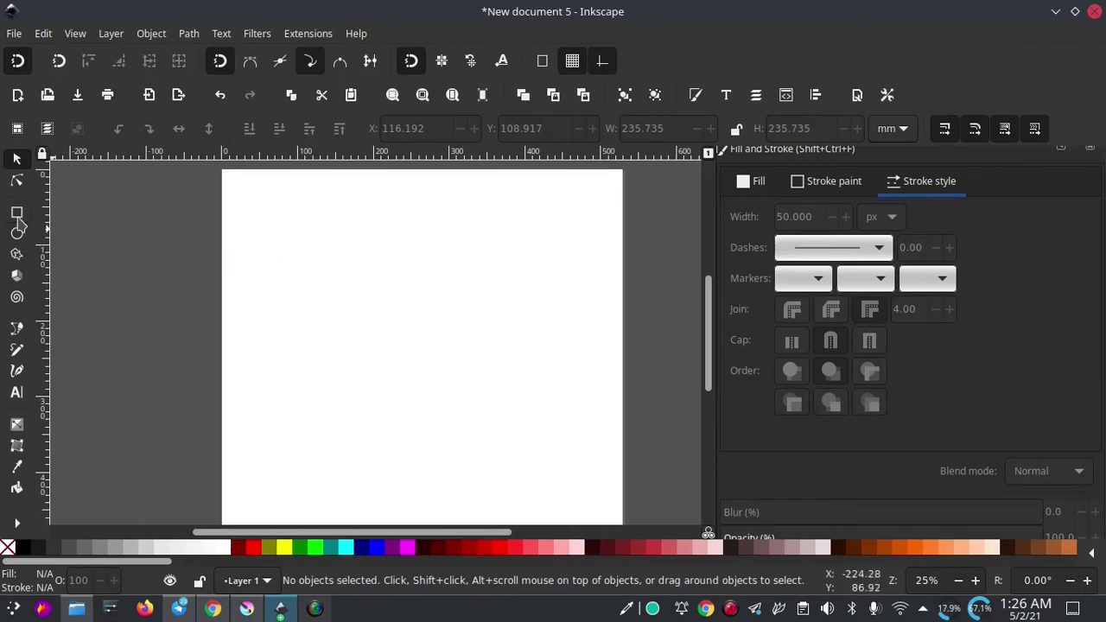
- Draw a cyan rectangle with a 50 px black stroke in the upper page, then zoom to inspect it
click(16, 213)
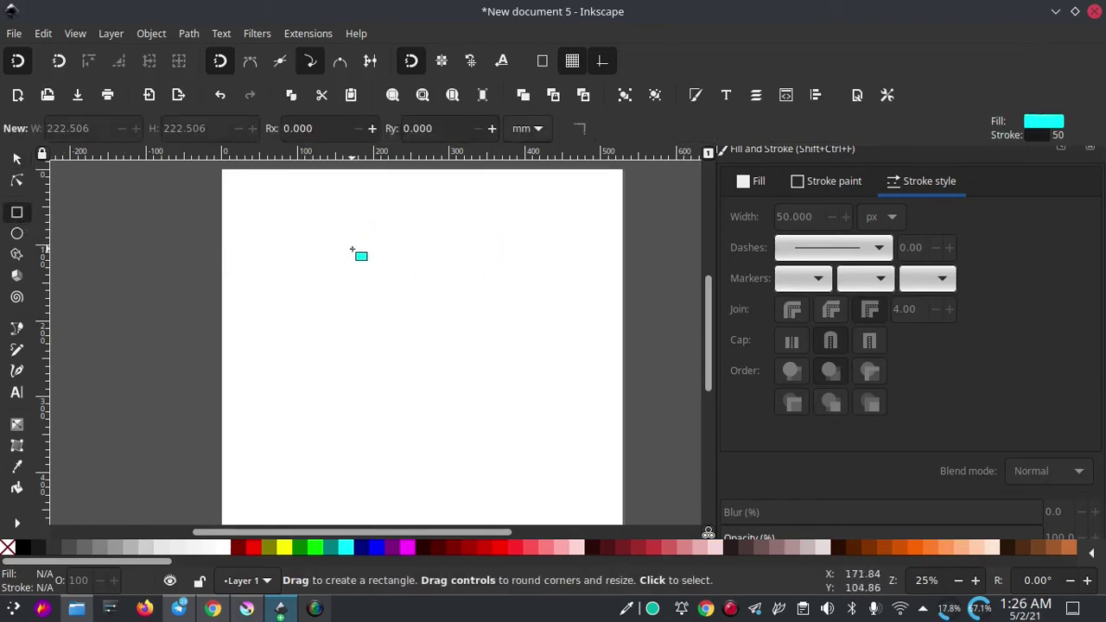
drag(352, 250, 530, 399)
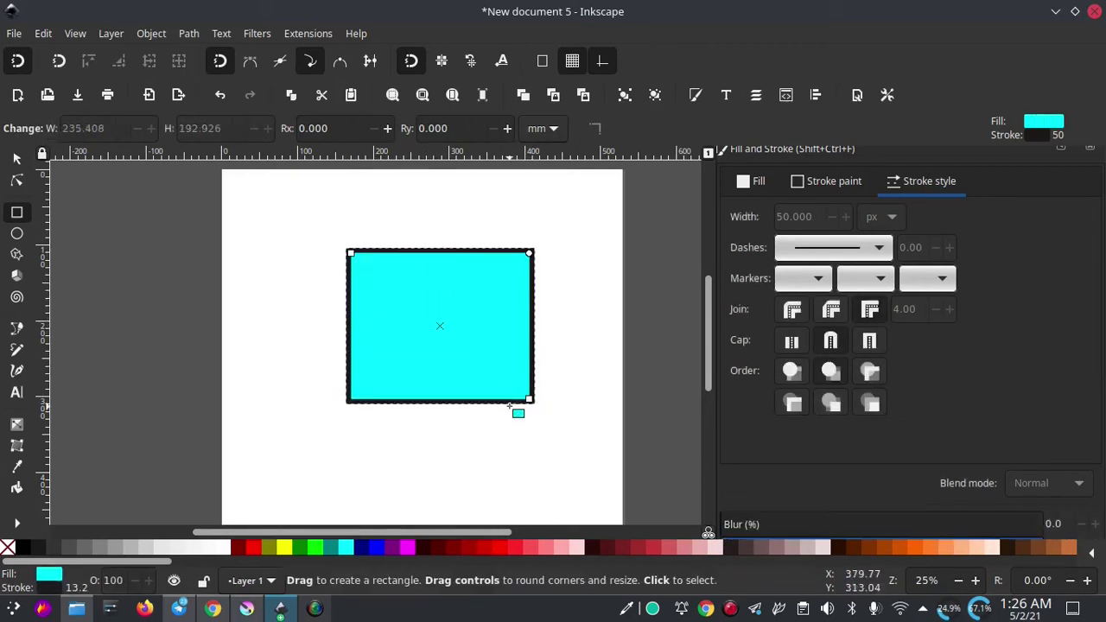
click(18, 161)
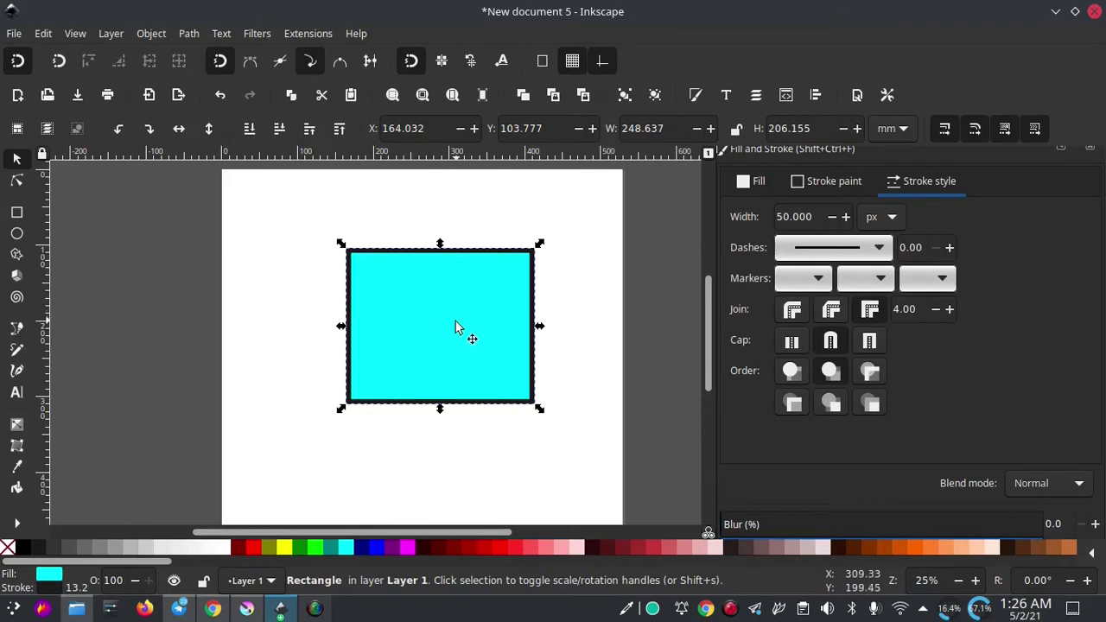
scroll(535, 258, up, 4)
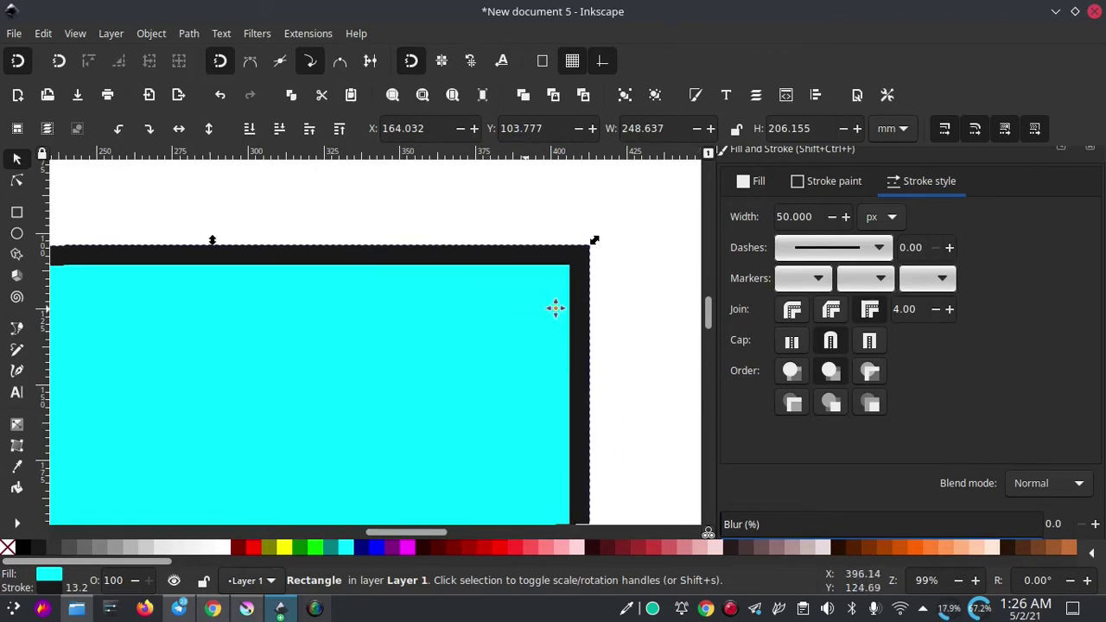
scroll(432, 303, left, 3)
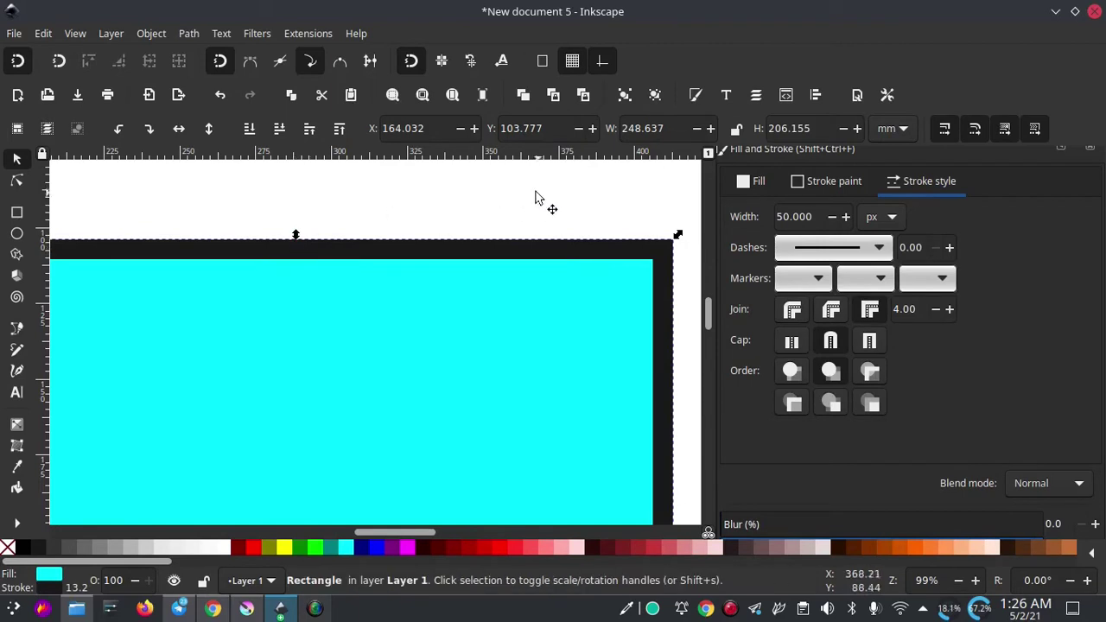
scroll(473, 327, down, 1)
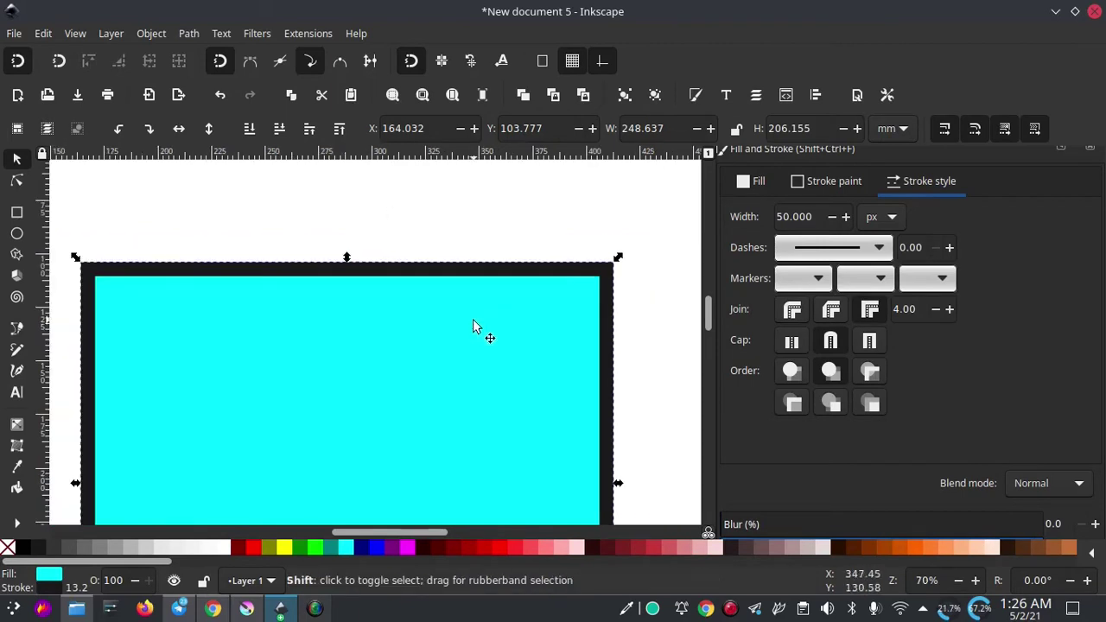
scroll(466, 346, down, 1)
scroll(456, 362, down, 1)
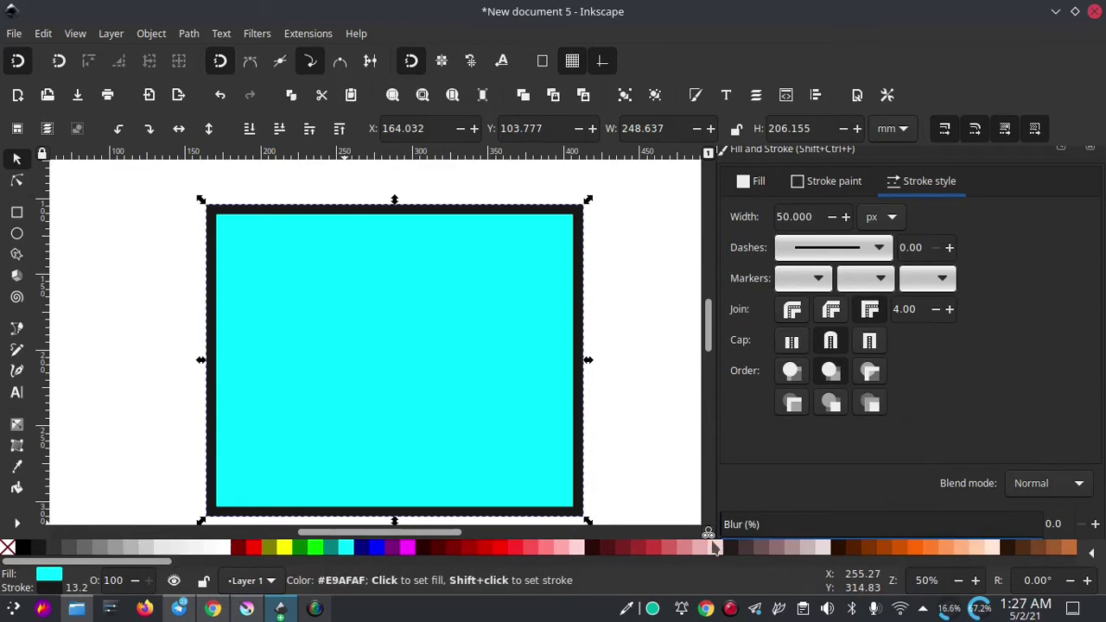
- Try orange, magenta and yellow fills on the rectangle before settling on lime green
click(921, 556)
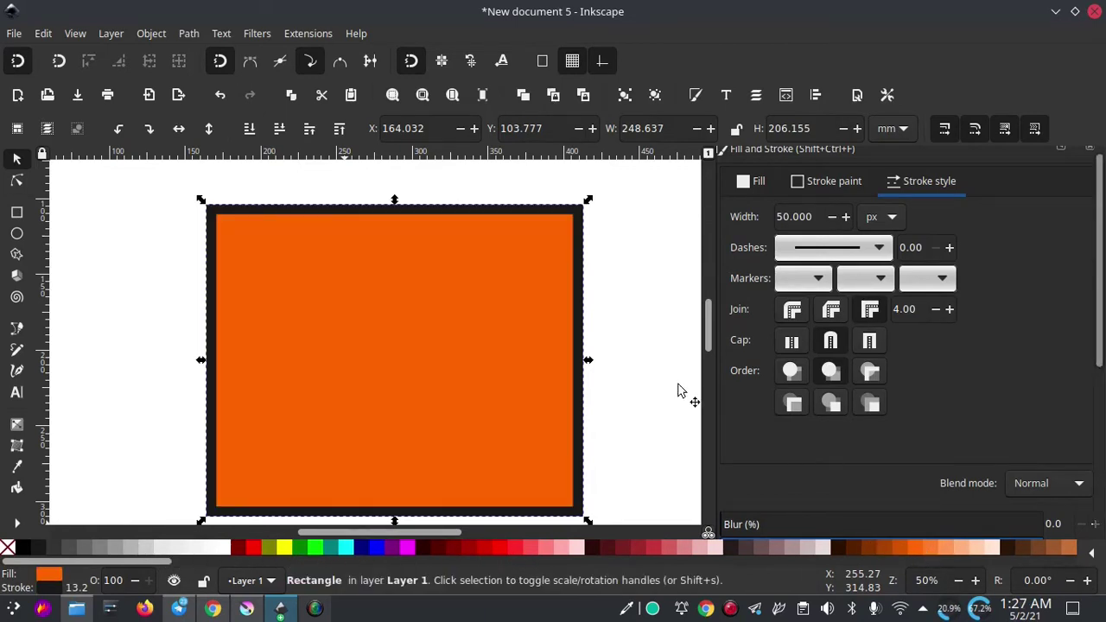
click(407, 548)
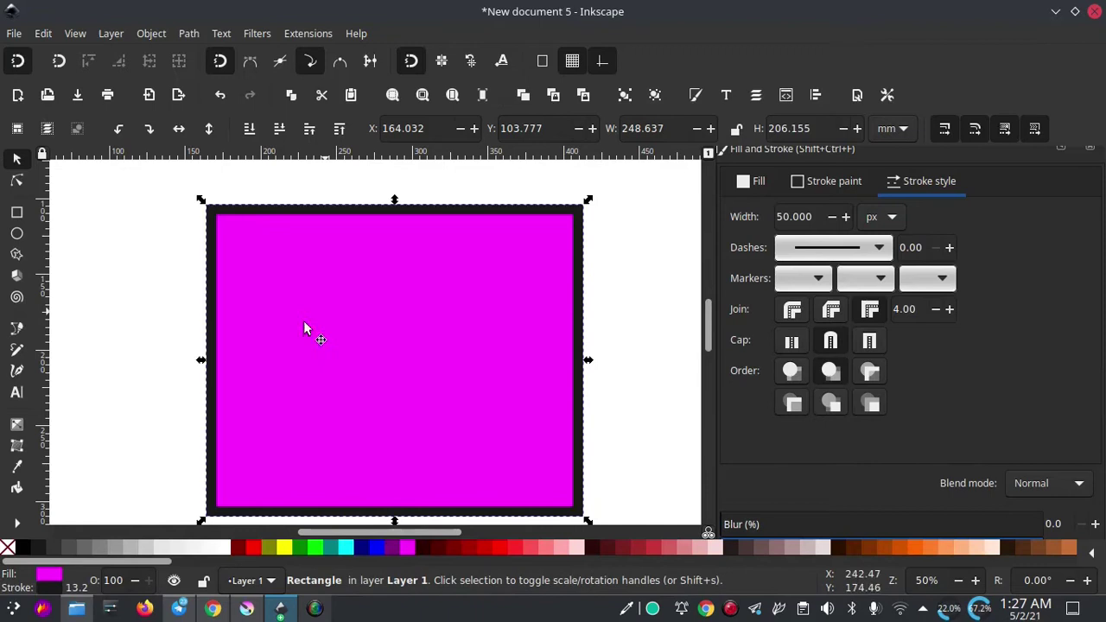
click(283, 548)
click(318, 549)
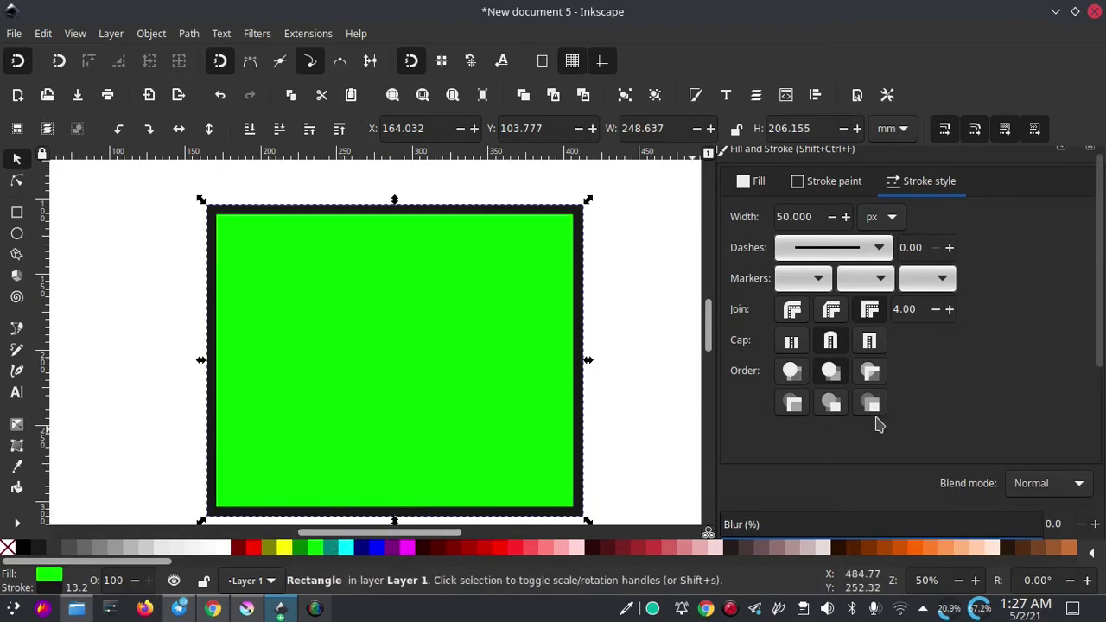
scroll(424, 389, down, 1)
scroll(394, 333, right, 1)
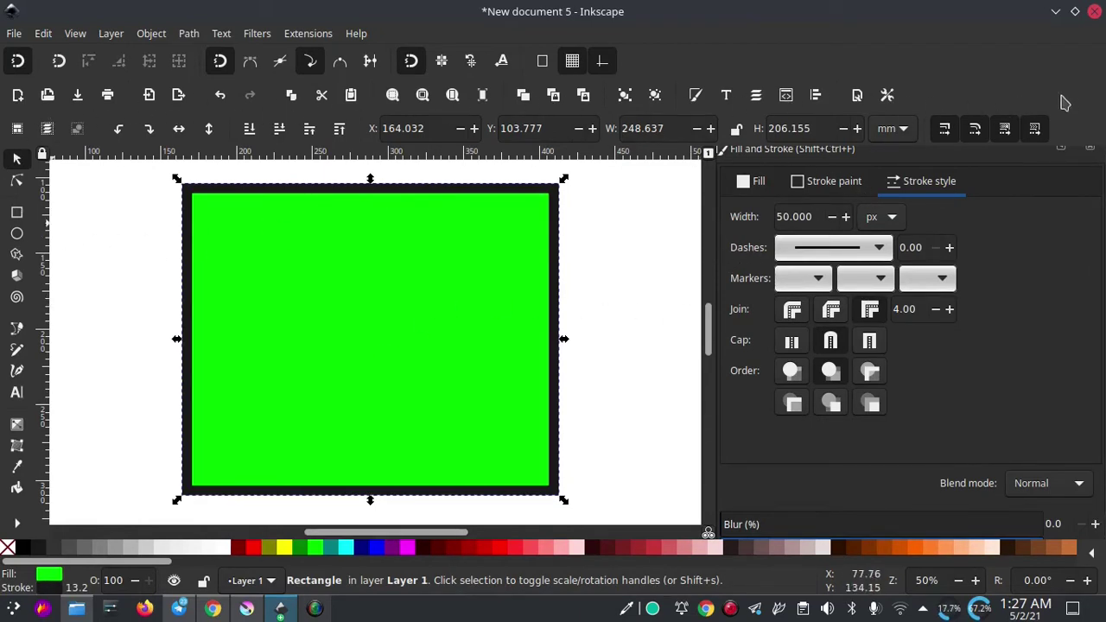
click(75, 35)
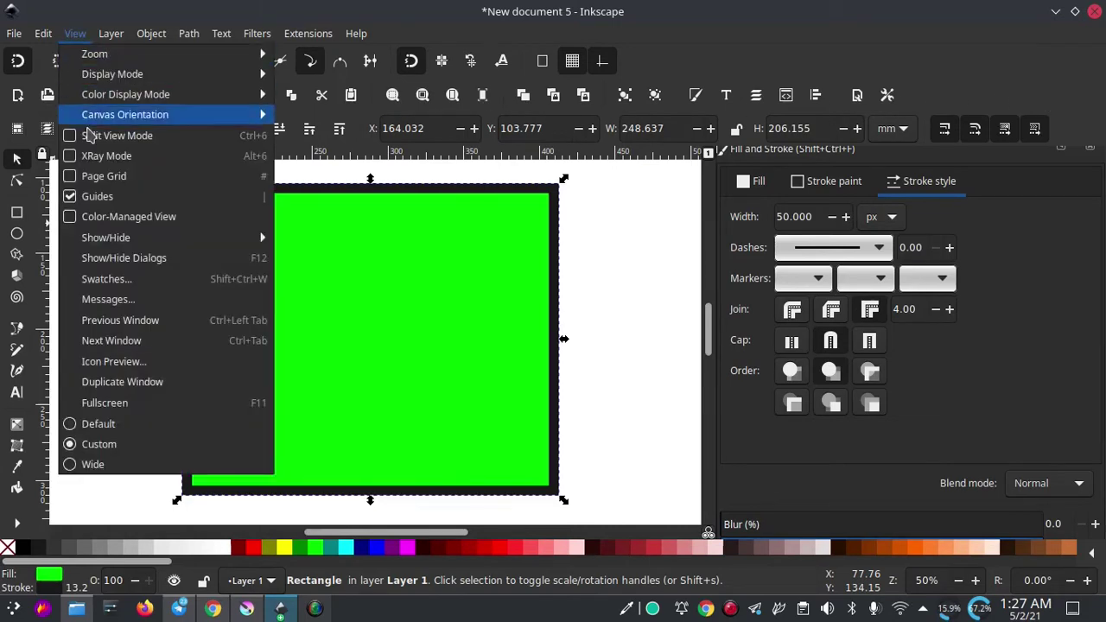
click(140, 453)
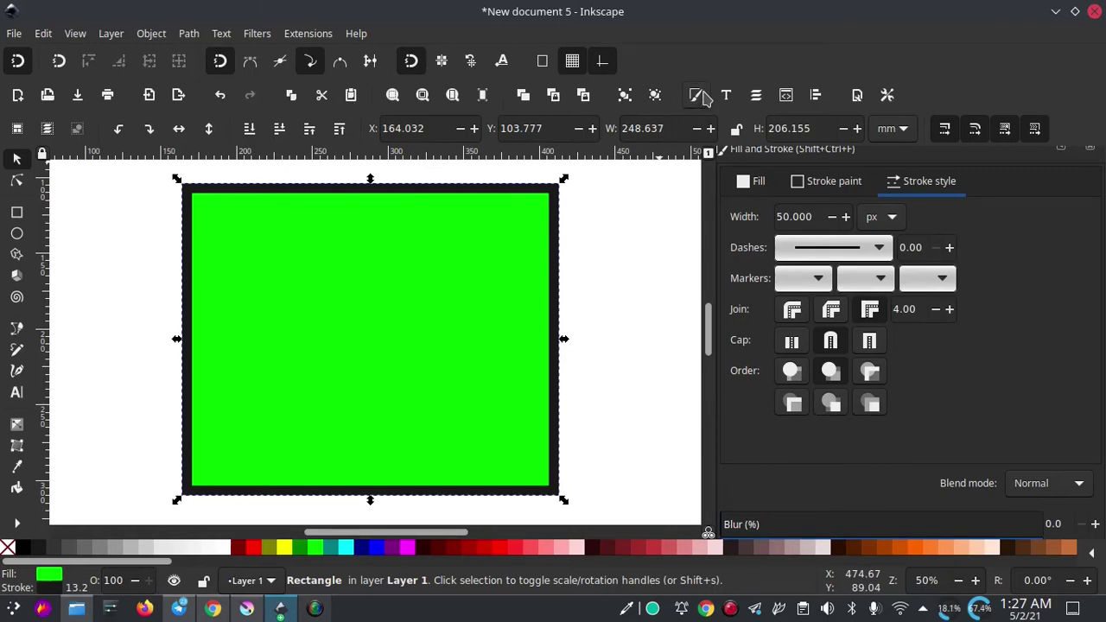
scroll(886, 324, down, 1)
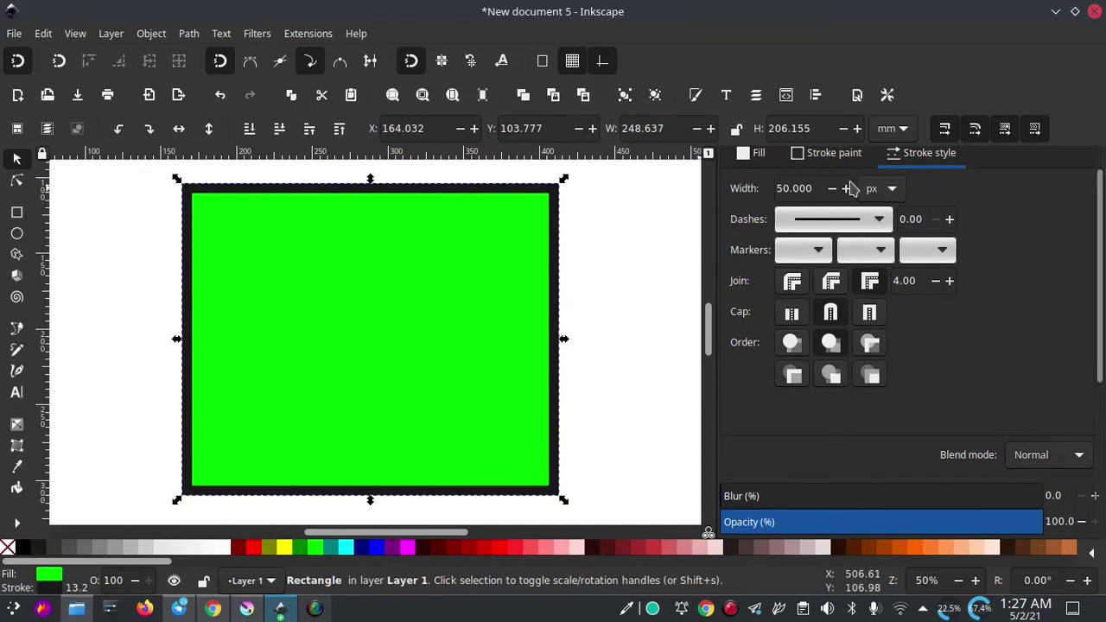
- Review the rectangle's fill, stroke paint and stroke style settings, then return to Fill
click(755, 157)
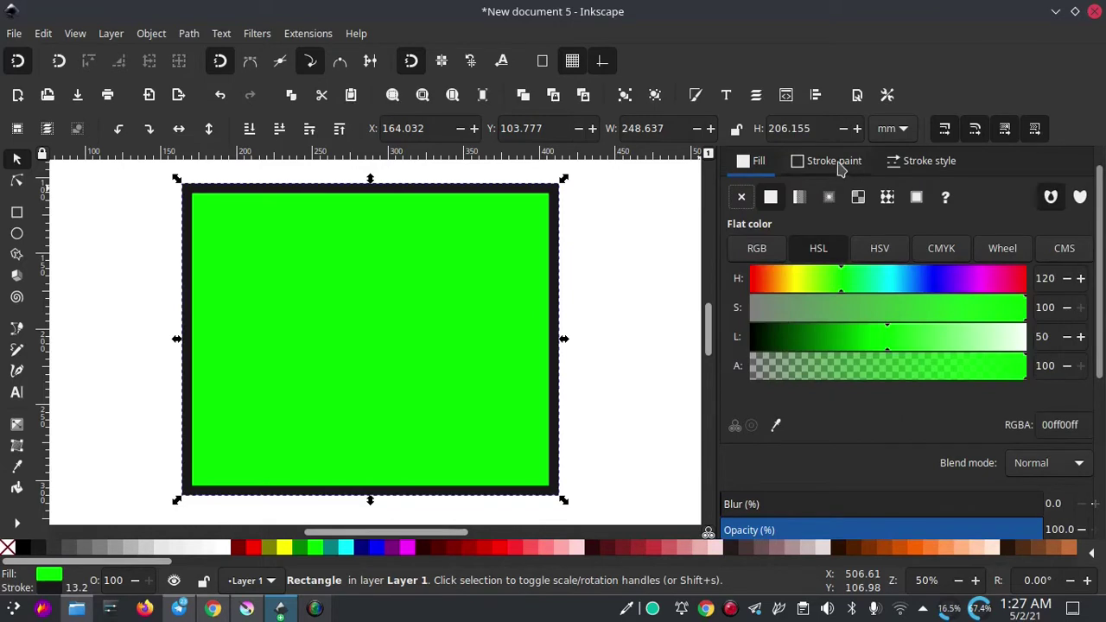
click(838, 165)
click(936, 167)
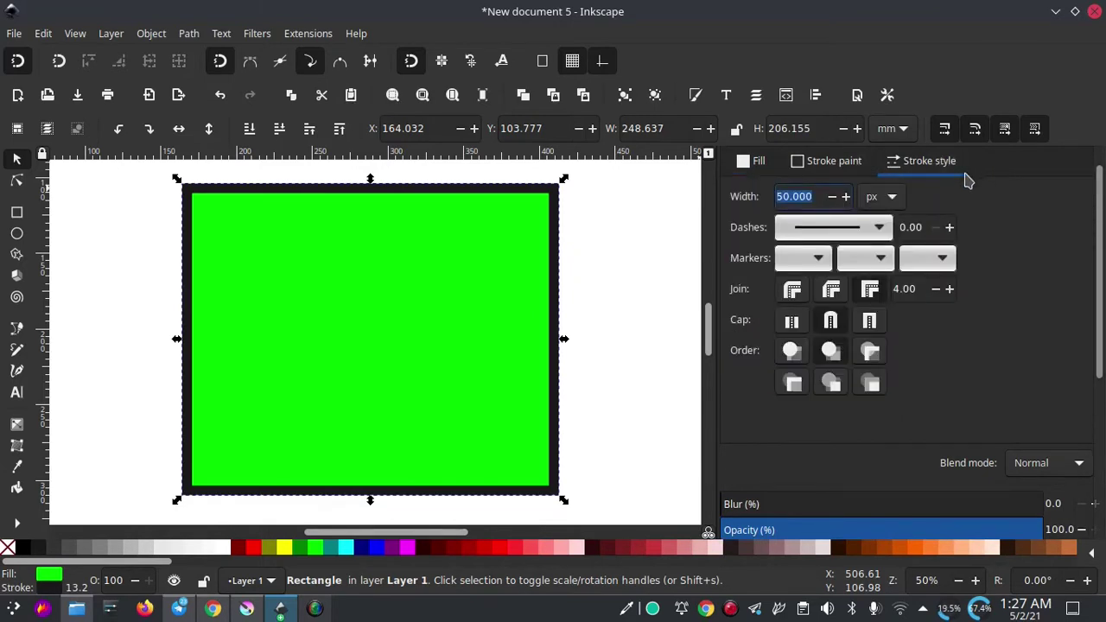
click(758, 164)
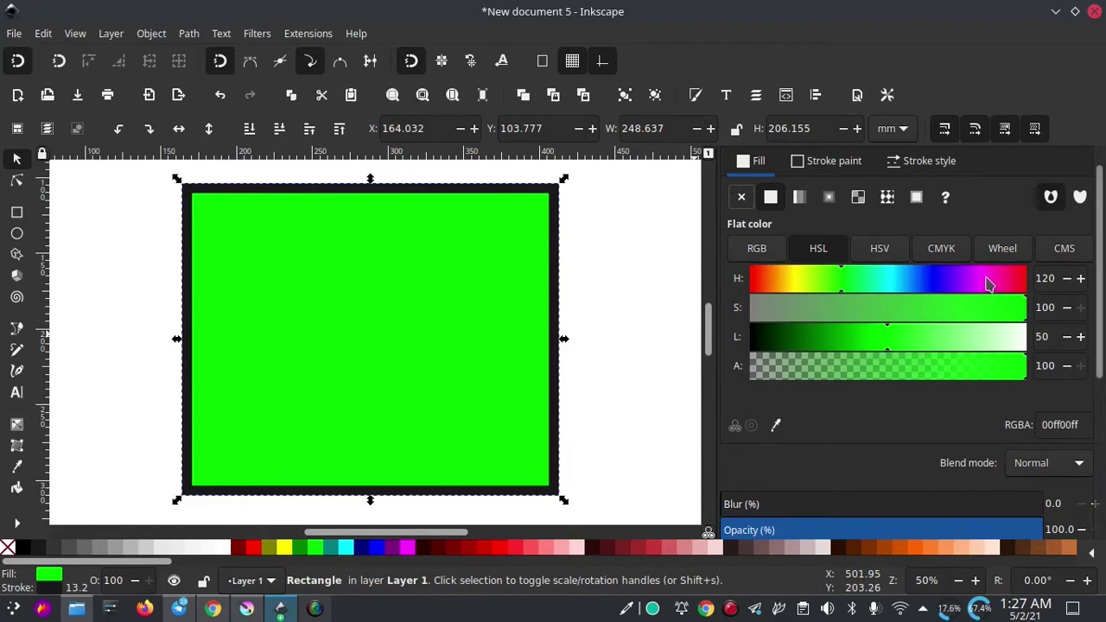
- Cycle the fill colour through HSL, HSV, CMYK, Wheel and CMS modes, ending on RGB (00ff00ff)
click(757, 253)
click(830, 253)
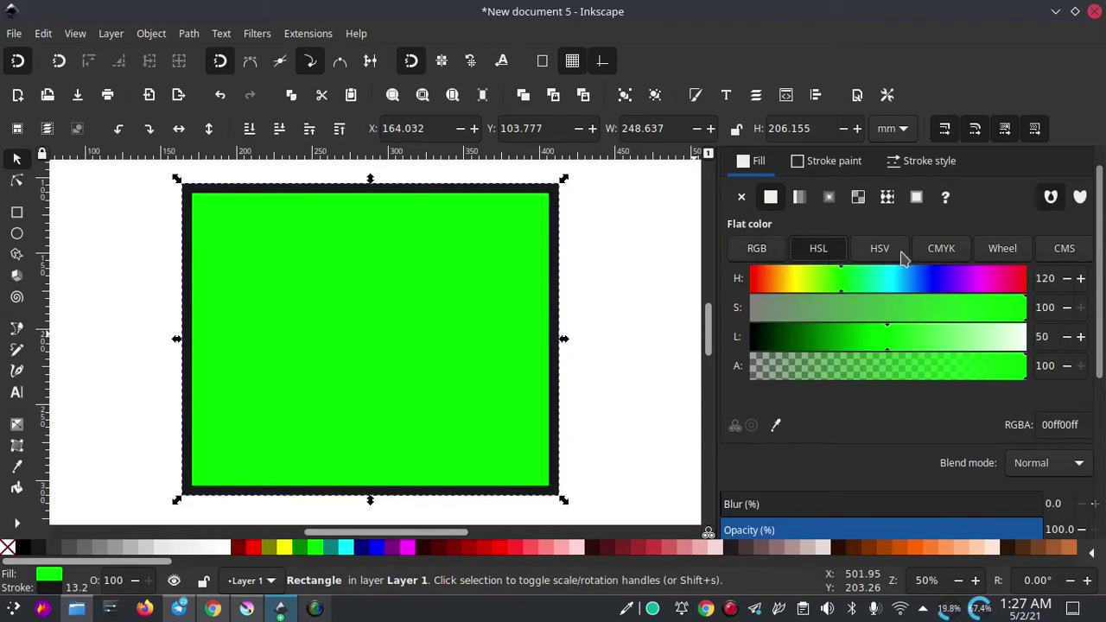
click(897, 252)
click(946, 252)
click(1026, 252)
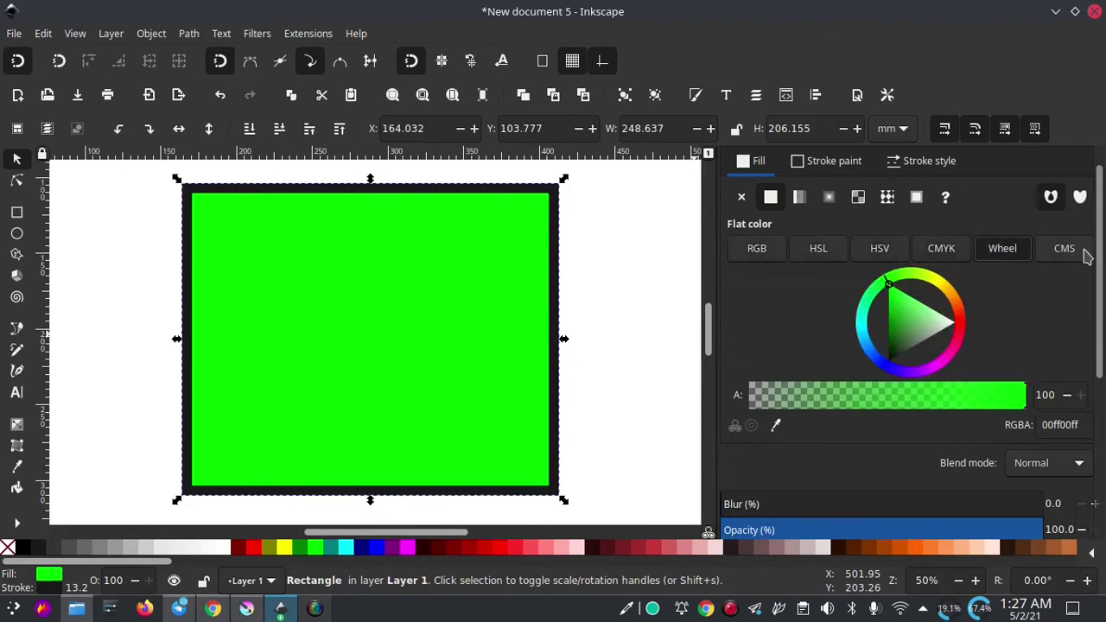
click(1074, 251)
click(774, 256)
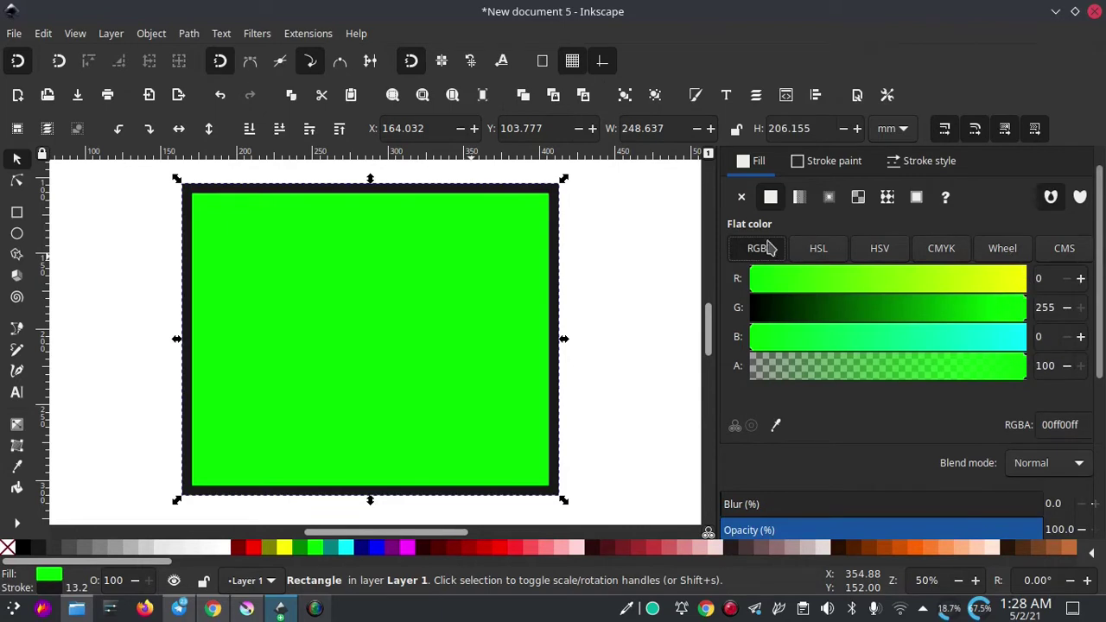
- Shift the fill to greyish purple 6b6c8b with the RGB sliders, then set HSL hue to 351
mouse_move(1005, 279)
mouse_down()
mouse_move(865, 279)
mouse_move(868, 308)
mouse_up()
mouse_move(918, 336)
mouse_down()
mouse_move(886, 344)
mouse_move(900, 337)
mouse_up()
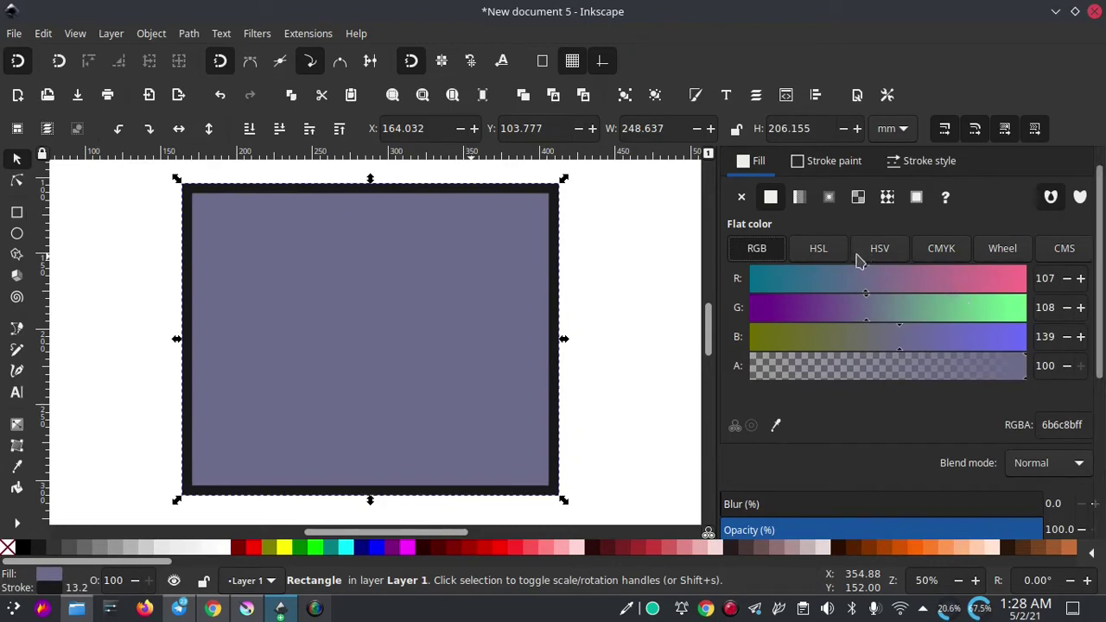
click(830, 247)
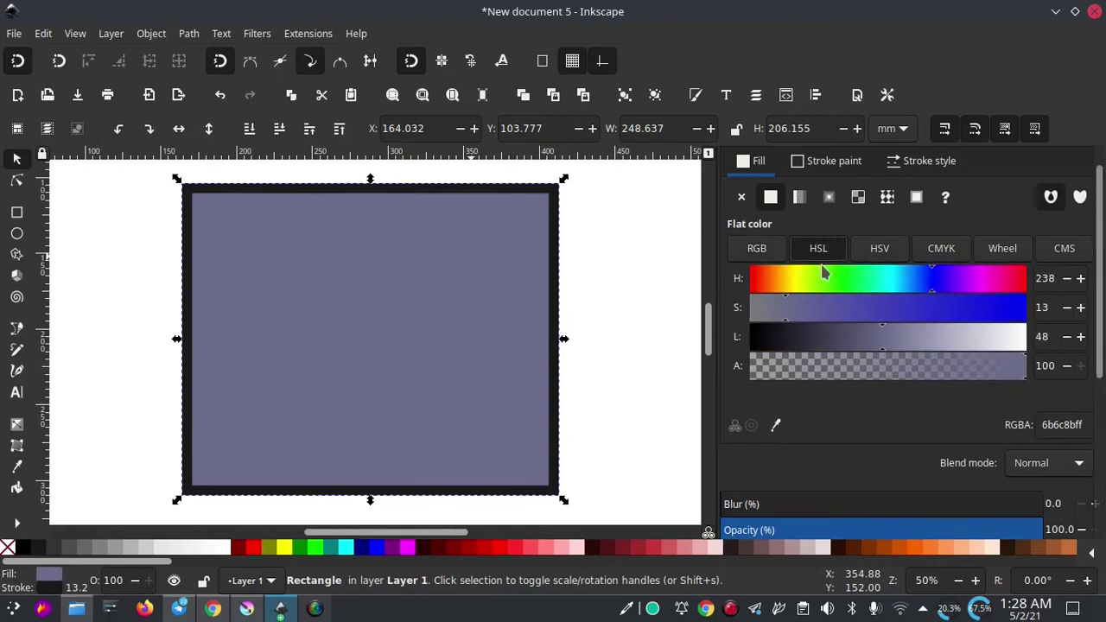
mouse_move(799, 279)
mouse_down()
mouse_move(1035, 291)
mouse_move(1020, 285)
mouse_up()
click(784, 279)
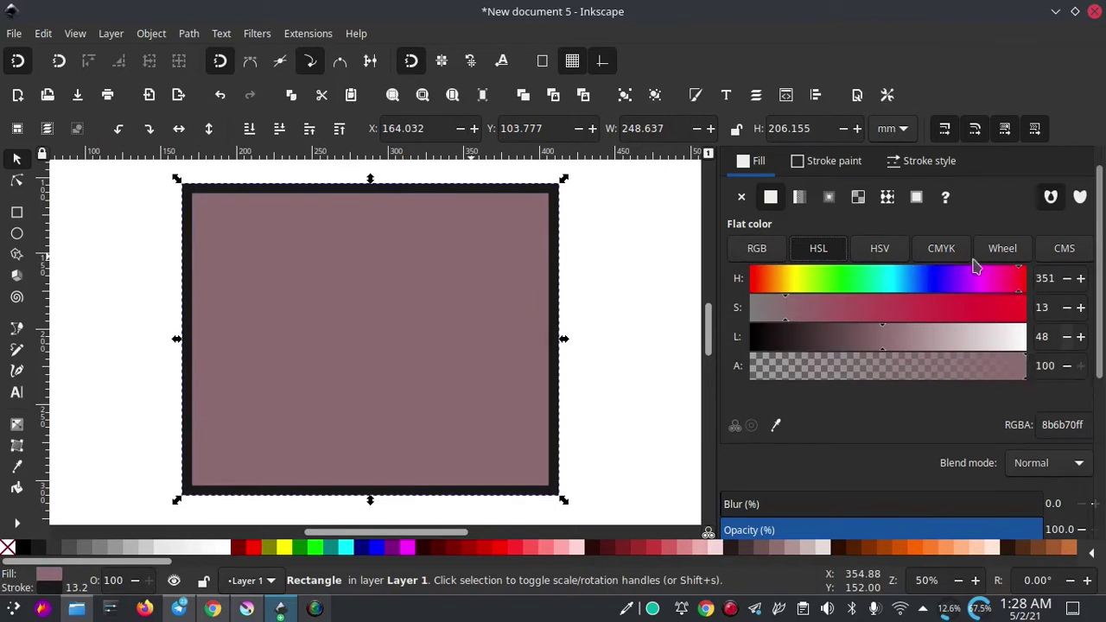
- View the resulting mauve 8b6b70 fill in HSV, CMYK and Wheel modes
click(883, 256)
click(965, 256)
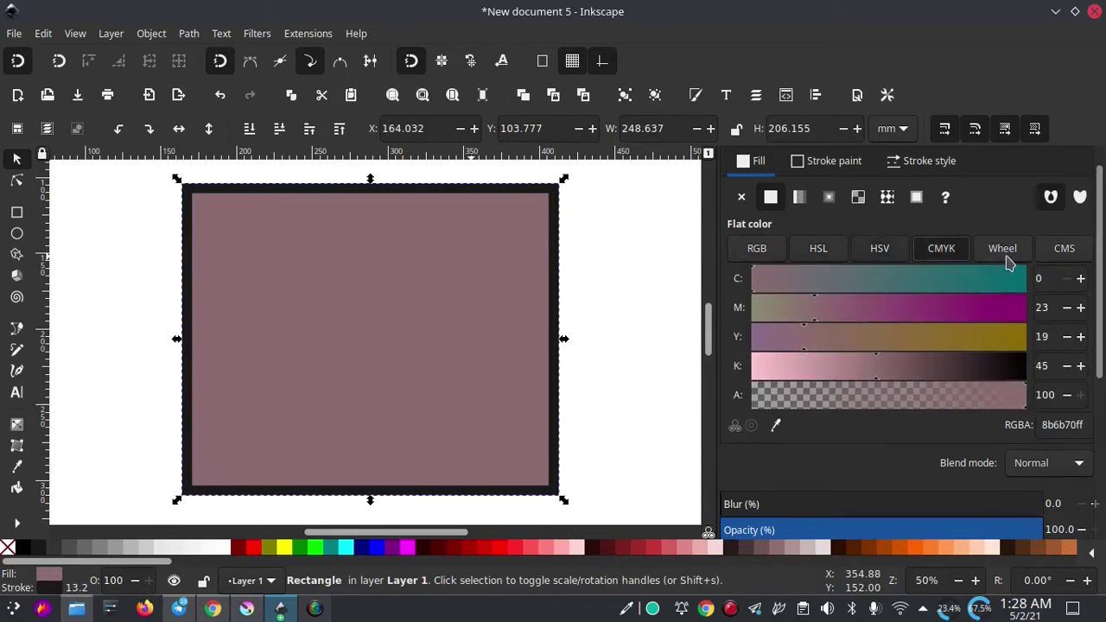
click(1009, 261)
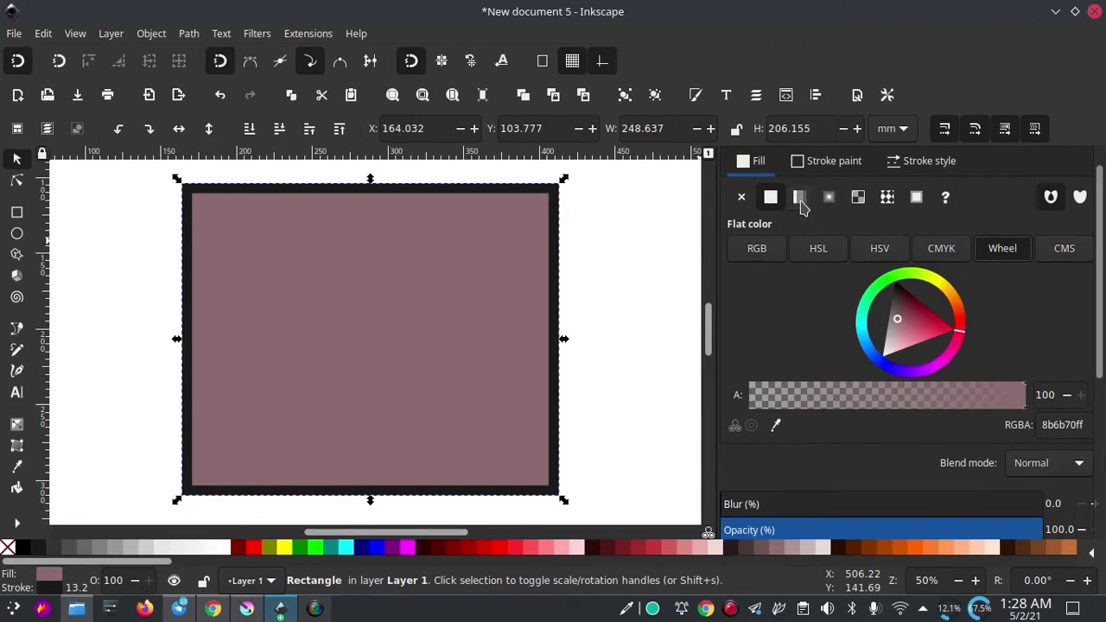
- Make the rectangle's fill a linear gradient and show its handles with the Gradient tool
click(800, 198)
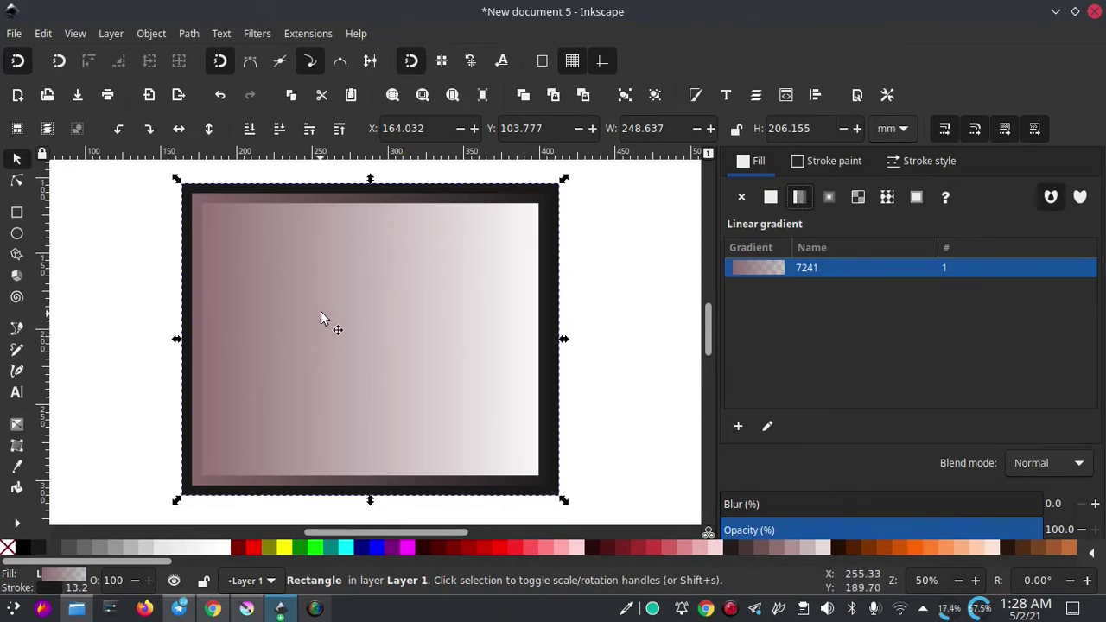
click(768, 427)
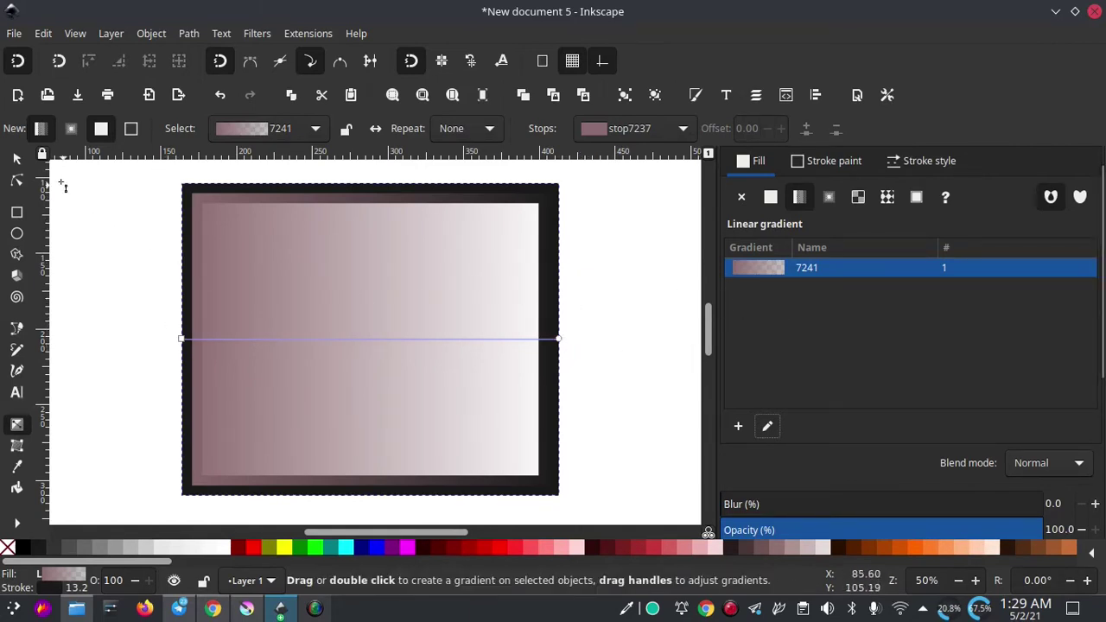
click(17, 158)
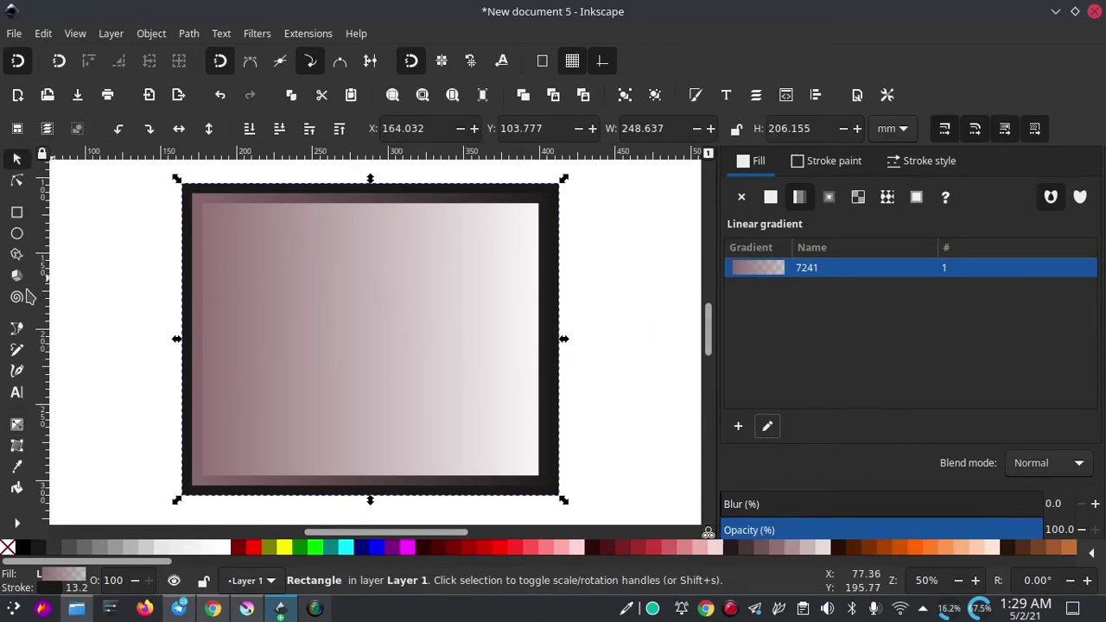
click(17, 426)
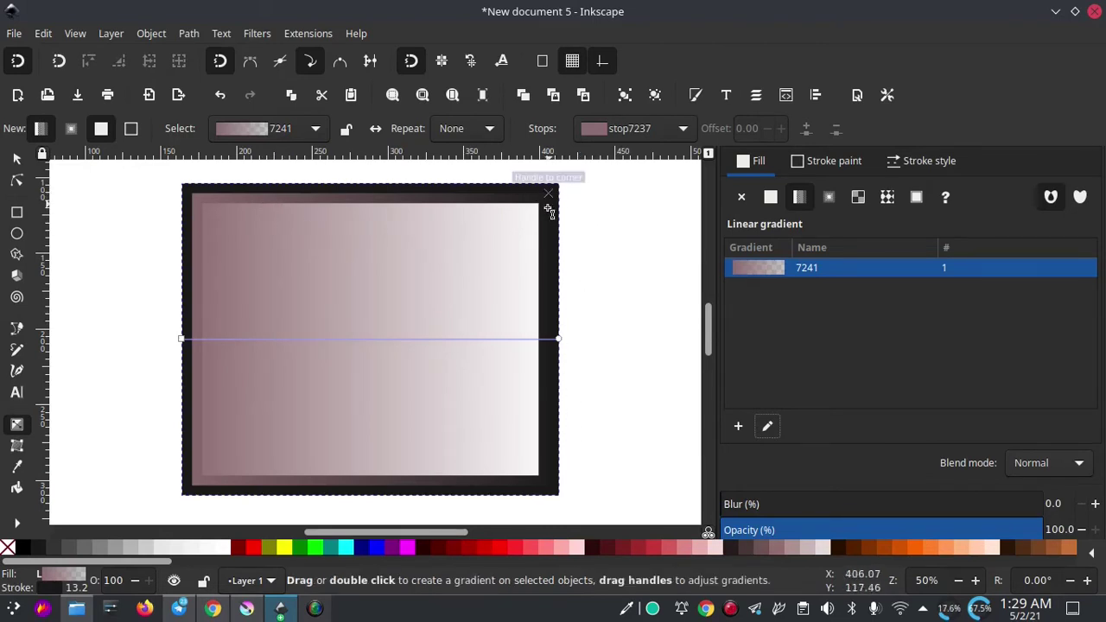
- Select the right-hand gradient stop and raise its alpha from 0 to 100, making it opaque 8b6b8bff
click(560, 341)
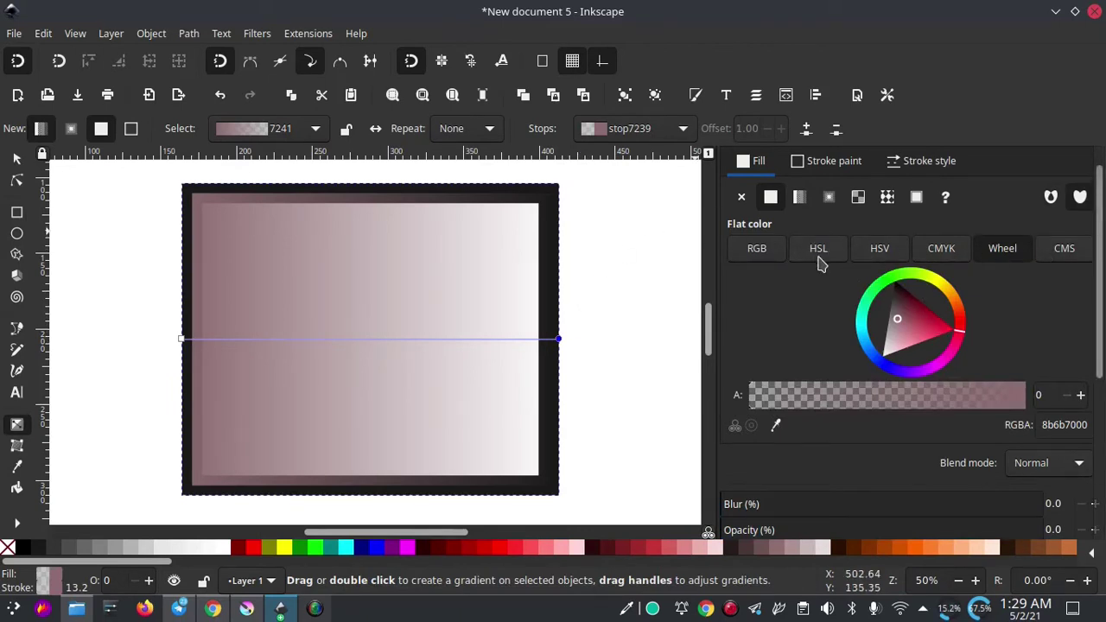
click(823, 252)
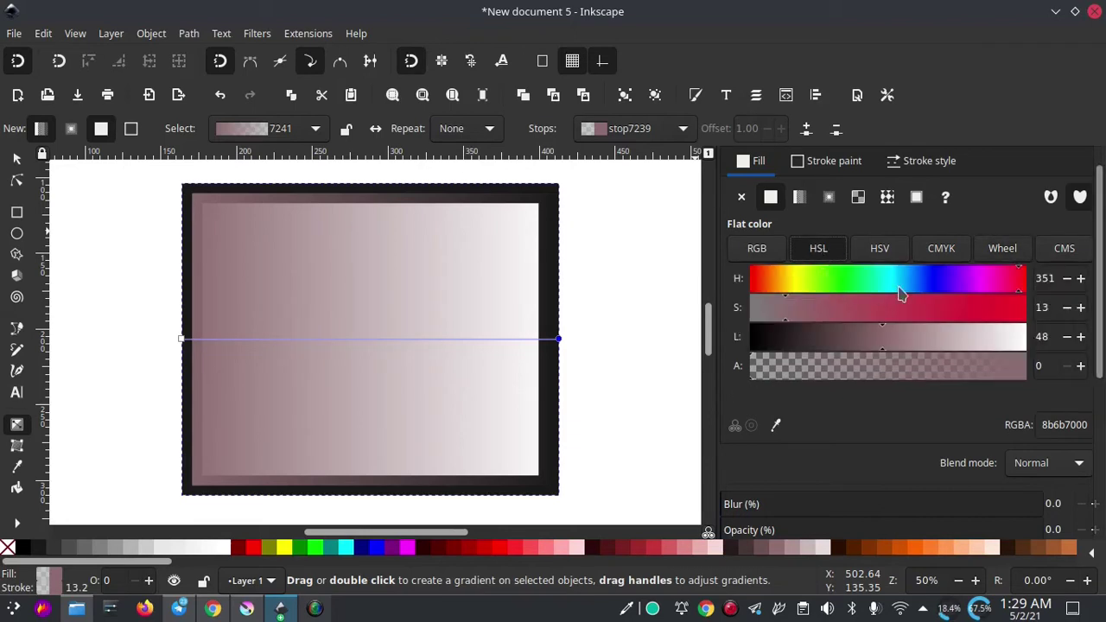
mouse_move(949, 280)
mouse_down()
mouse_move(854, 279)
mouse_move(979, 291)
mouse_up()
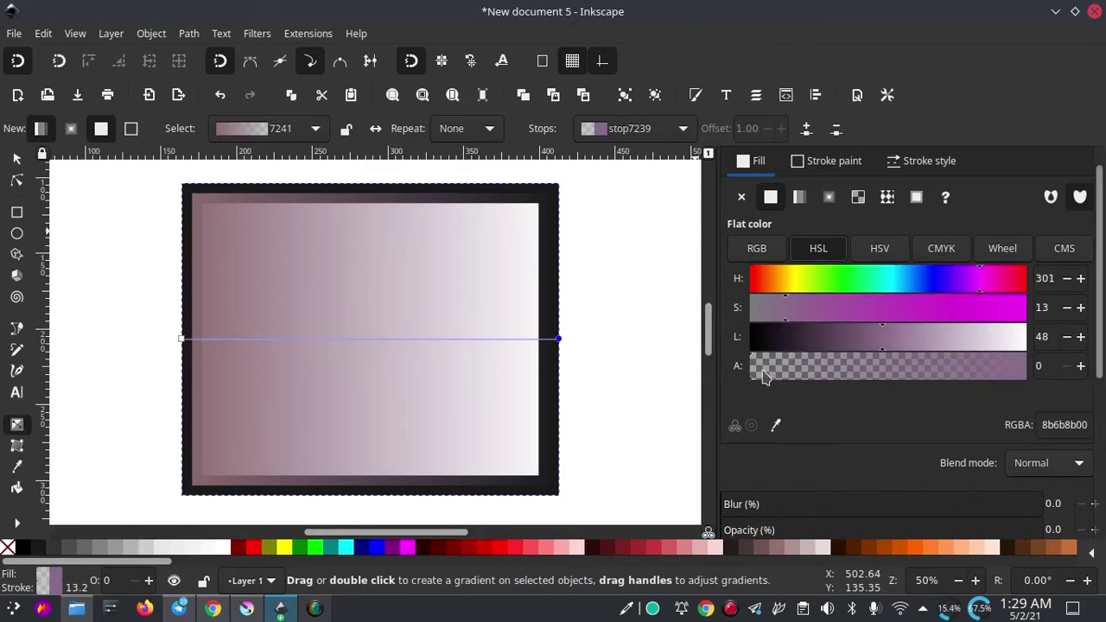
mouse_move(786, 367)
mouse_down()
mouse_move(1045, 376)
mouse_move(1009, 366)
mouse_move(772, 368)
mouse_move(1028, 366)
mouse_up()
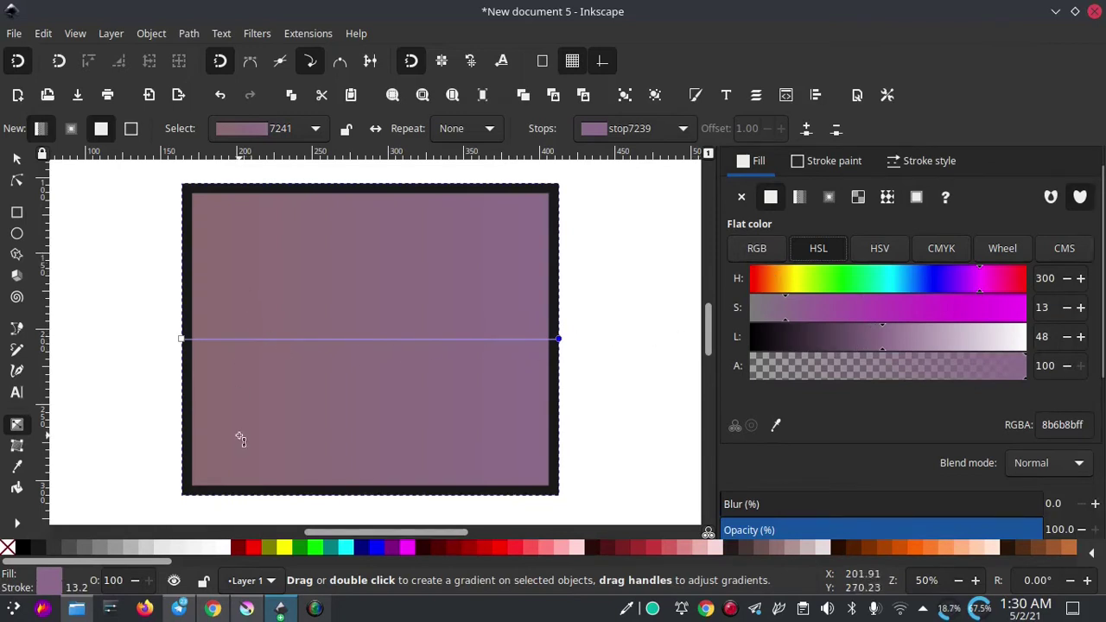
- Set the gradient's left stop to olive 9e9d00 using the HSL hue and lightness sliders
click(181, 338)
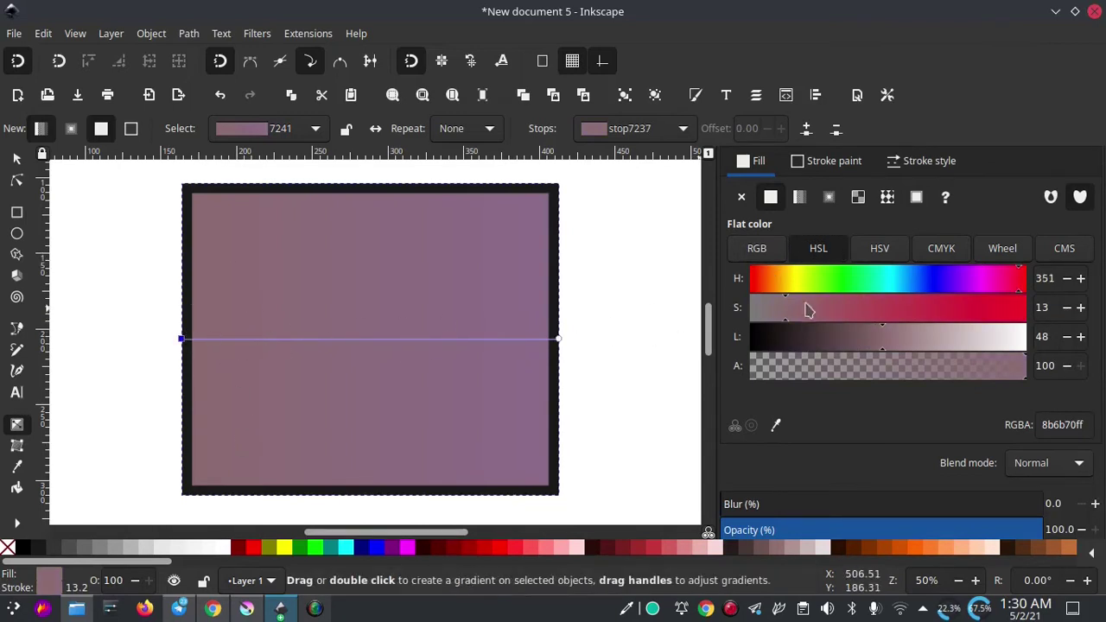
mouse_move(817, 282)
mouse_down()
mouse_move(803, 285)
mouse_move(963, 279)
mouse_move(765, 279)
mouse_move(796, 285)
mouse_move(795, 314)
mouse_move(1061, 316)
mouse_up()
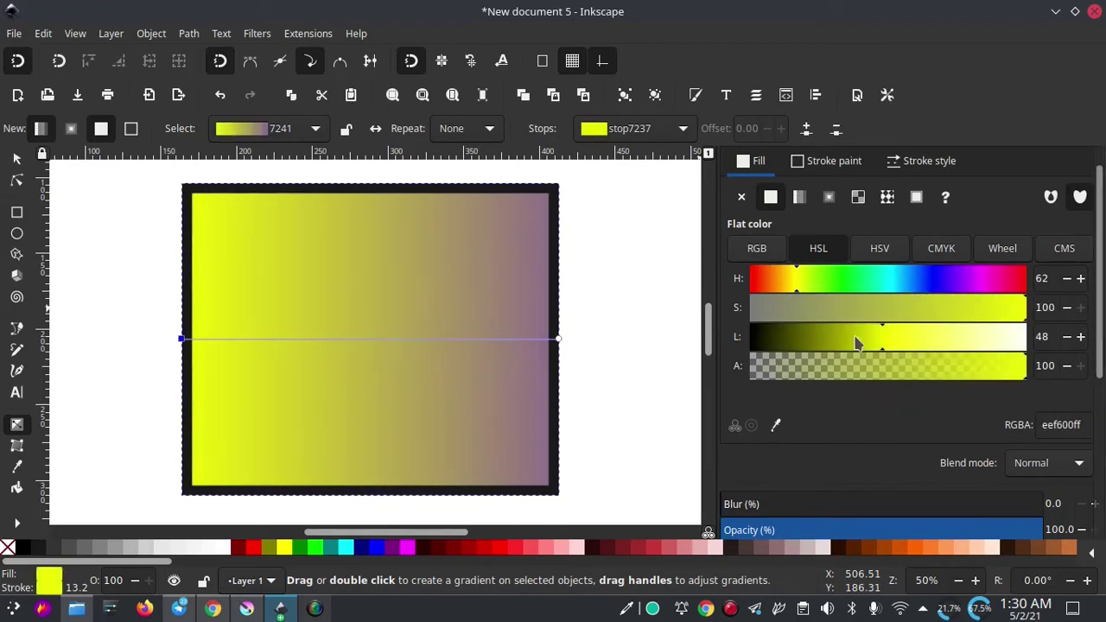
mouse_move(864, 337)
mouse_down()
mouse_move(852, 337)
mouse_move(1010, 337)
mouse_move(740, 345)
mouse_move(888, 338)
mouse_up()
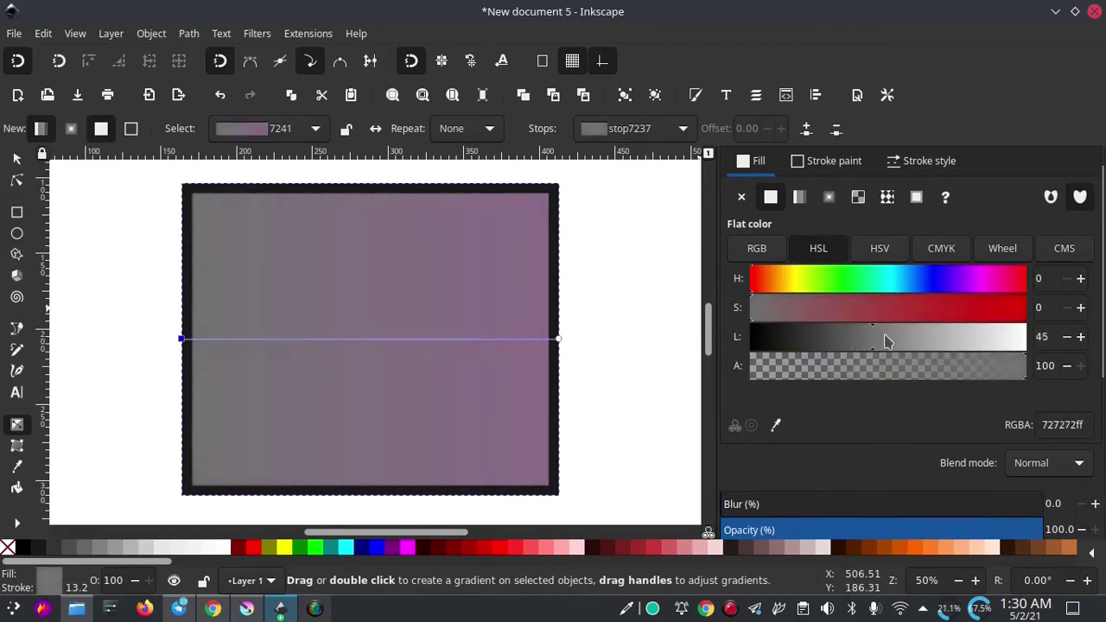
click(1037, 339)
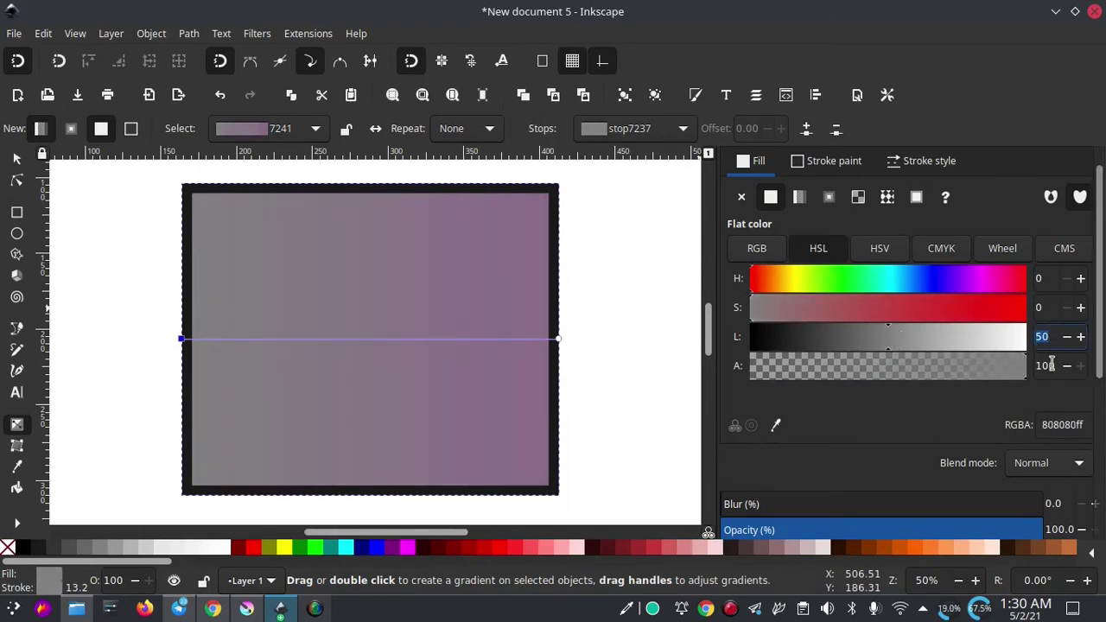
mouse_move(883, 337)
mouse_down()
mouse_move(834, 335)
mouse_move(883, 314)
mouse_move(1041, 308)
mouse_up()
click(799, 287)
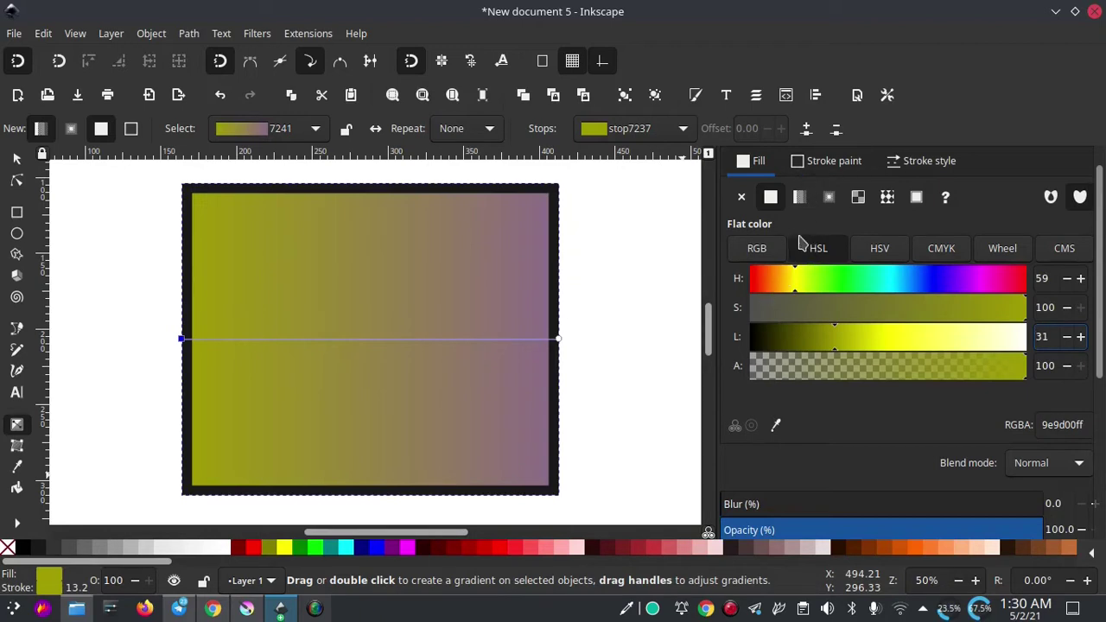
- Add a magenta stop a third along and an orange ff6600 stop two-thirds along the gradient
click(799, 197)
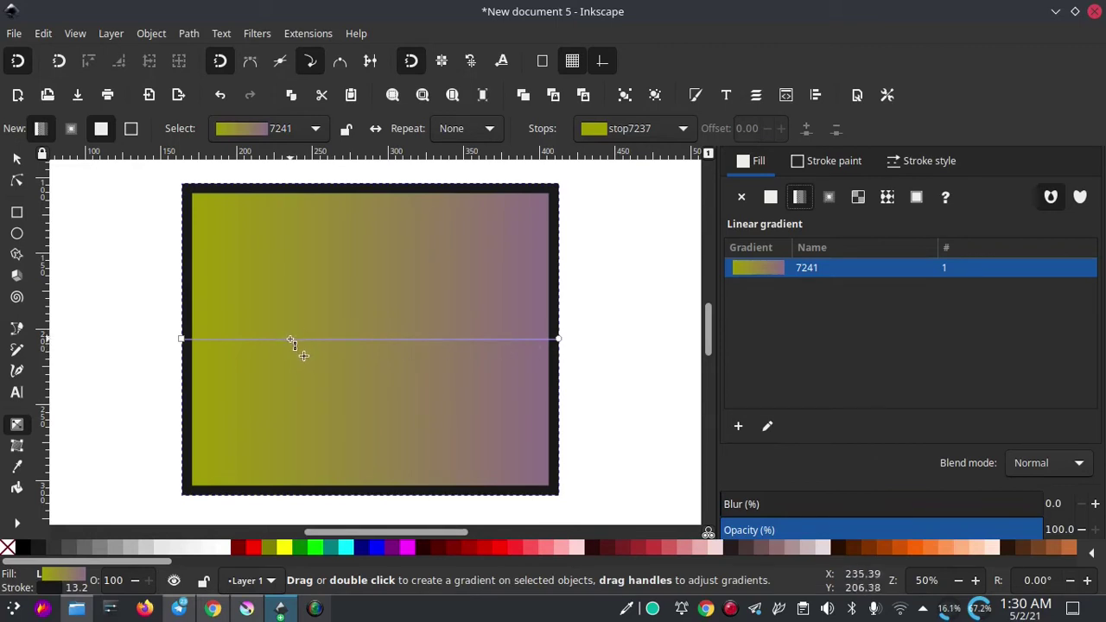
double_click(291, 339)
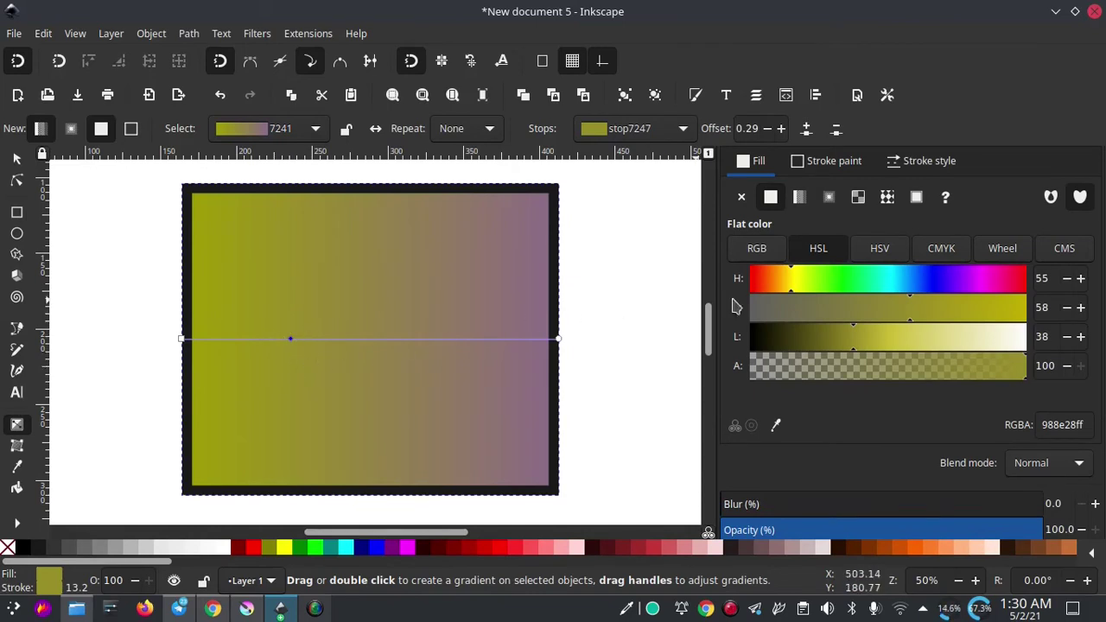
click(409, 548)
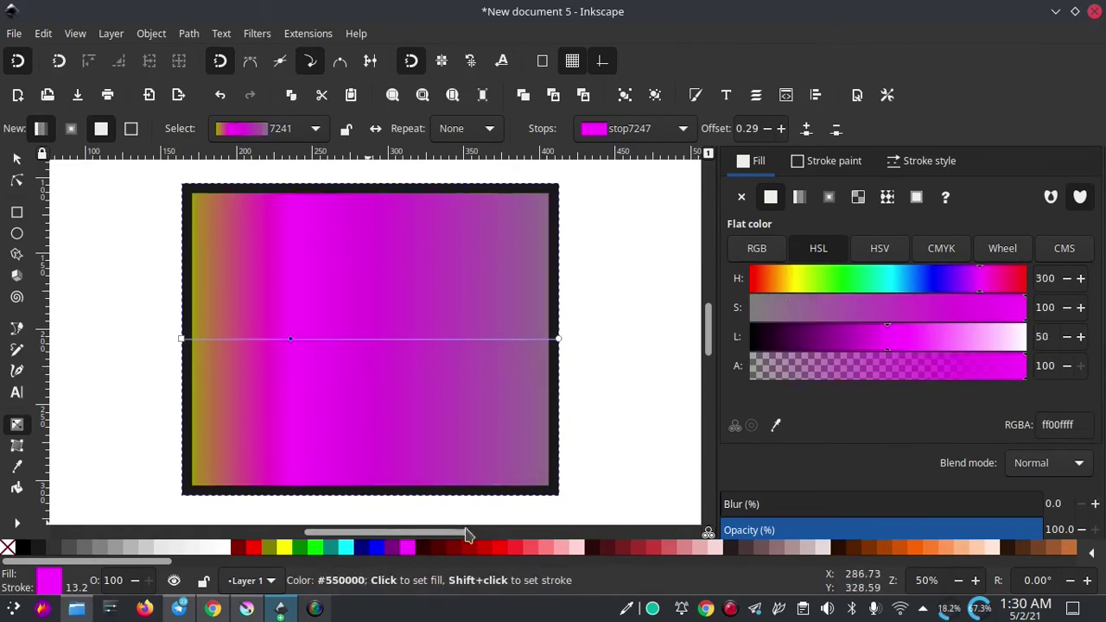
double_click(431, 339)
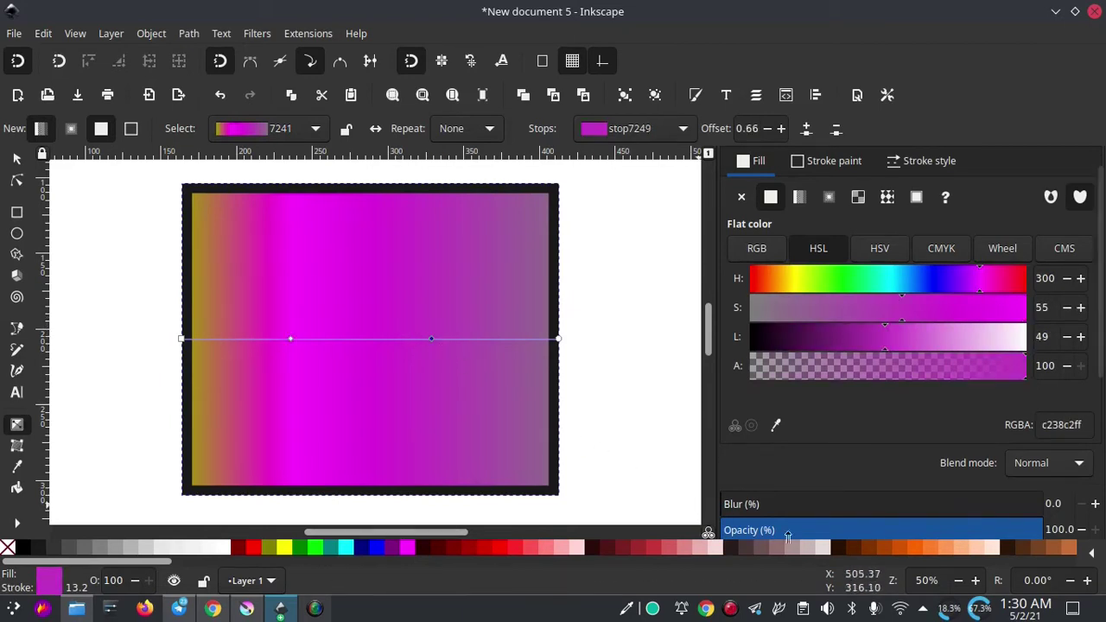
click(925, 548)
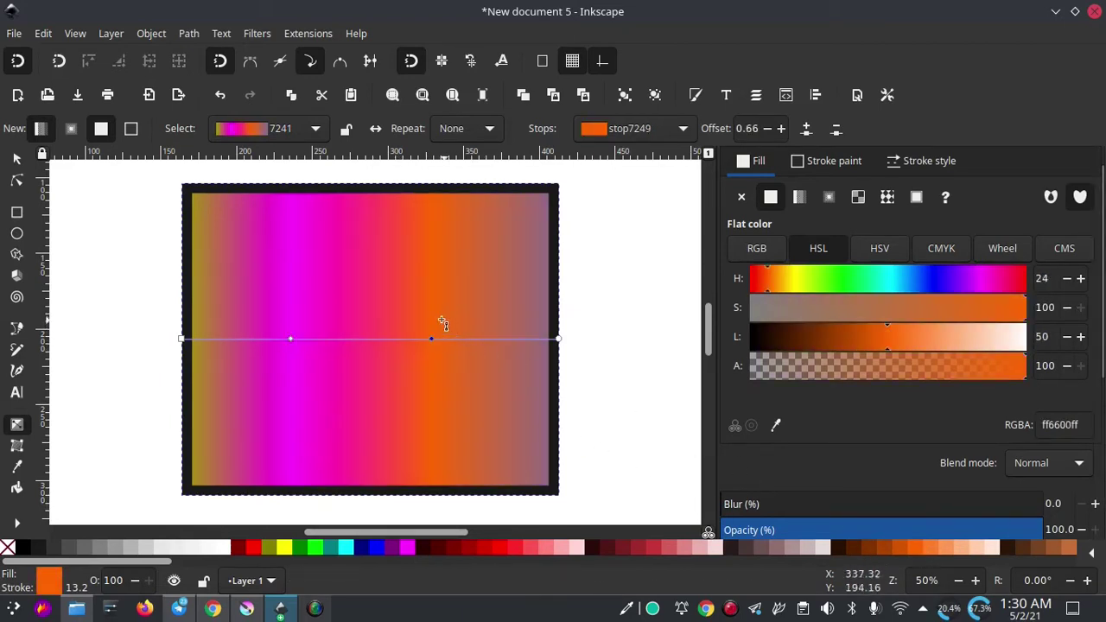
- Reposition the gradient's start and end handles so olive begins on the left
mouse_move(560, 339)
mouse_down()
mouse_move(572, 367)
mouse_move(524, 391)
mouse_up()
drag(178, 339, 126, 415)
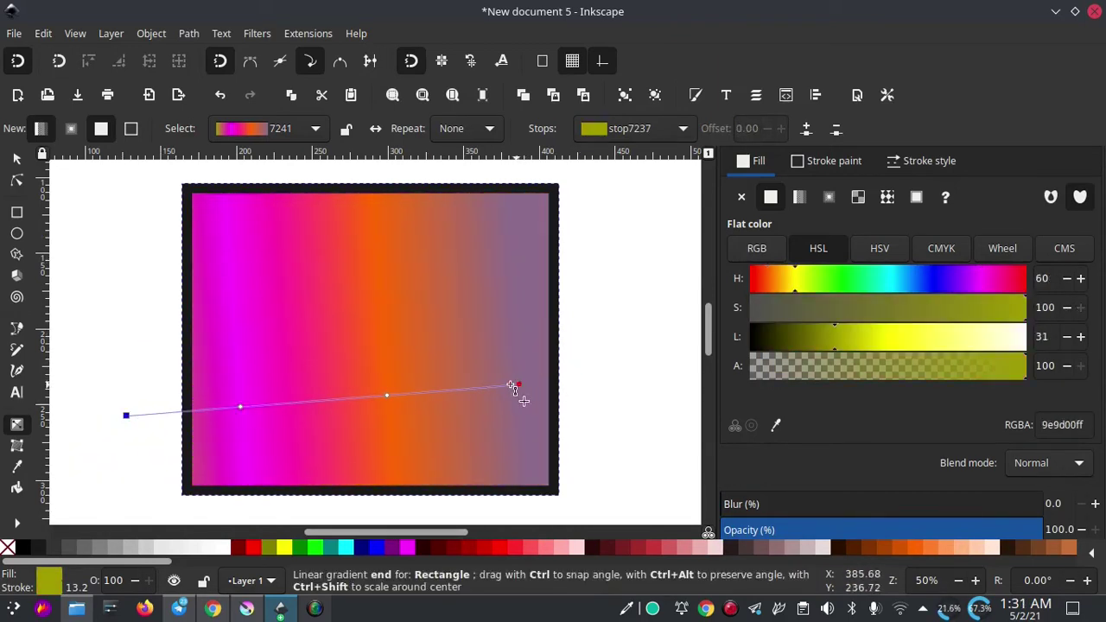
drag(513, 386, 316, 366)
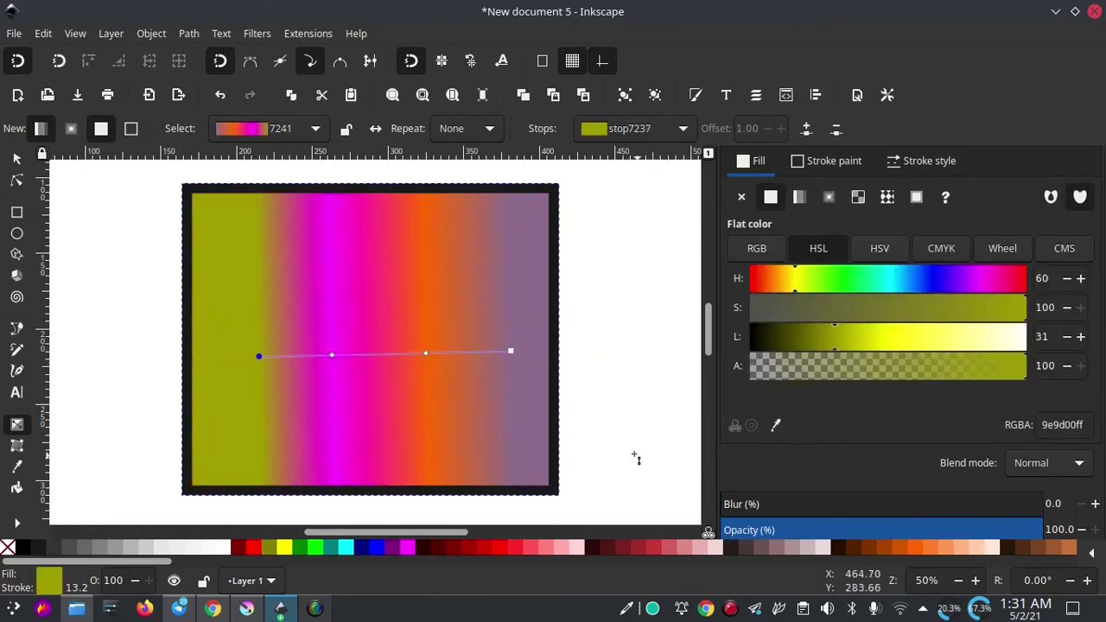
click(799, 197)
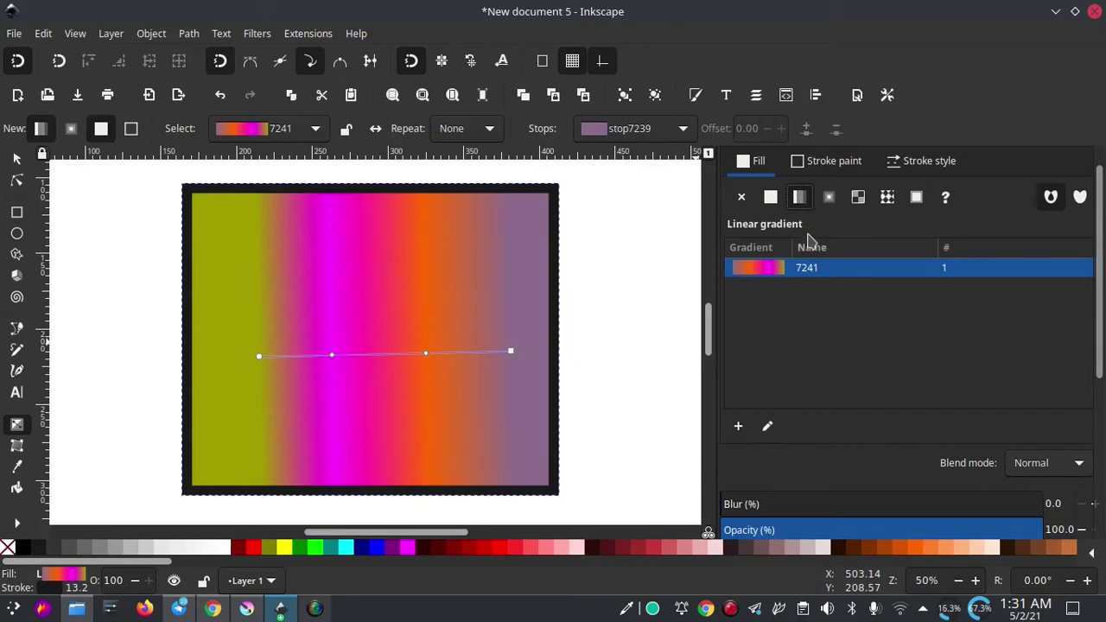
- Switch the fill to a radial gradient and delete its magenta and orange middle stops
click(830, 197)
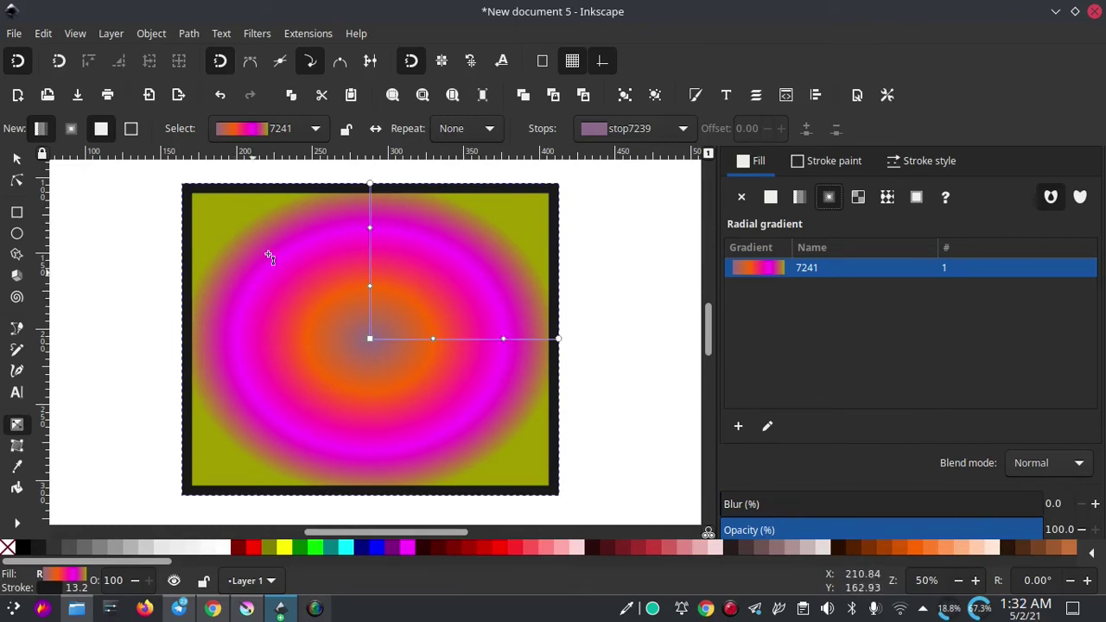
click(522, 352)
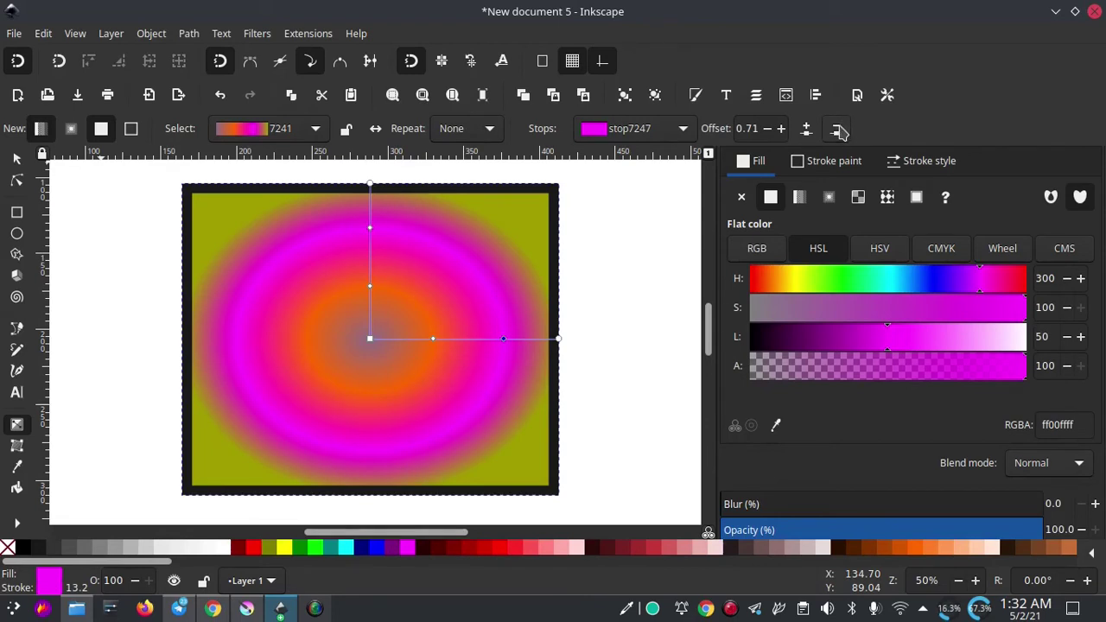
click(838, 129)
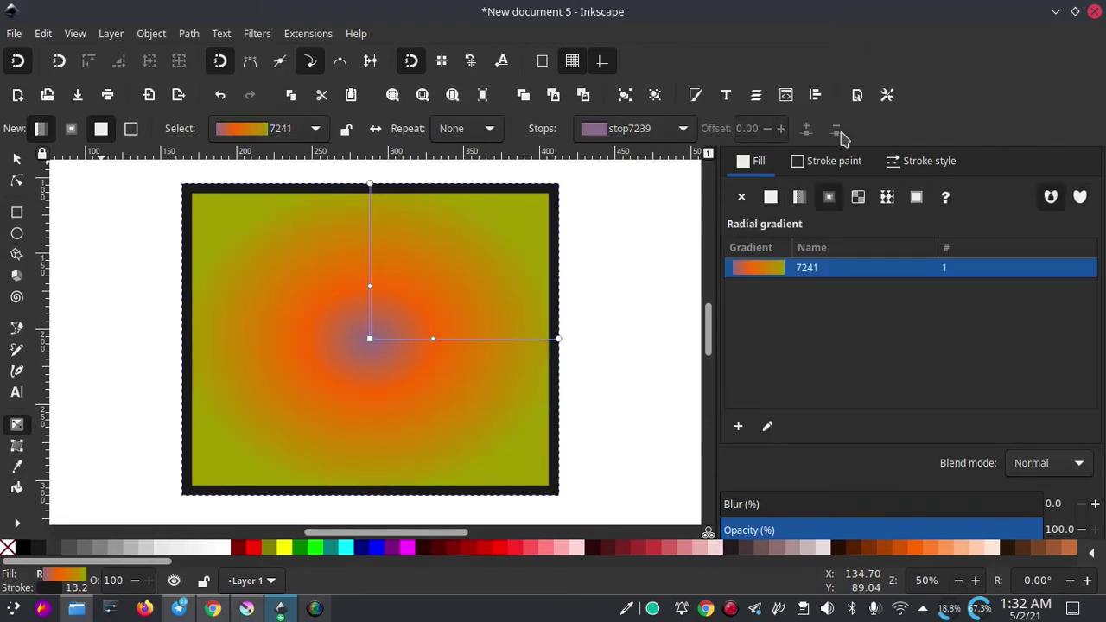
click(432, 339)
click(835, 129)
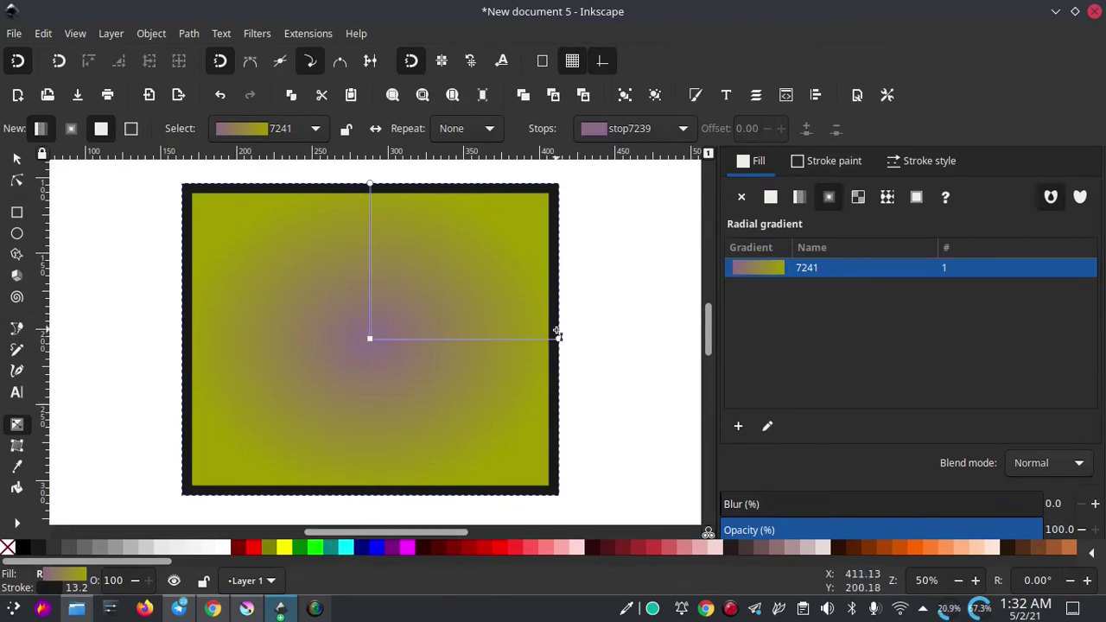
- Colour the radial gradient's centre stop fuchsia and its outer stop aqua
click(370, 338)
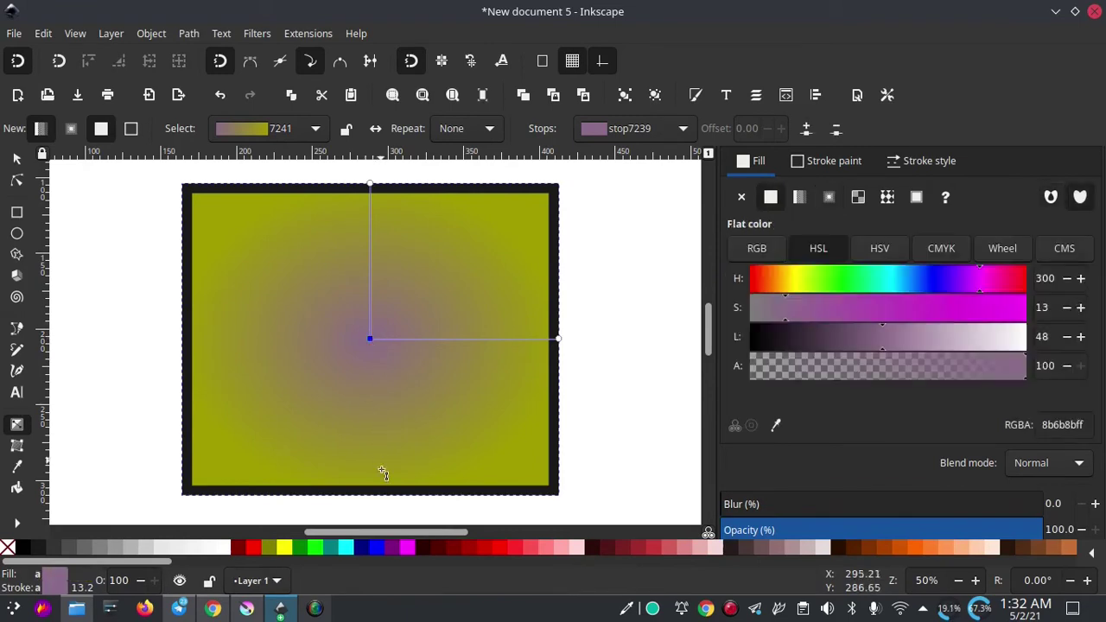
click(412, 551)
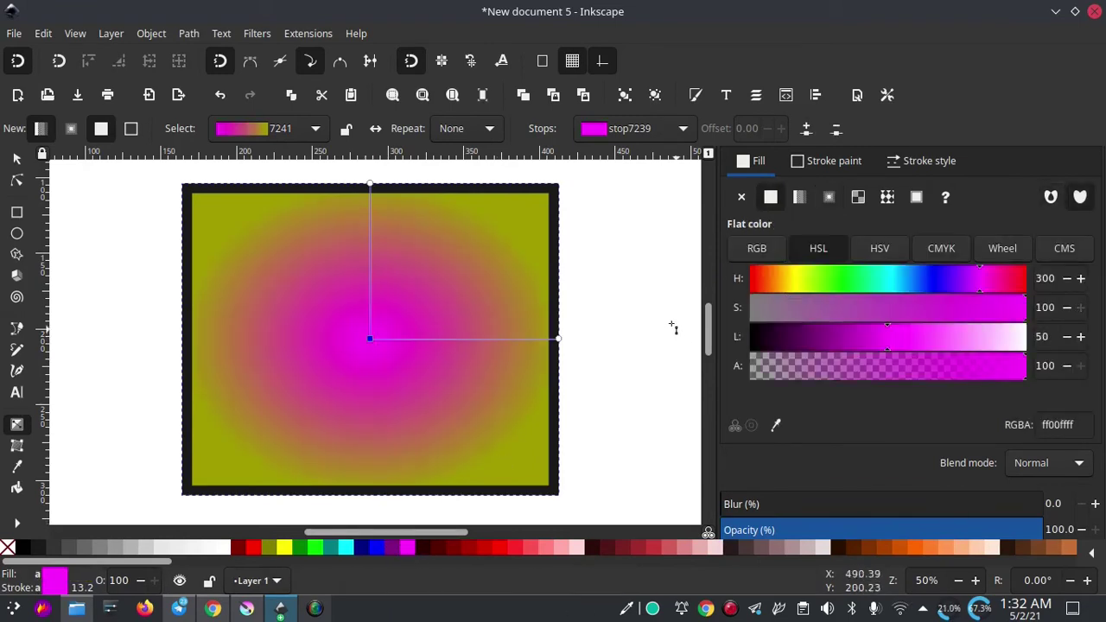
click(558, 338)
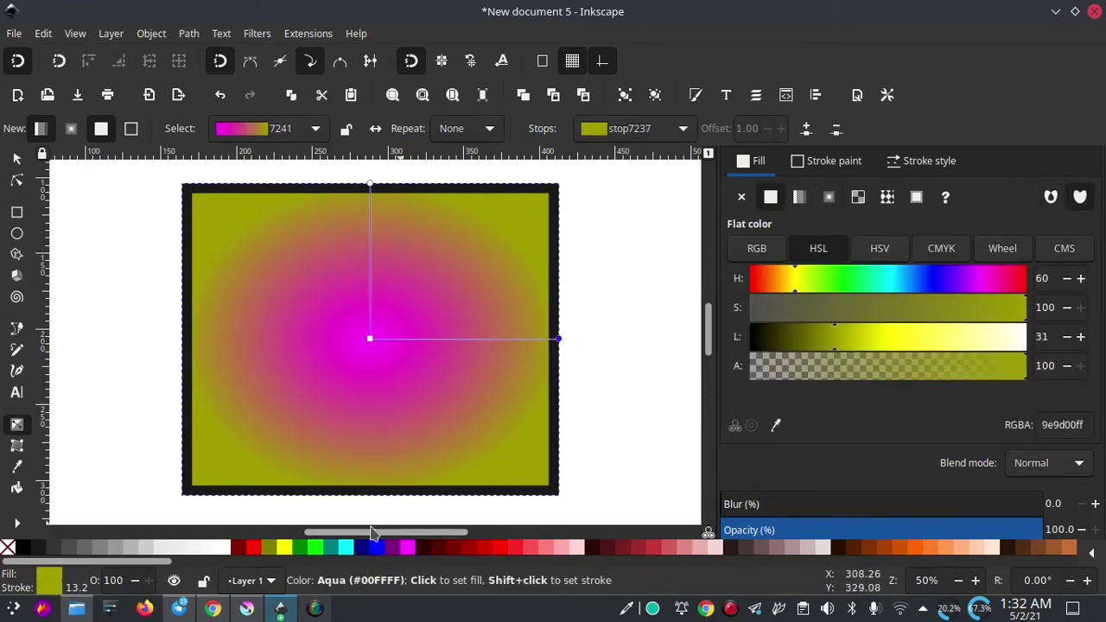
click(345, 549)
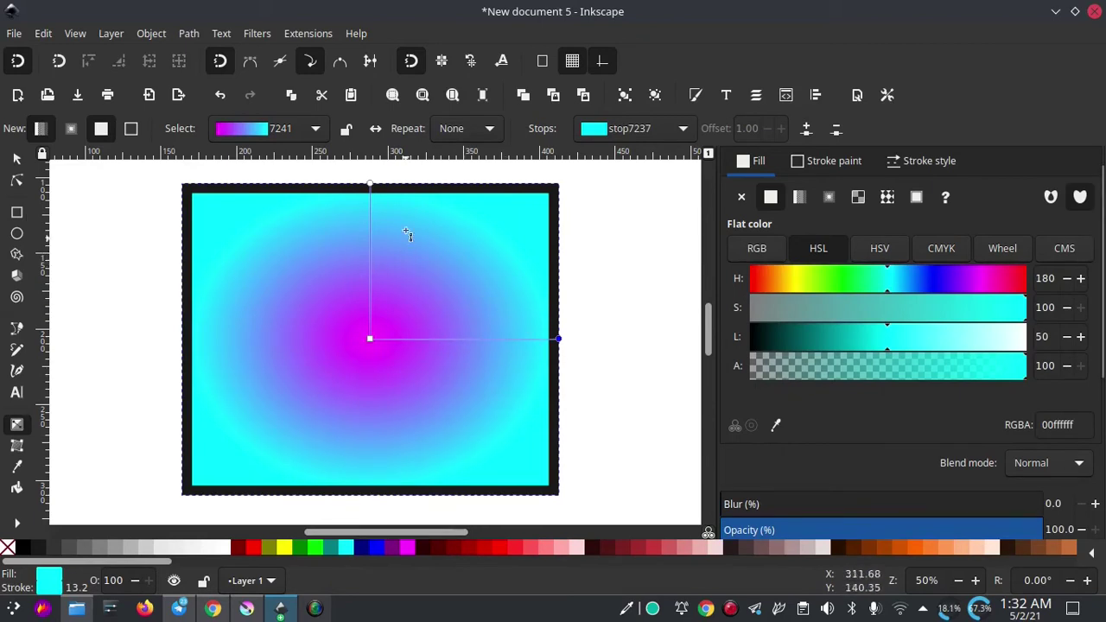
- Drag the radius handles to shorten, rotate and widen the radial gradient to fit the rectangle
mouse_move(370, 185)
mouse_down()
mouse_move(383, 229)
mouse_move(232, 275)
mouse_up()
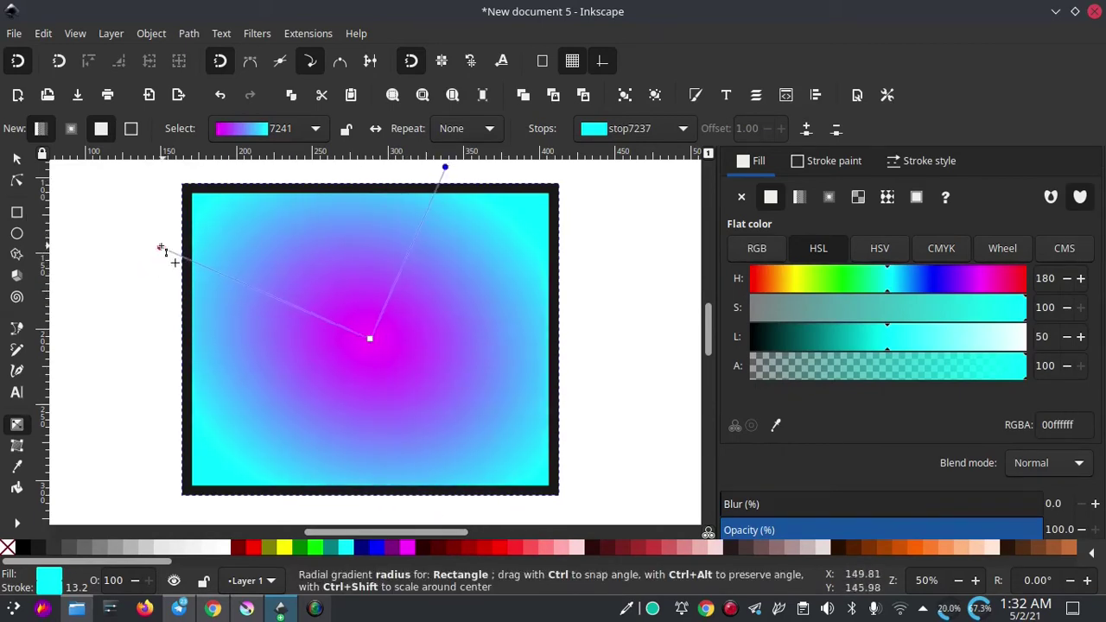
drag(232, 274, 366, 161)
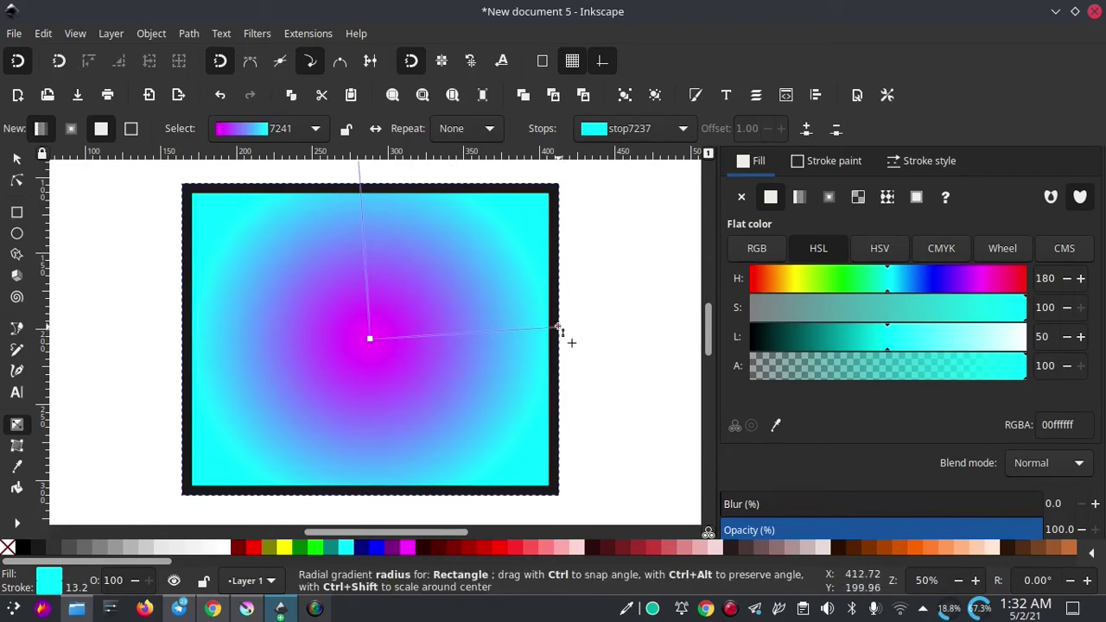
mouse_move(560, 326)
mouse_down()
mouse_move(577, 330)
mouse_move(578, 349)
mouse_up()
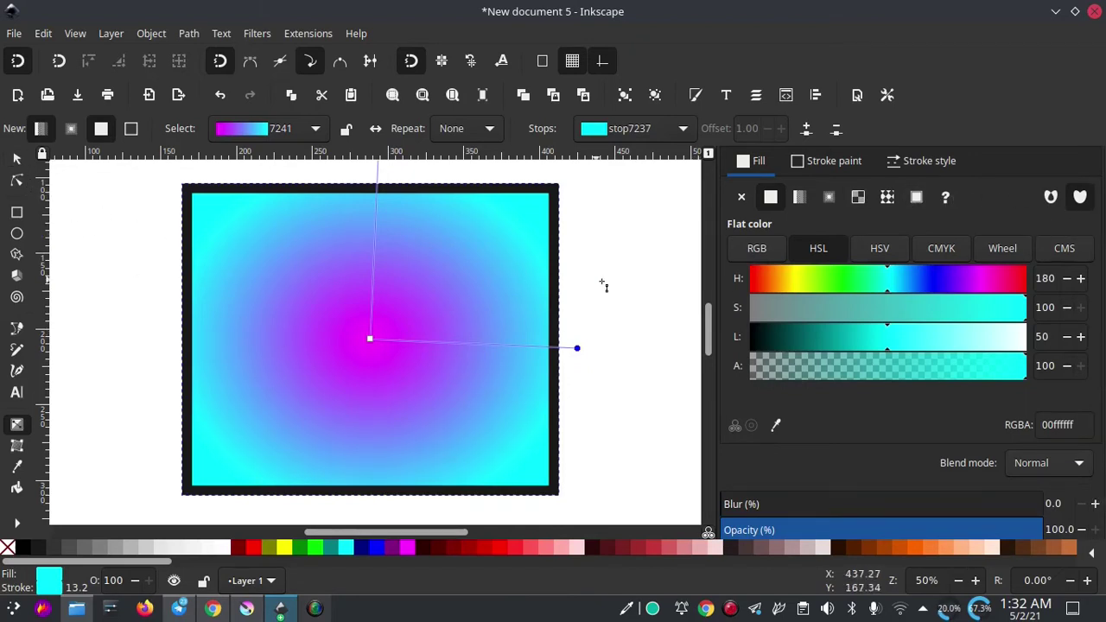
click(16, 159)
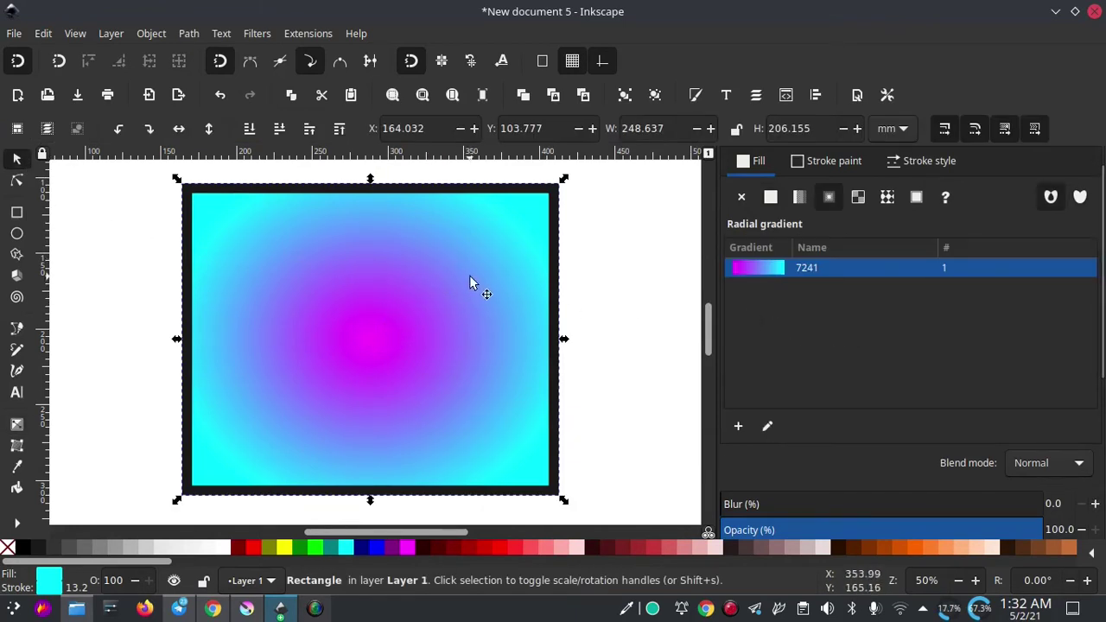
- Experiment with the border's lightness, hue and opacity sliders in the stroke paint settings
click(842, 162)
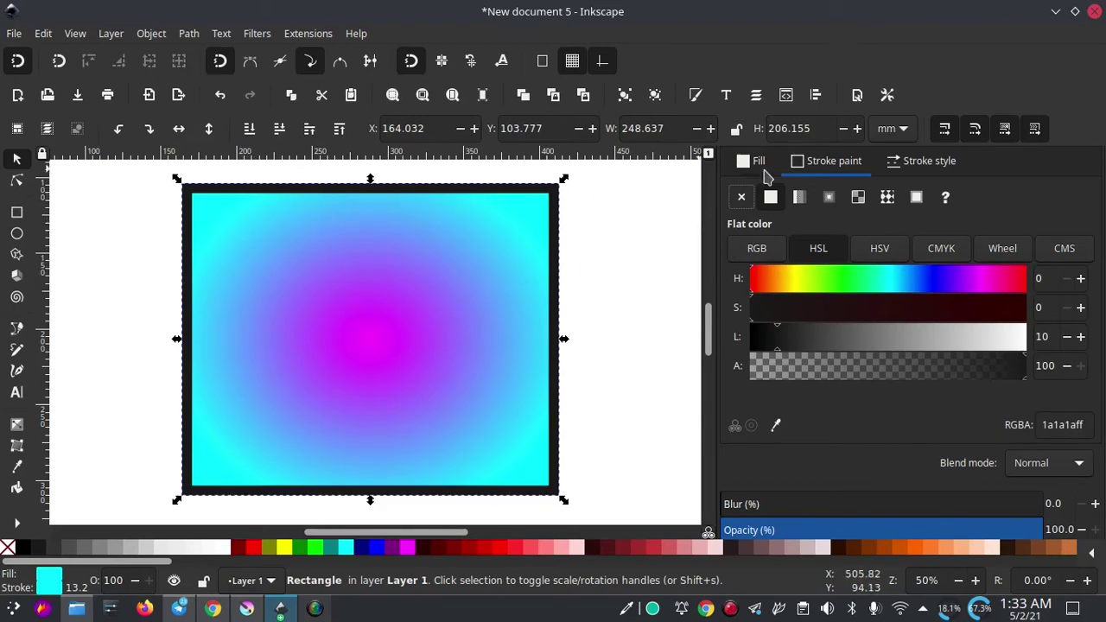
drag(807, 348, 752, 336)
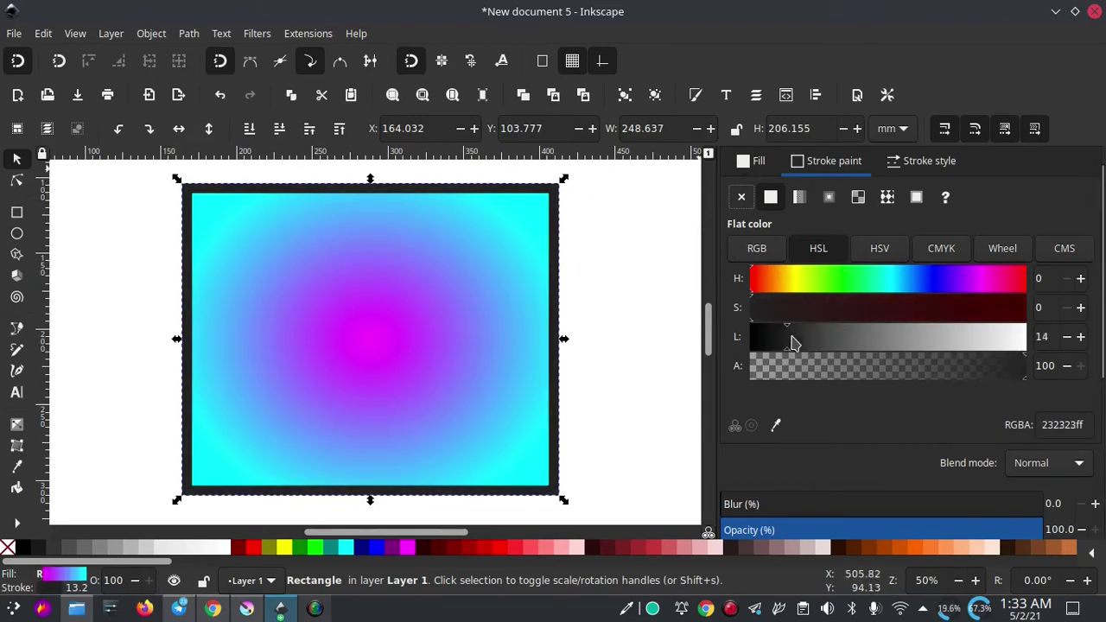
click(847, 348)
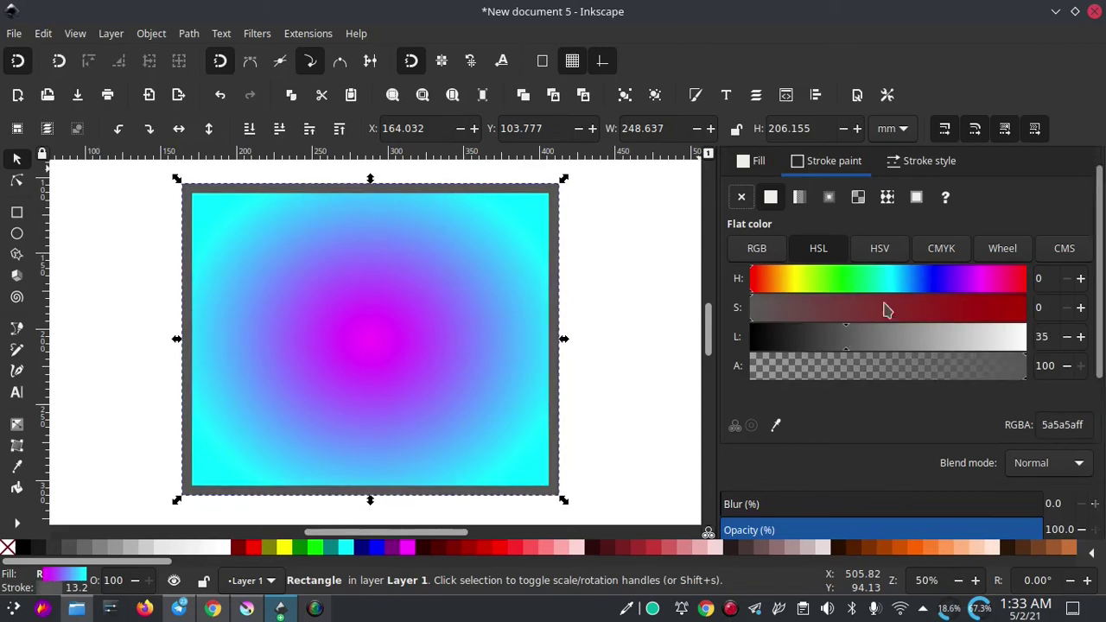
drag(883, 308, 1002, 309)
mouse_move(939, 271)
mouse_down()
mouse_move(801, 278)
mouse_move(918, 291)
mouse_move(862, 291)
mouse_move(887, 293)
mouse_up()
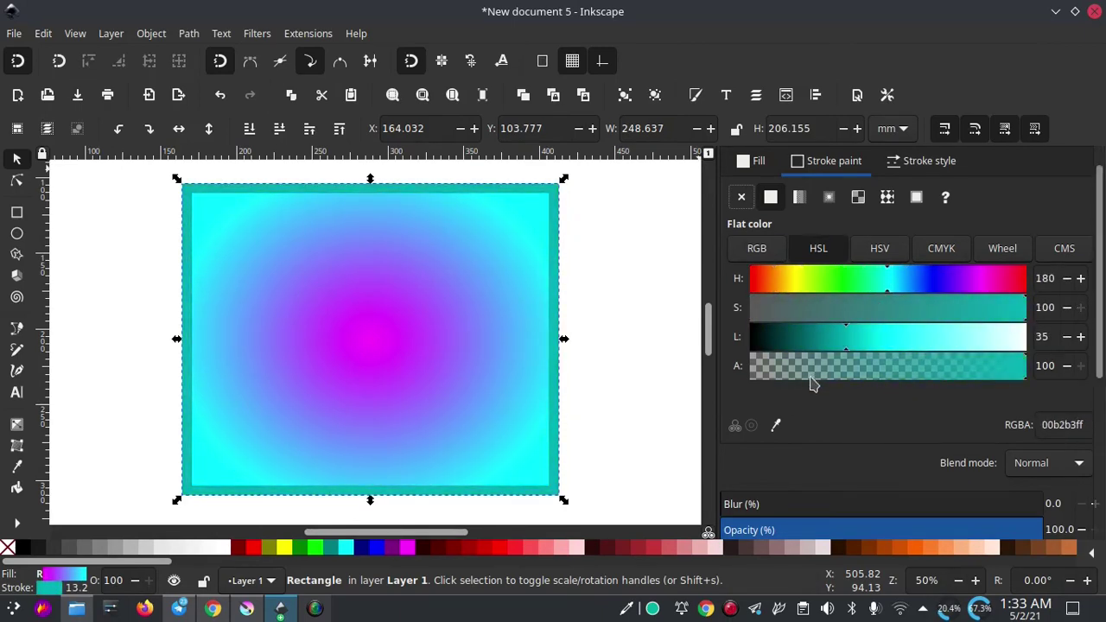
drag(870, 381, 1071, 363)
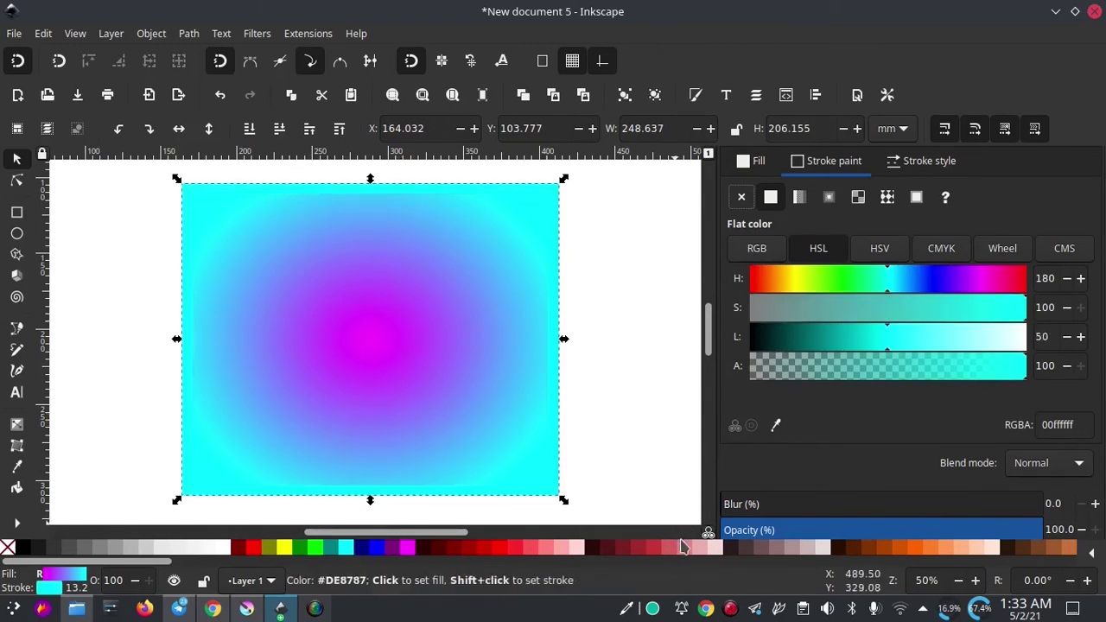
- Try several red palette swatches as the rectangle's border colour
shift+click(652, 547)
shift+click(511, 551)
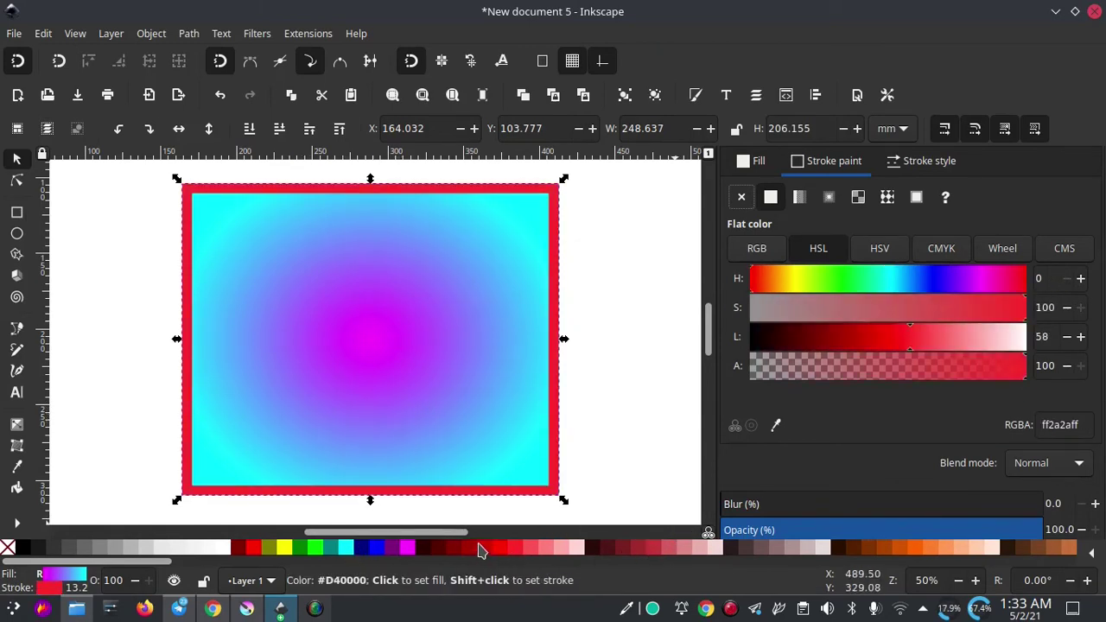
shift+click(482, 550)
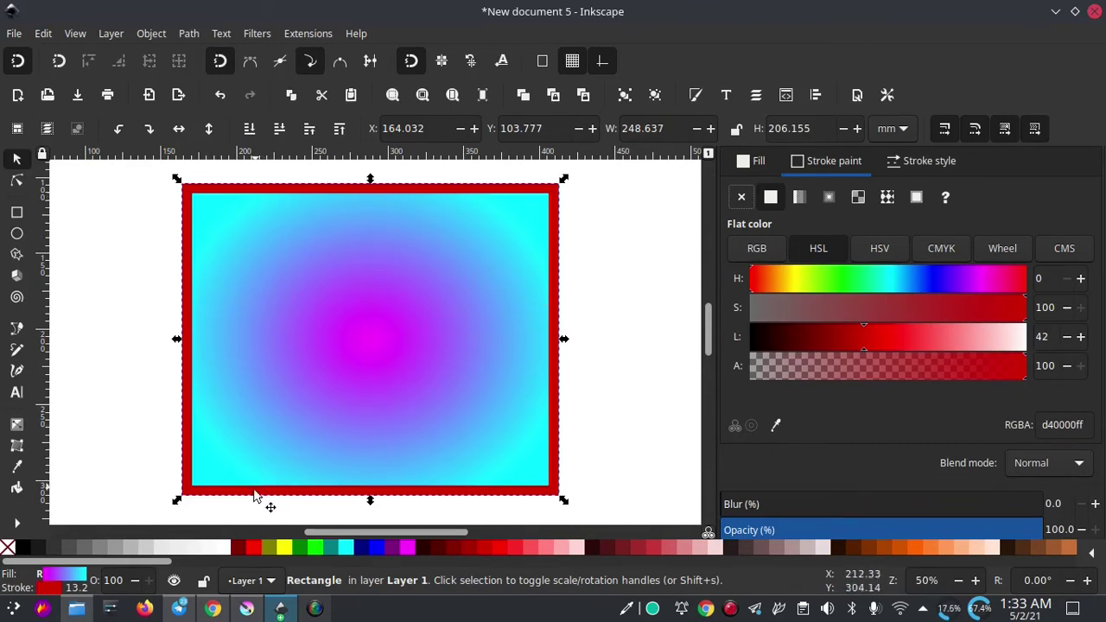
- Undo an accidental yellow fill and make the border yellow ffff00ff instead
click(285, 549)
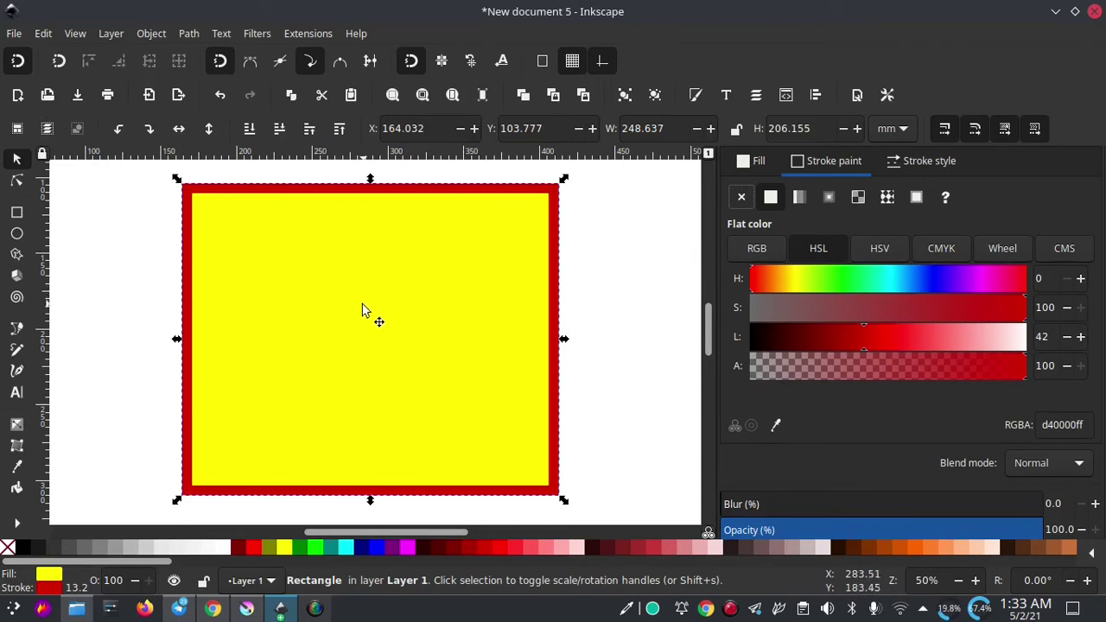
key(ctrl+z)
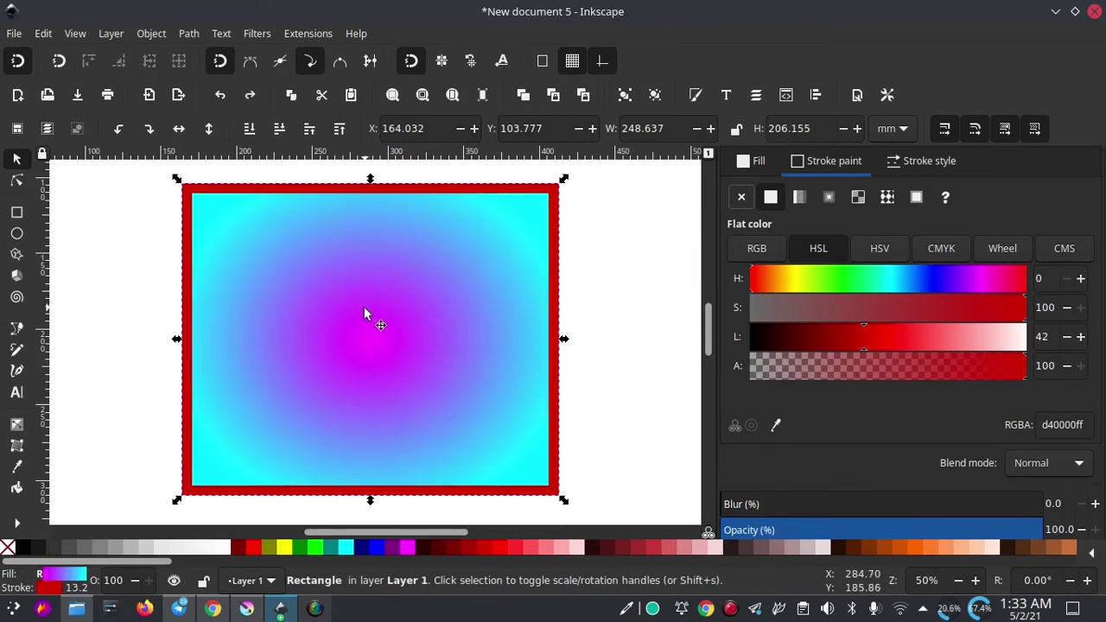
shift+click(285, 548)
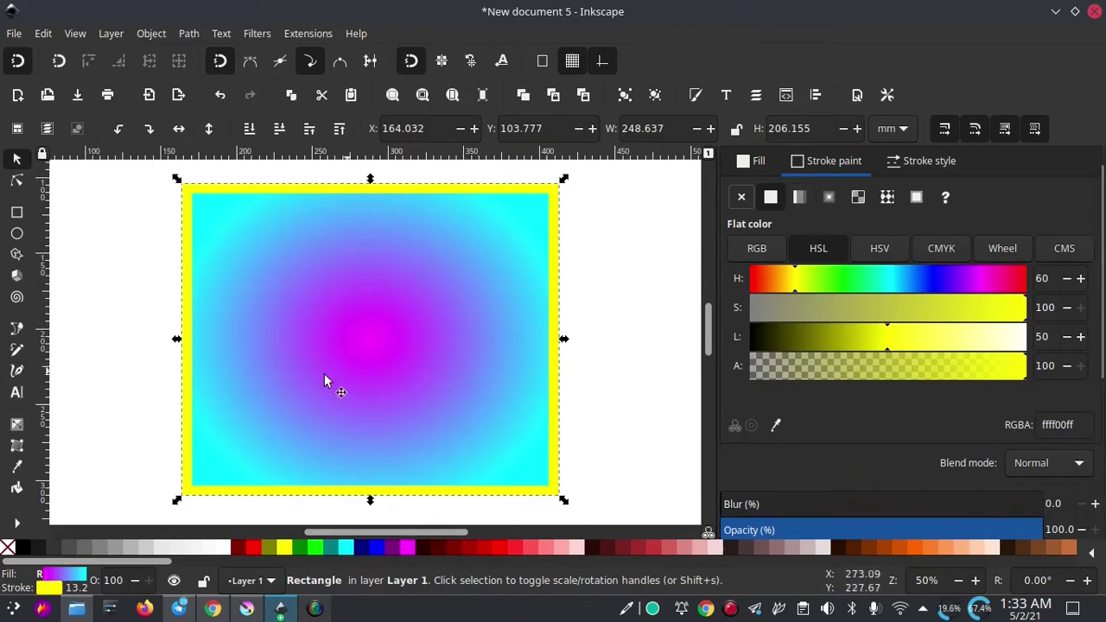
- Apply the magenta-to-cyan 7241 linear gradient to the border, running from upper left to bottom
click(799, 199)
click(788, 288)
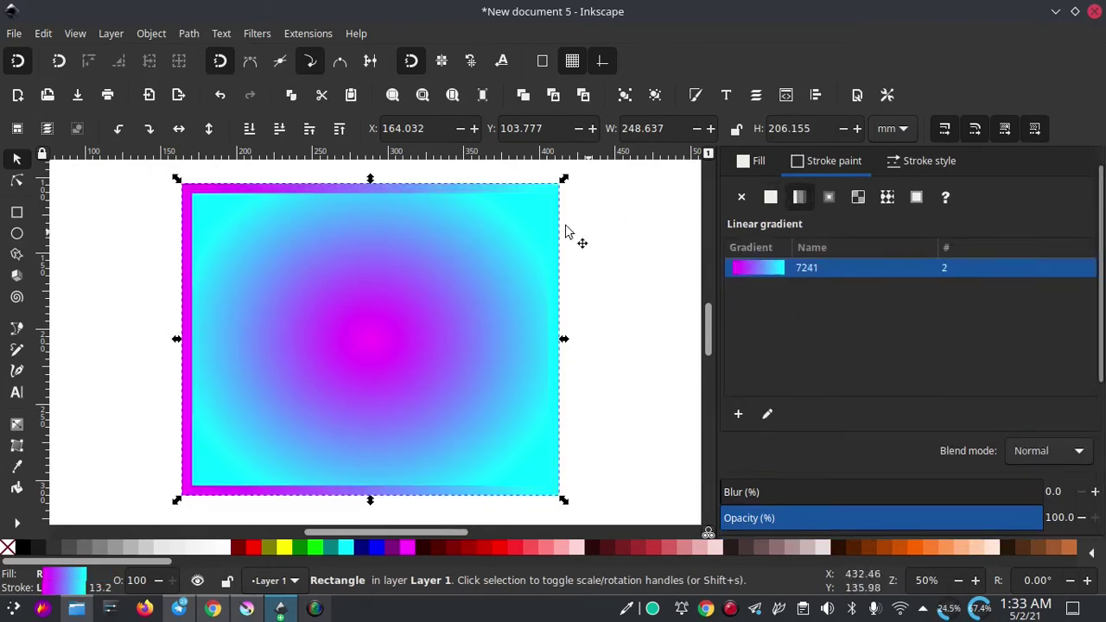
click(18, 423)
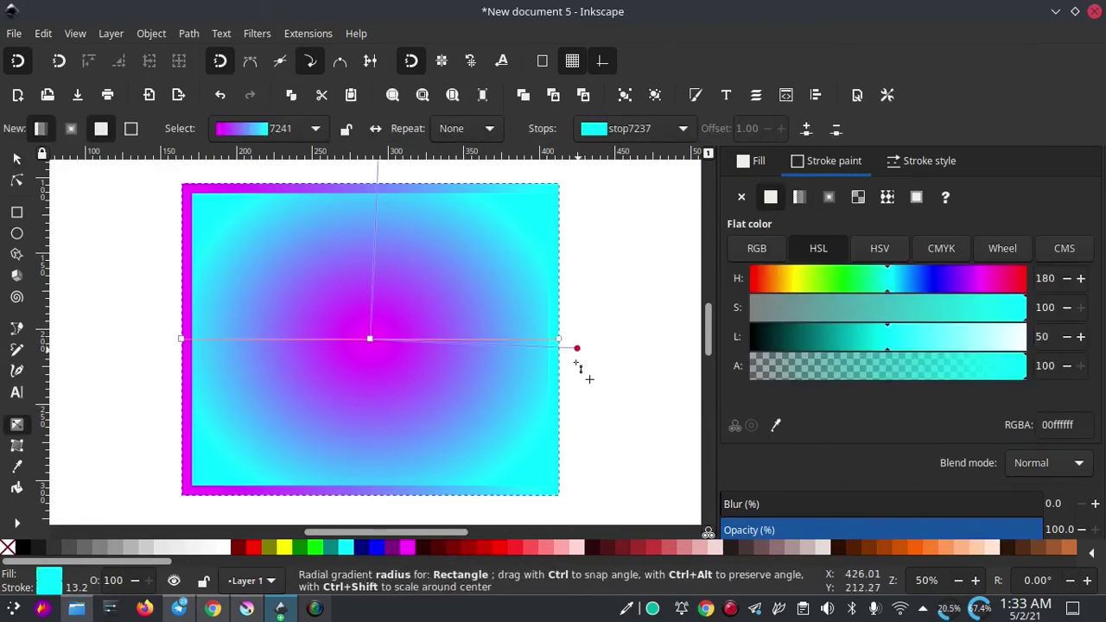
drag(578, 350, 381, 500)
drag(559, 350, 381, 501)
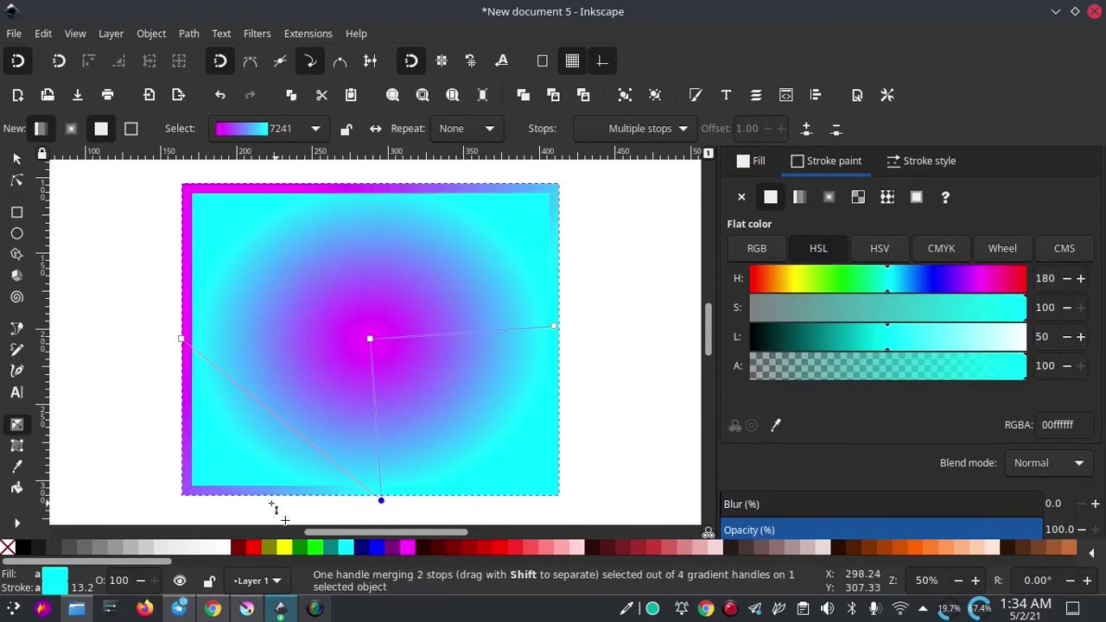
drag(183, 339, 174, 252)
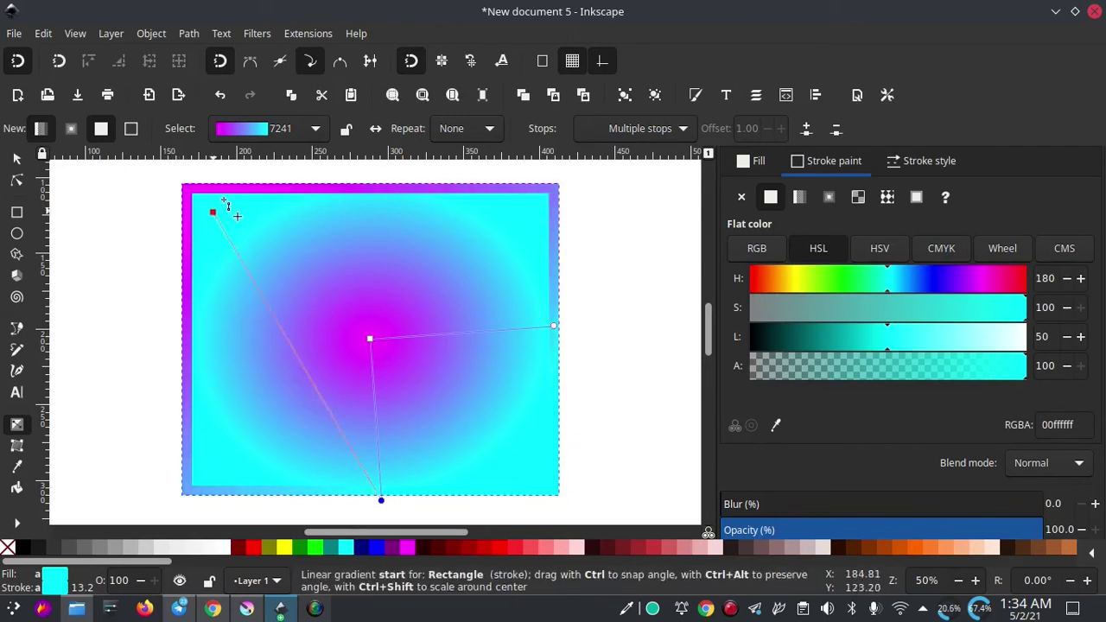
drag(141, 290, 471, 514)
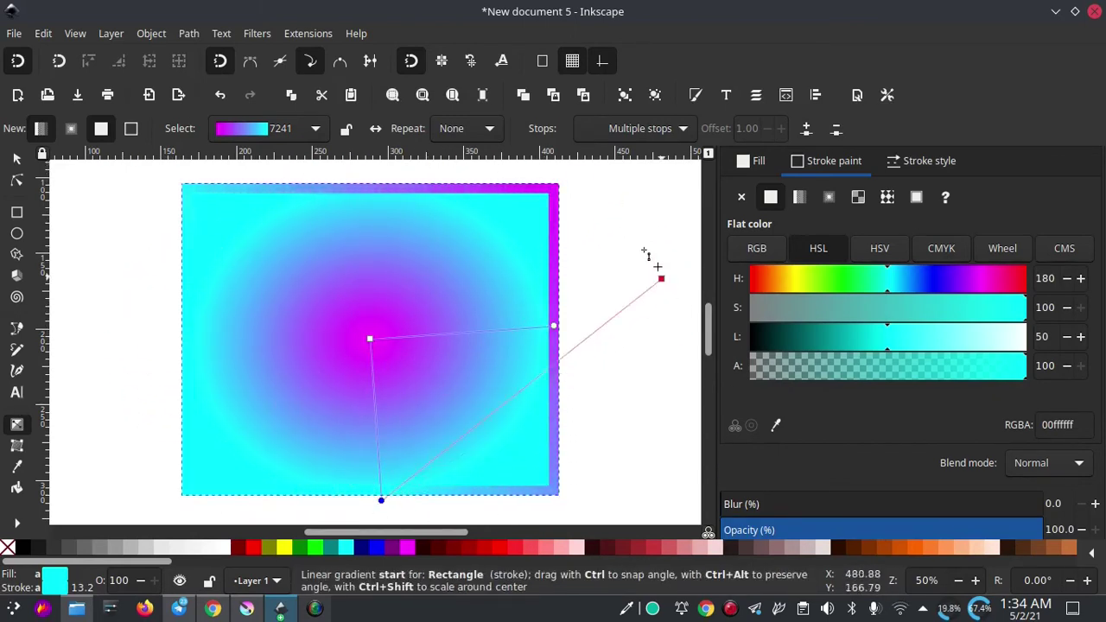
drag(471, 516, 108, 264)
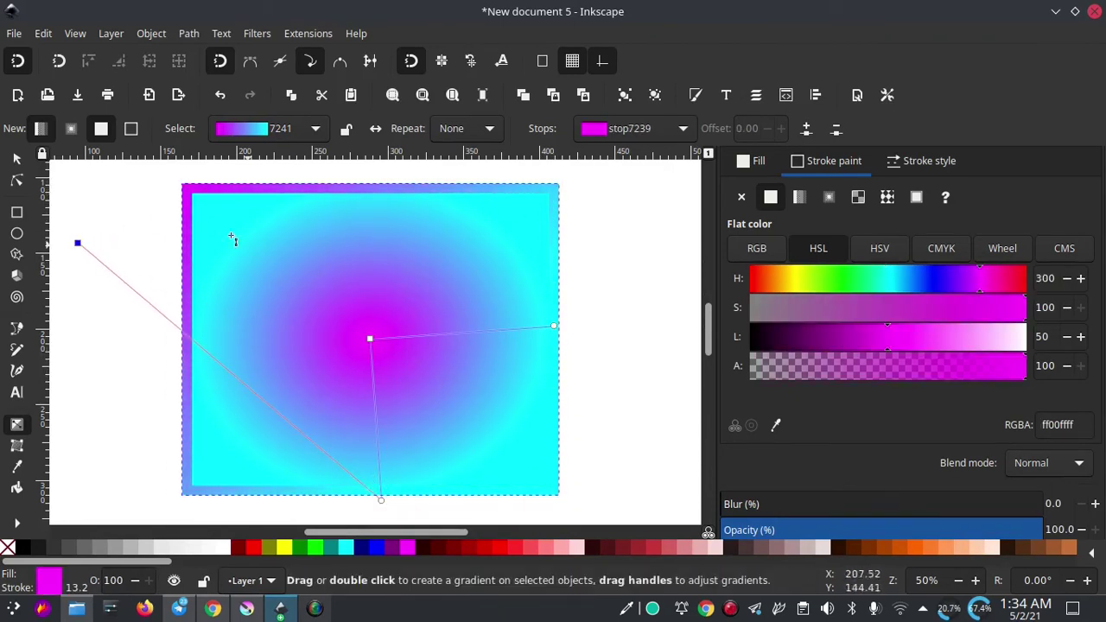
click(17, 159)
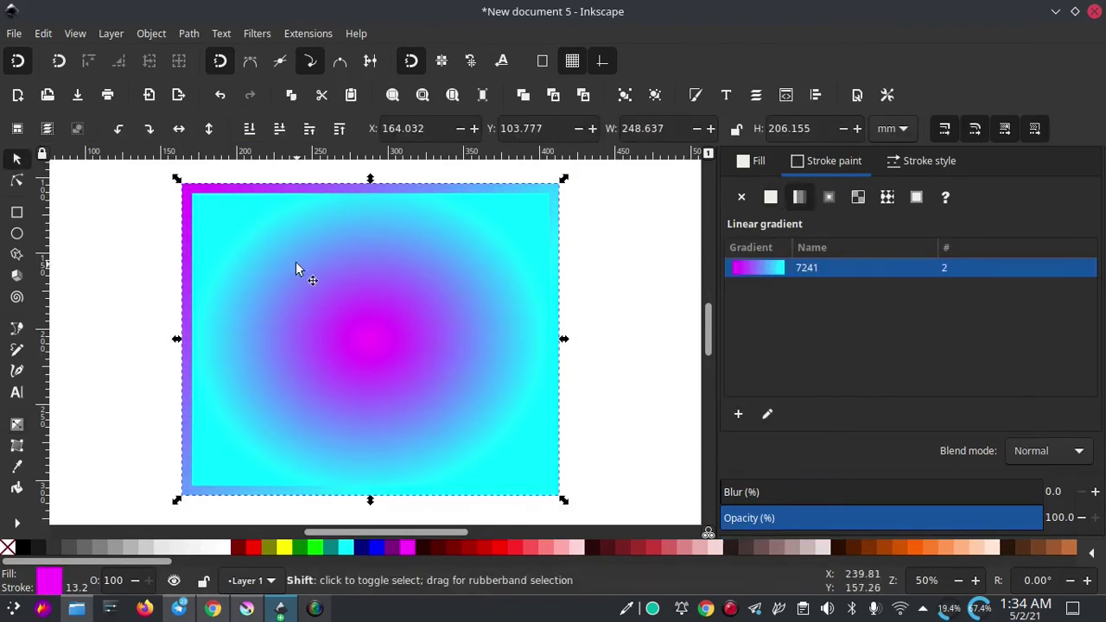
- Deselect the rectangle and load the saved emas gradient with Extensions > Gradient Saver
scroll(318, 297, down, 2)
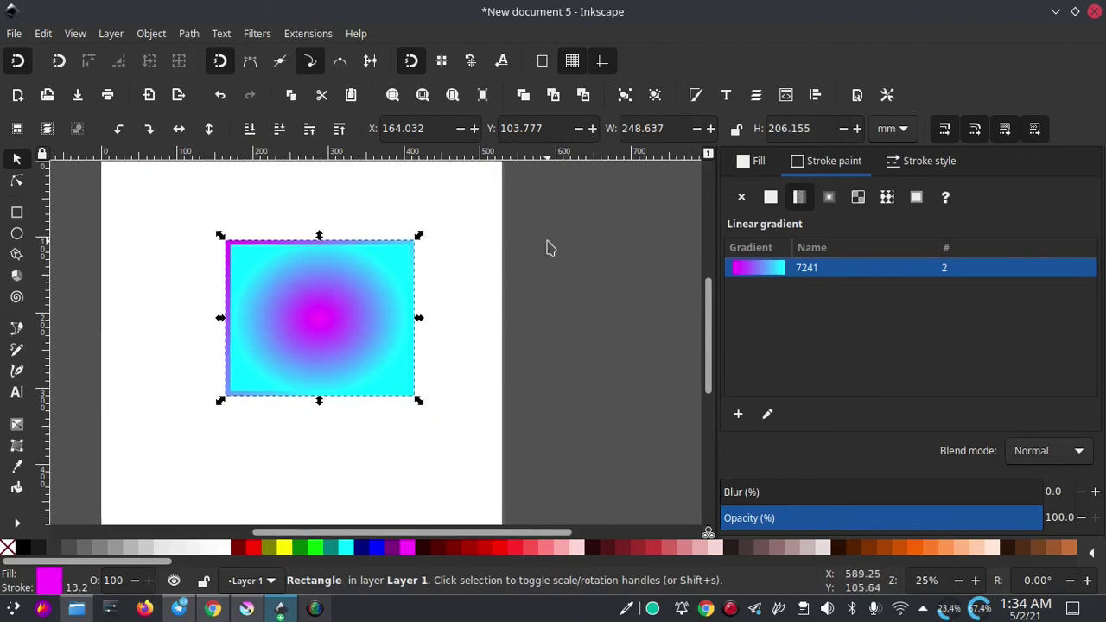
click(364, 236)
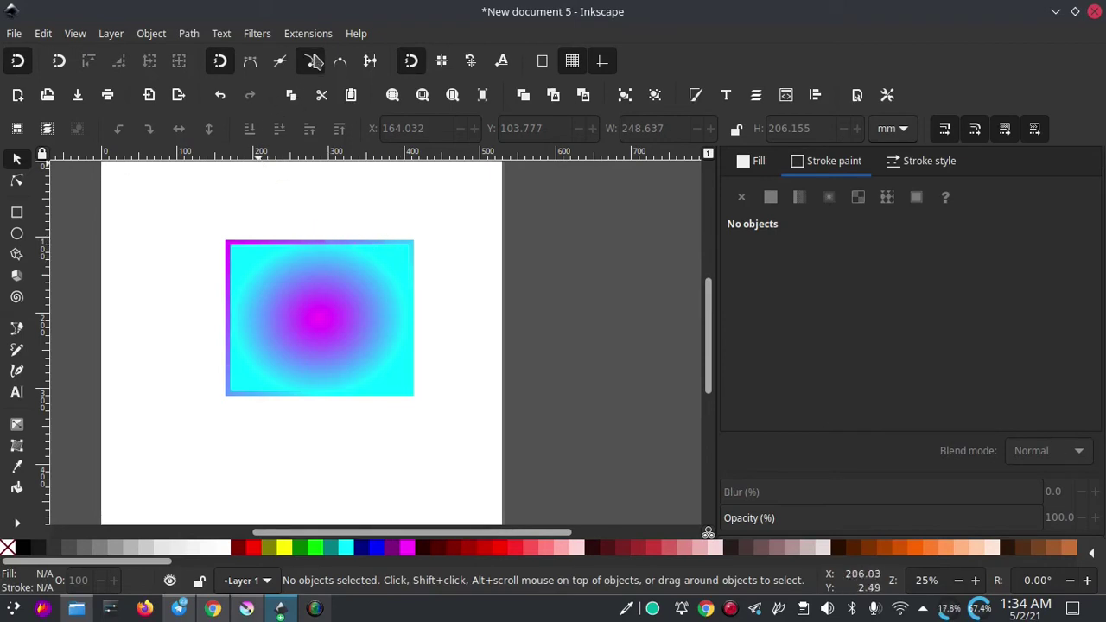
ctrl+scroll(294, 251, up, 1)
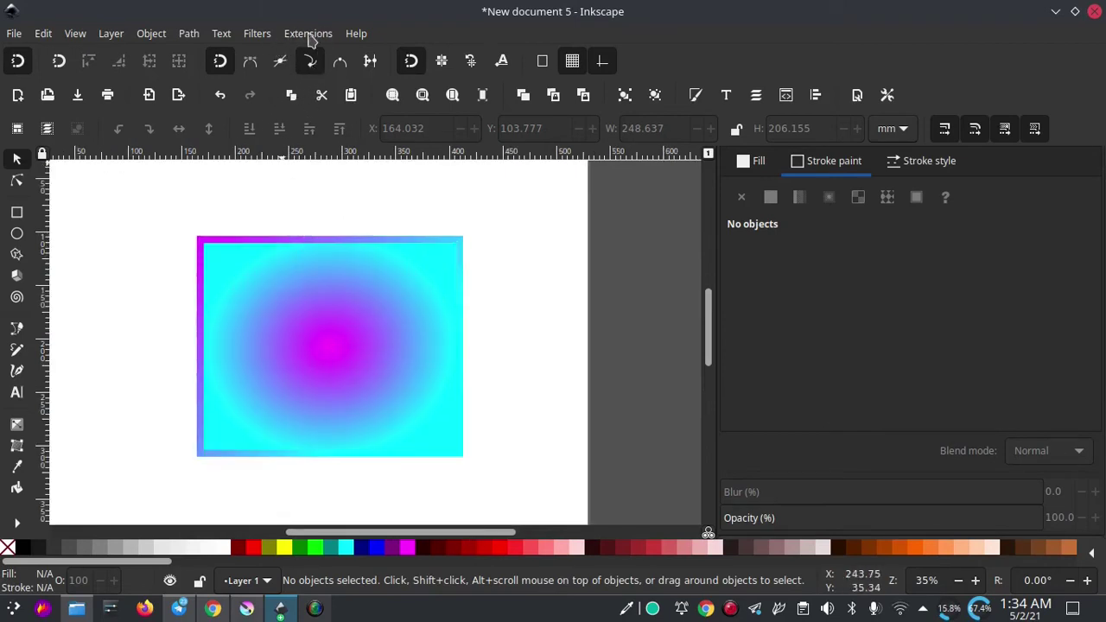
click(311, 35)
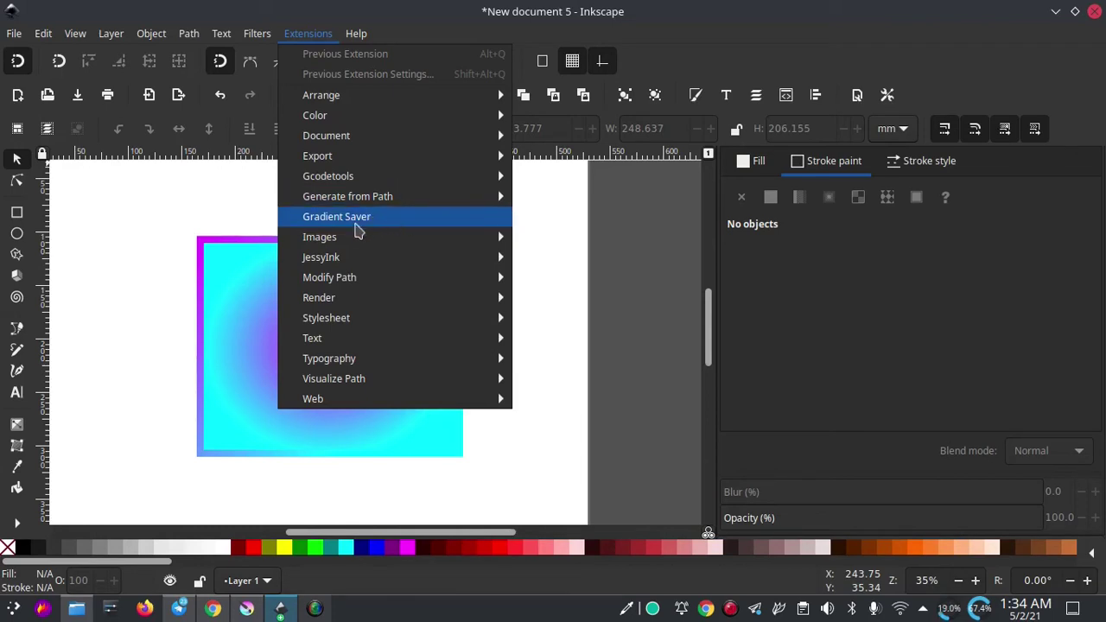
click(415, 223)
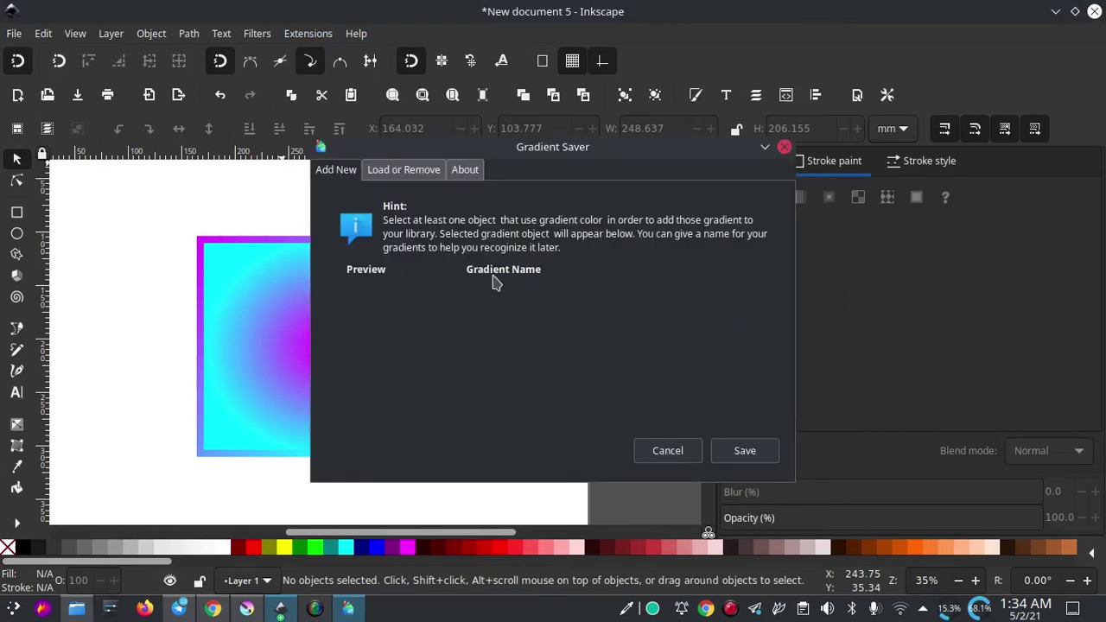
click(412, 173)
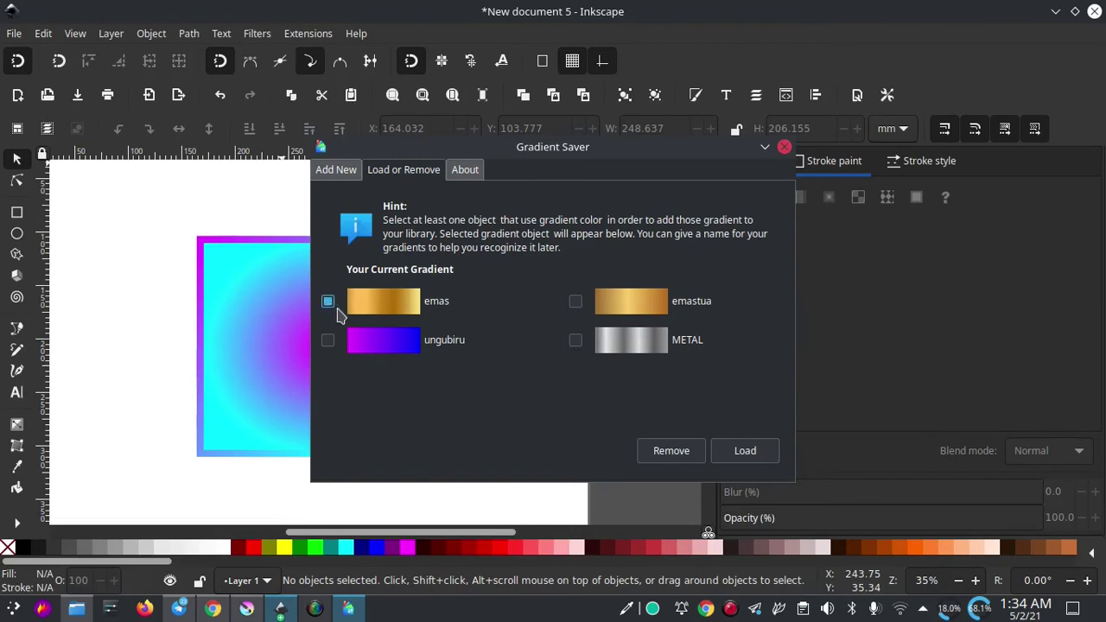
click(743, 450)
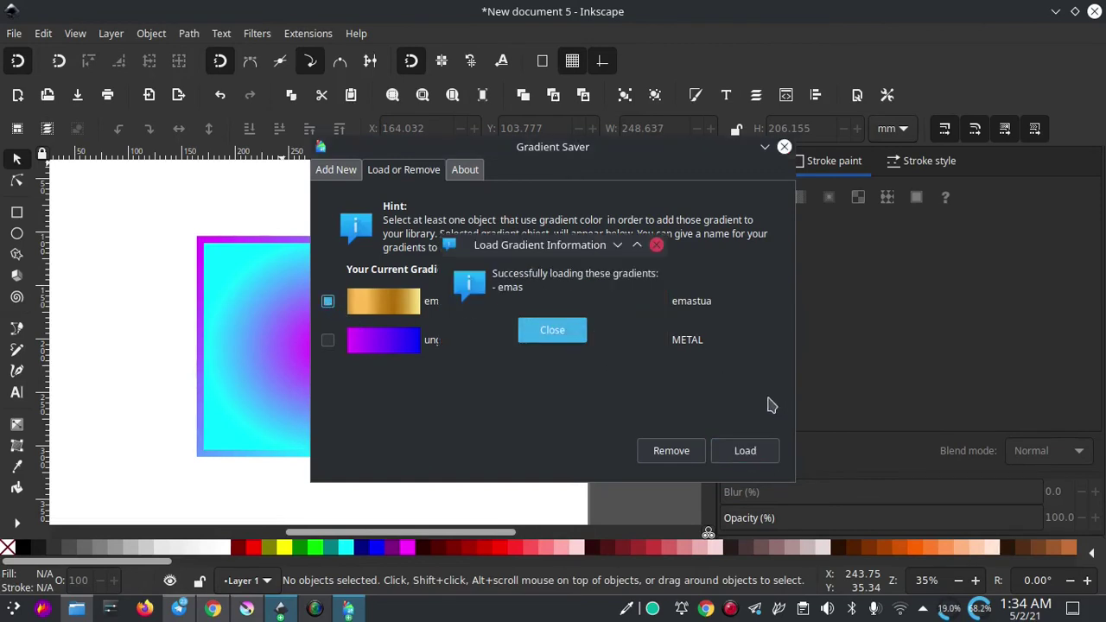
click(562, 342)
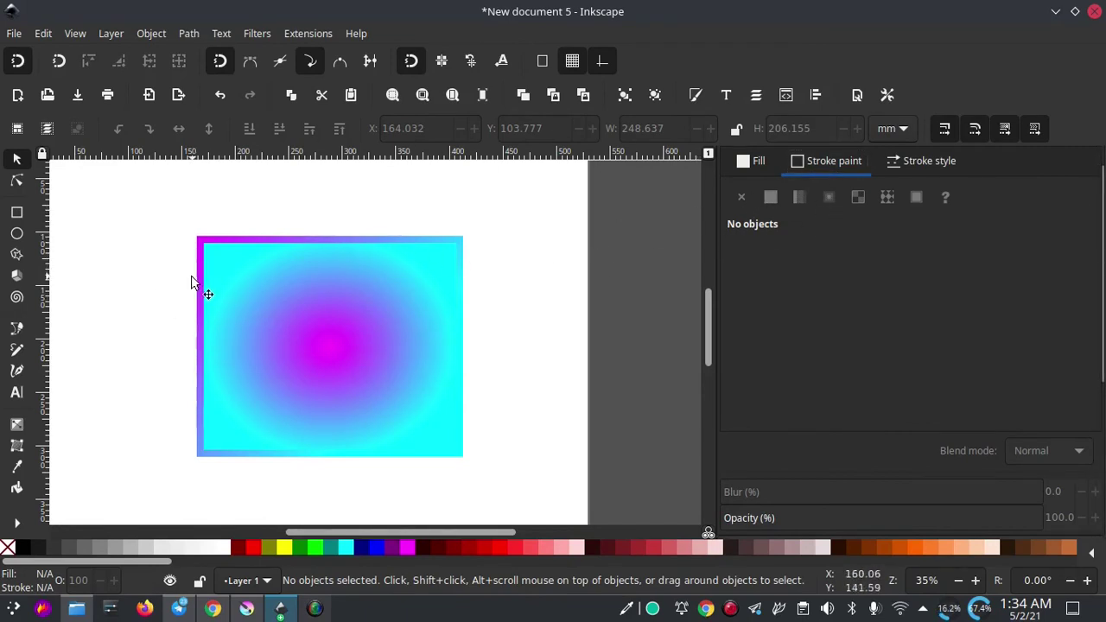
- Give the rectangle's border the gold emas gradient
ctrl+scroll(198, 283, up, 1)
click(213, 239)
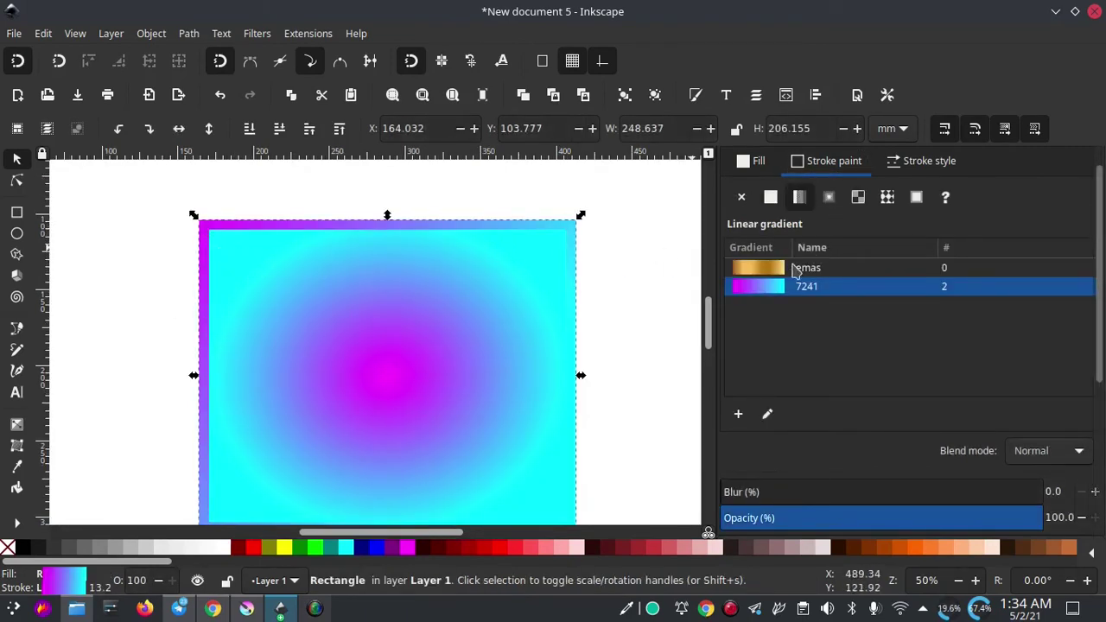
click(775, 273)
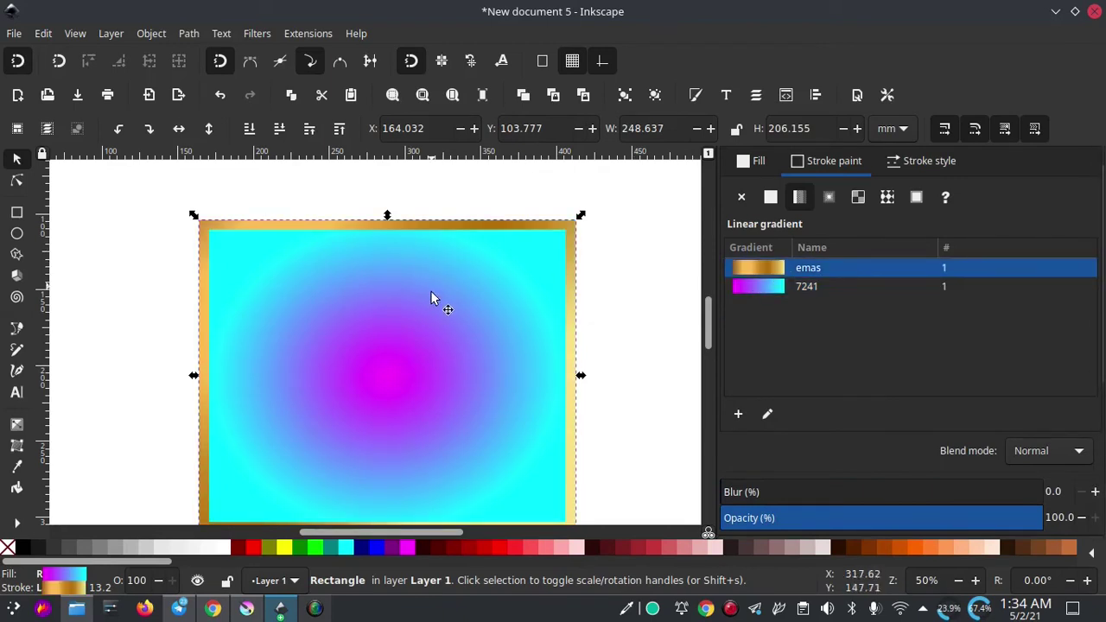
ctrl+scroll(432, 289, down, 1)
ctrl+scroll(436, 277, down, 1)
ctrl+scroll(434, 279, up, 1)
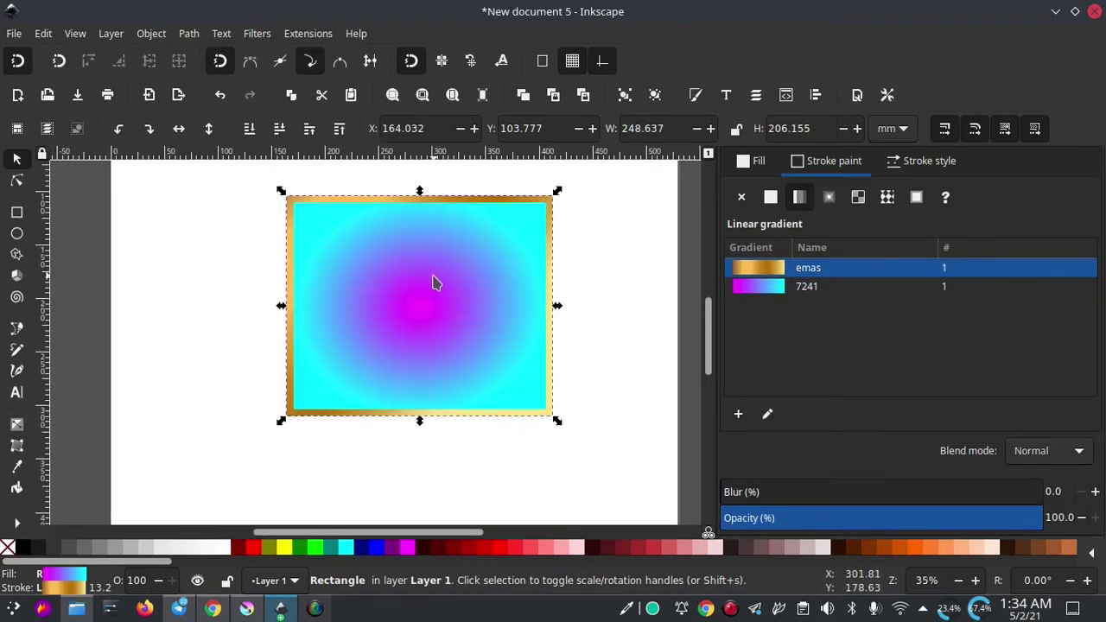
- Fill the rectangle with 90% gray and drag it left off the page
click(39, 553)
scroll(432, 320, up, 1)
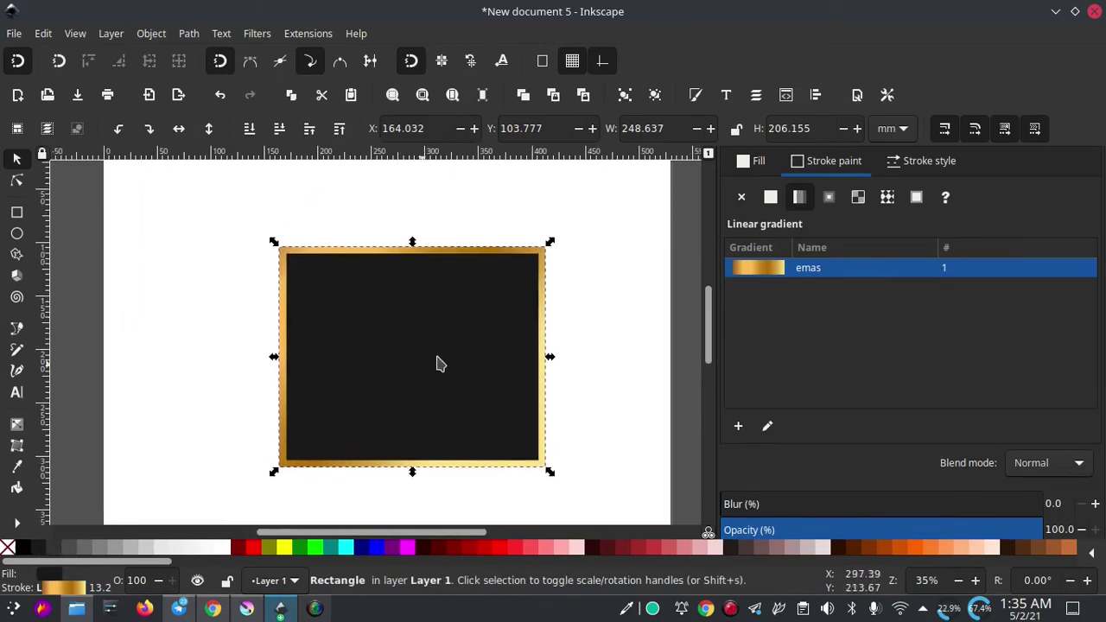
drag(357, 308, 54, 334)
scroll(259, 337, left, 5)
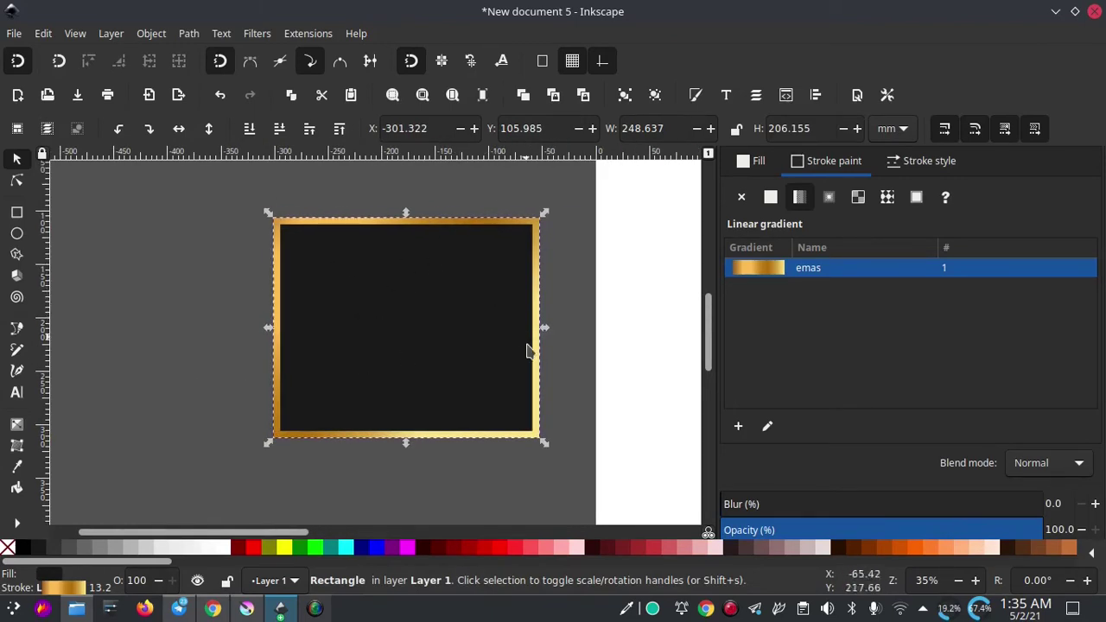
- Set the gold frame's stroke width to 50 px, keeping px as the unit
click(931, 166)
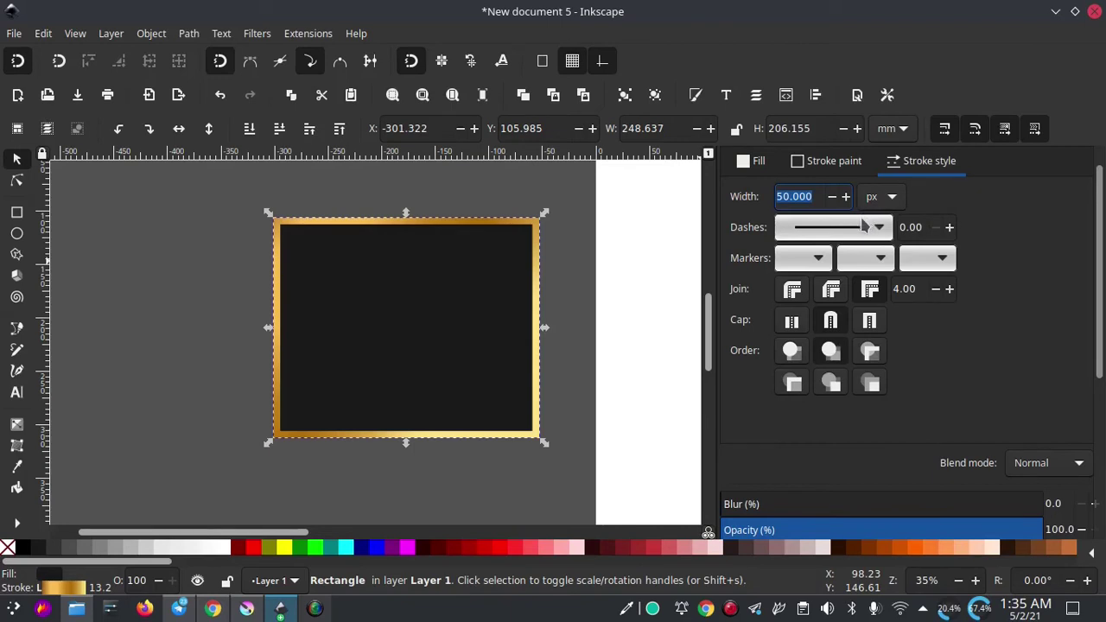
click(832, 197)
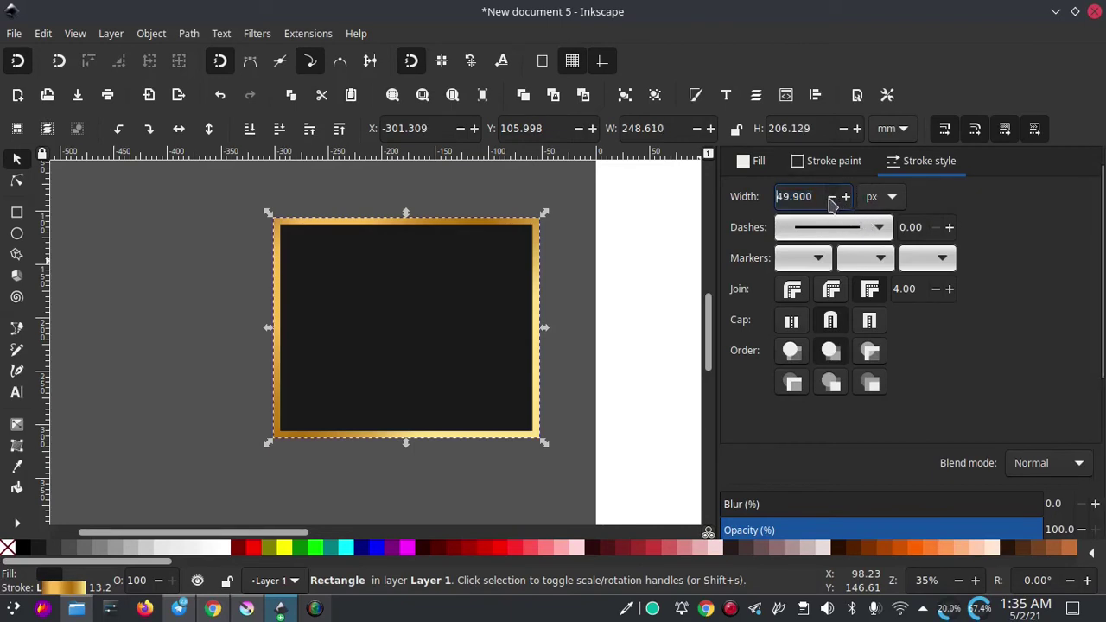
click(830, 197)
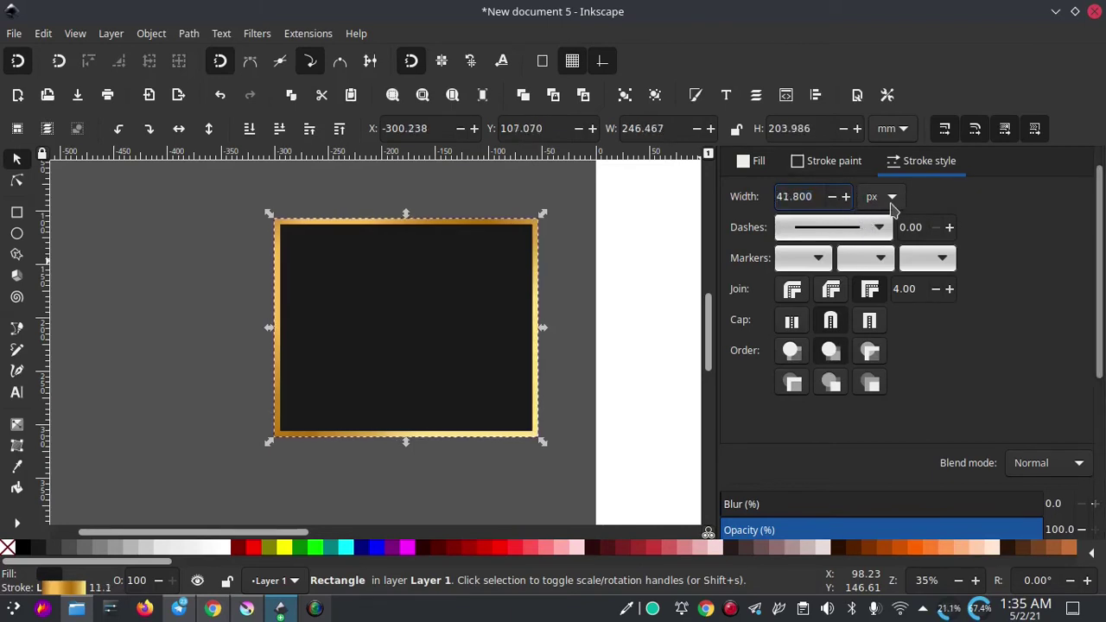
click(893, 198)
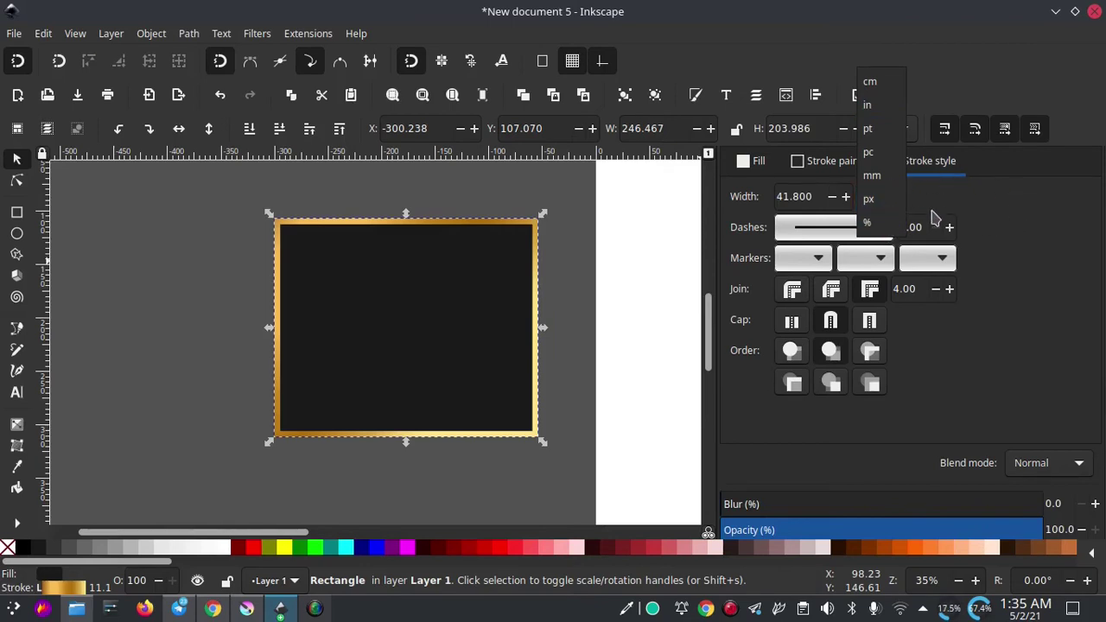
click(902, 199)
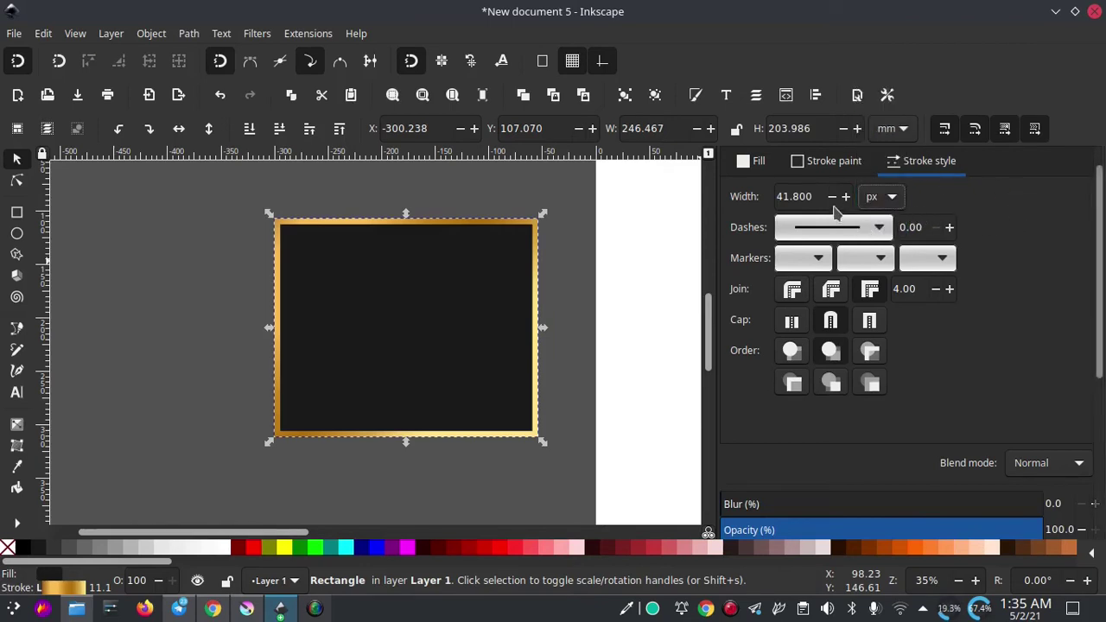
triple_click(808, 196)
text(50)
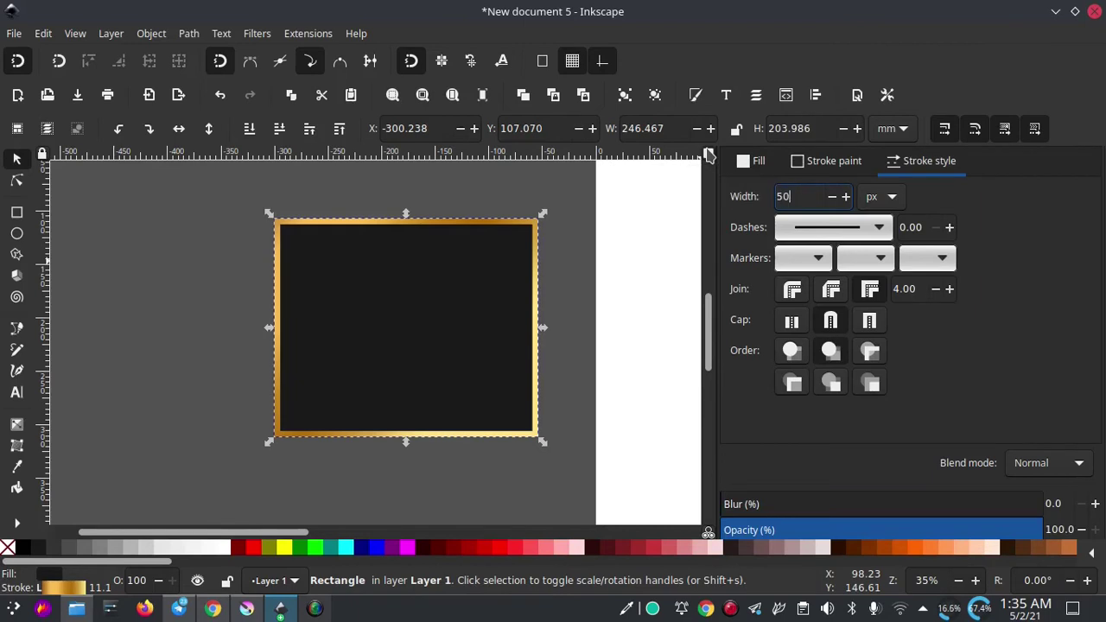
key(Return)
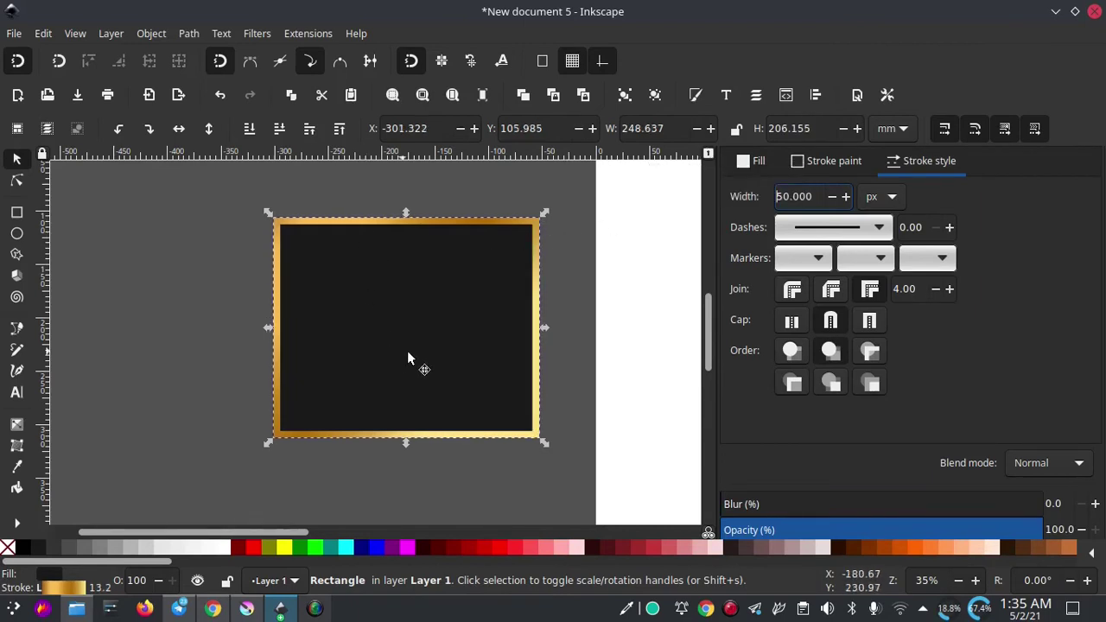
scroll(424, 328, right, 2)
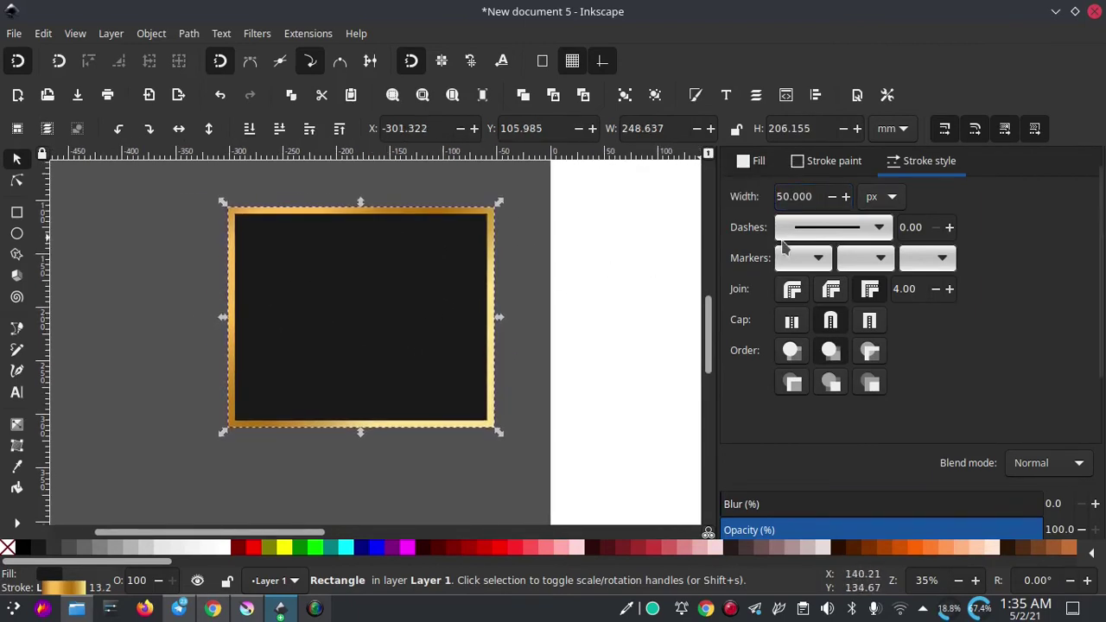
click(882, 230)
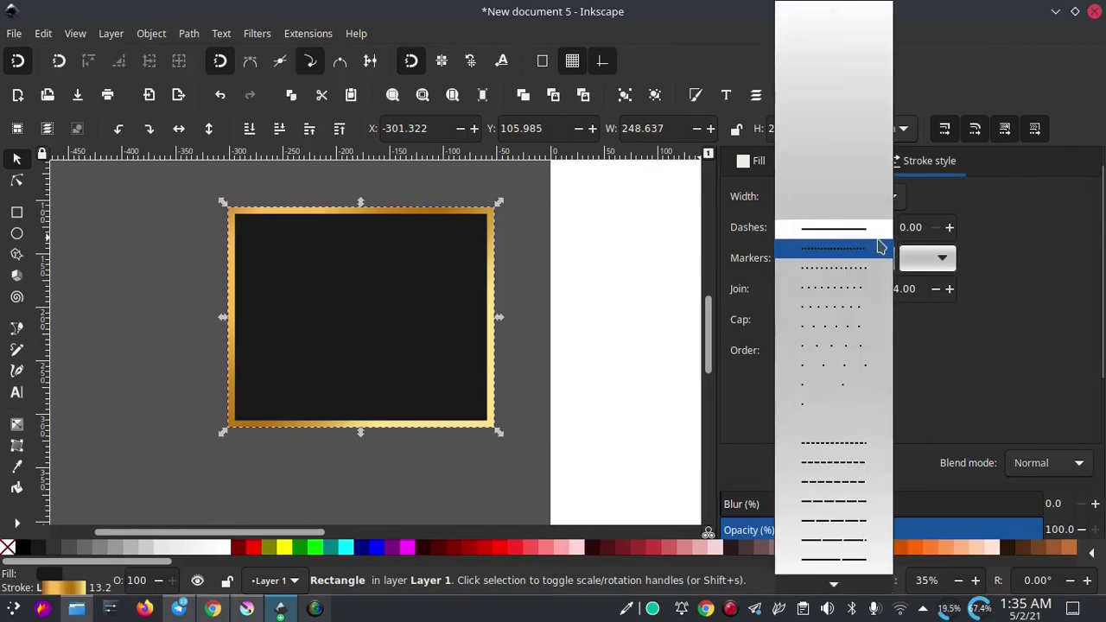
click(876, 247)
click(883, 232)
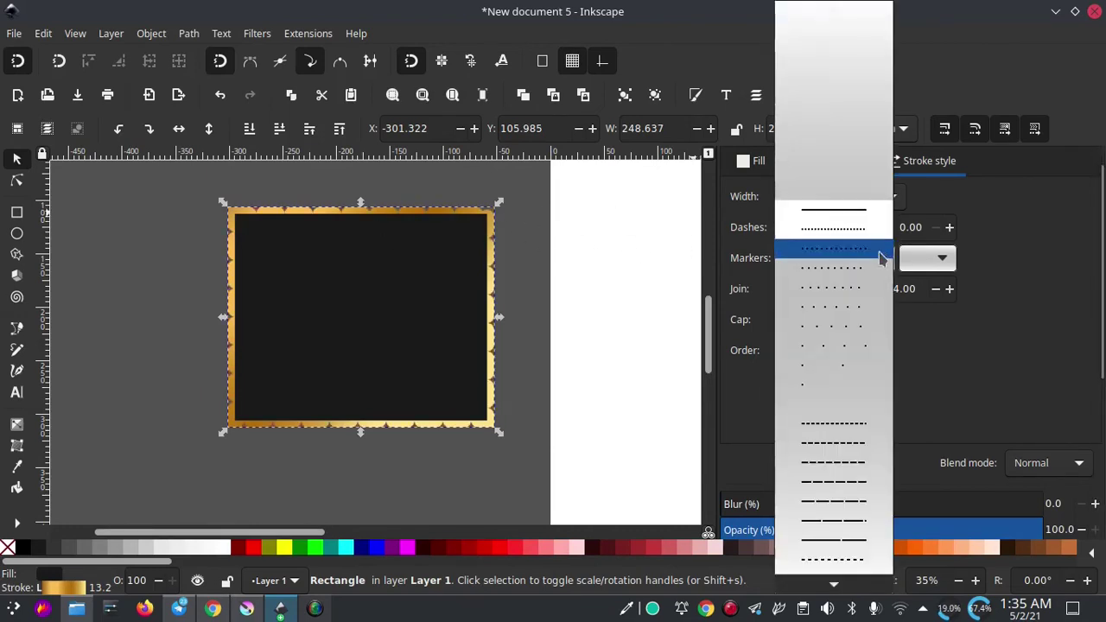
click(844, 443)
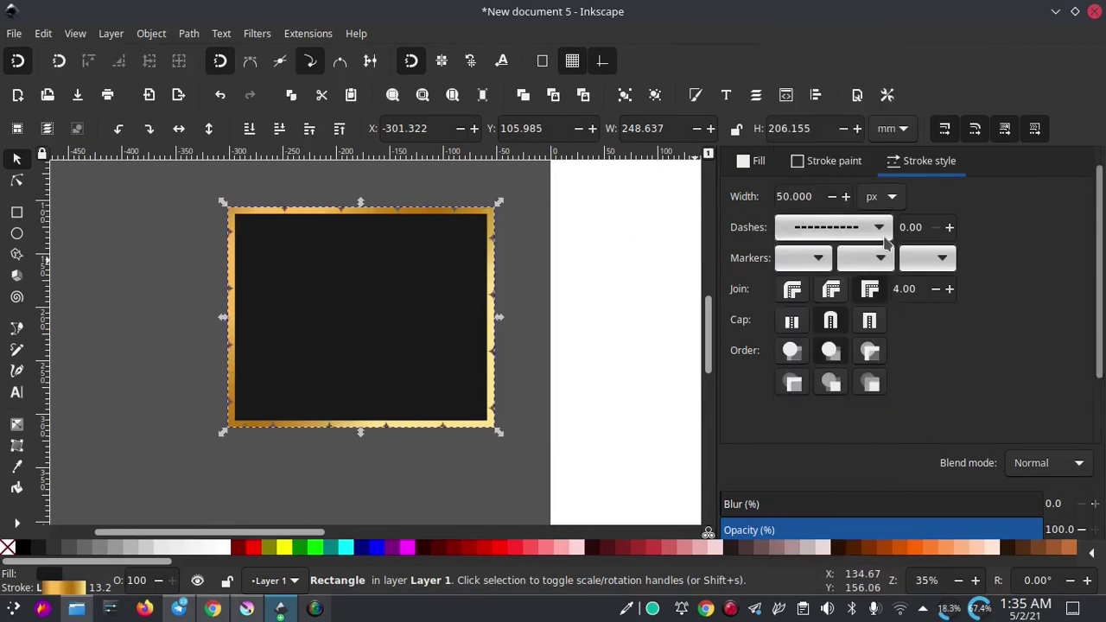
click(879, 229)
click(827, 516)
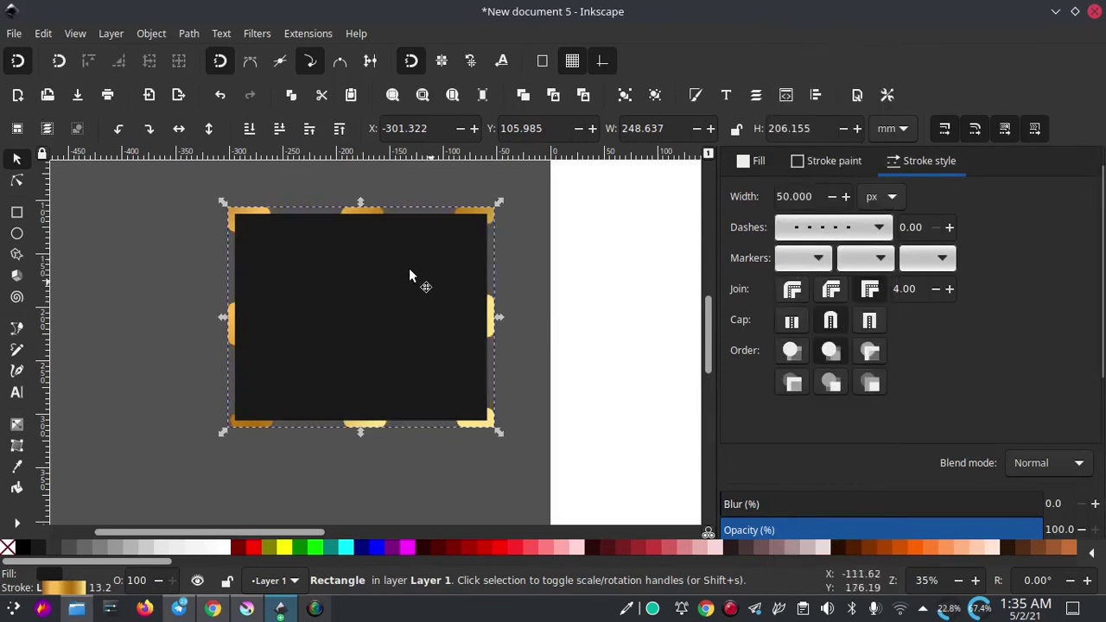
ctrl+scroll(384, 238, up, 1)
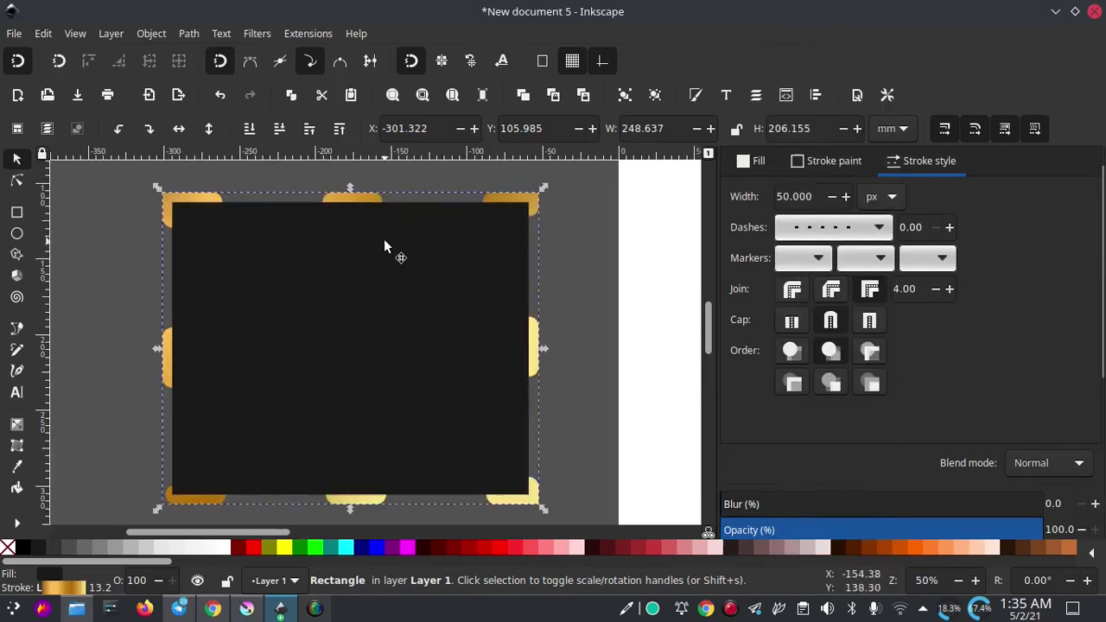
click(881, 228)
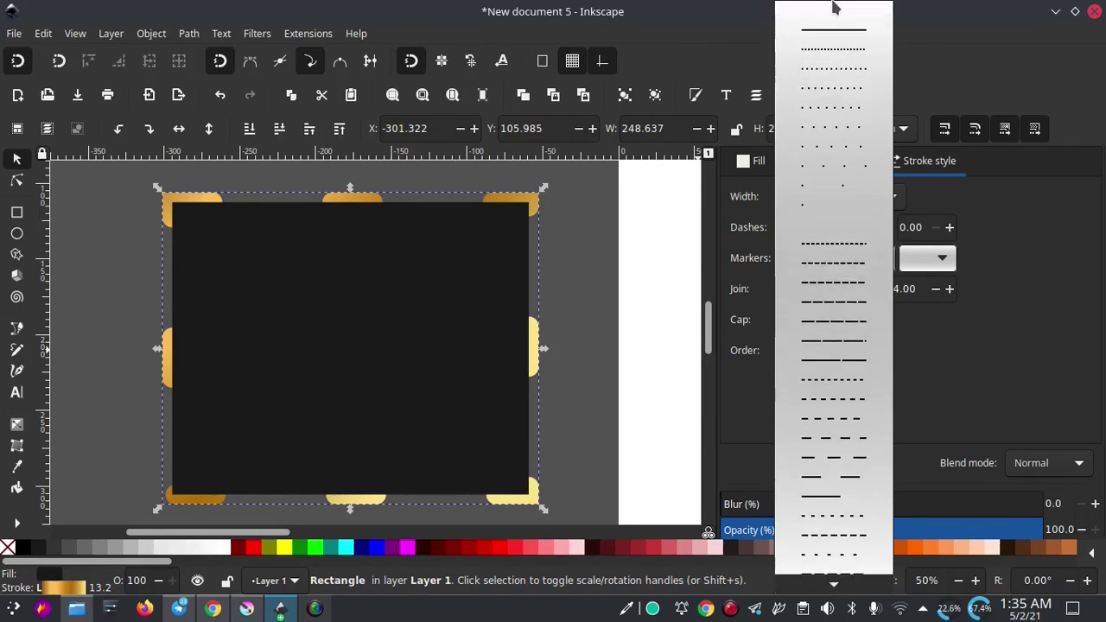
click(841, 28)
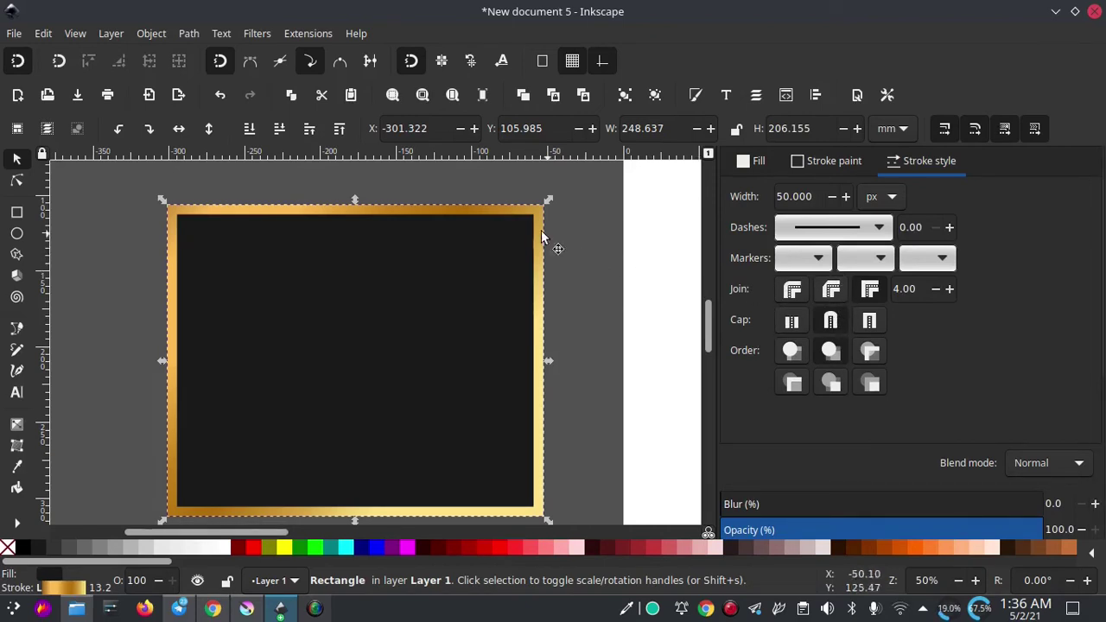
scroll(543, 228, up, 1)
scroll(546, 227, up, 3)
scroll(553, 233, up, 1)
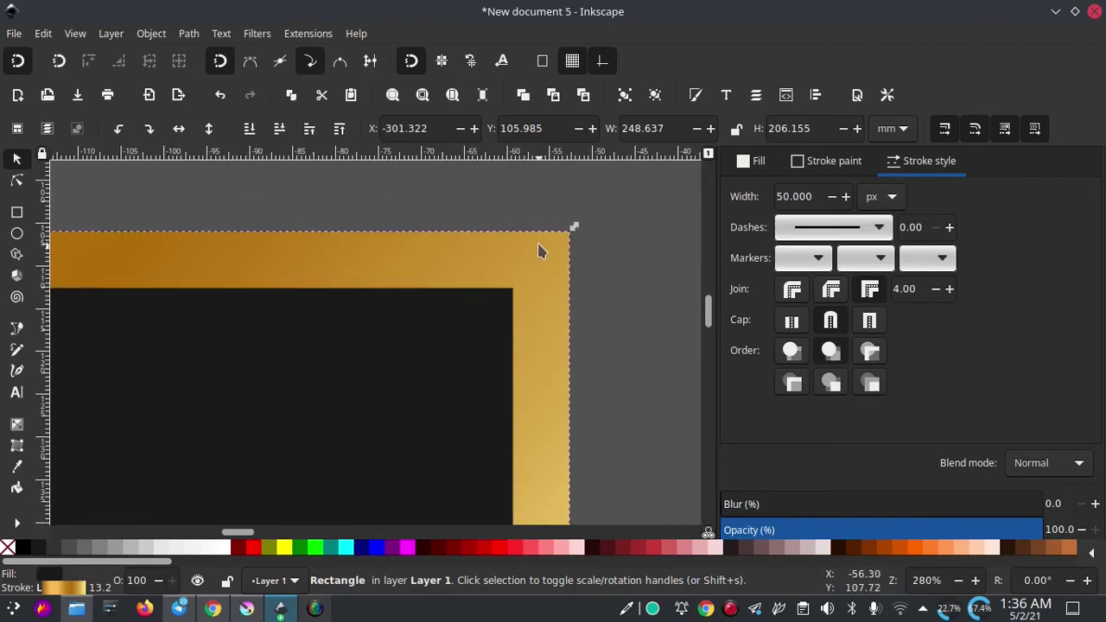
scroll(574, 226, up, 1)
click(791, 292)
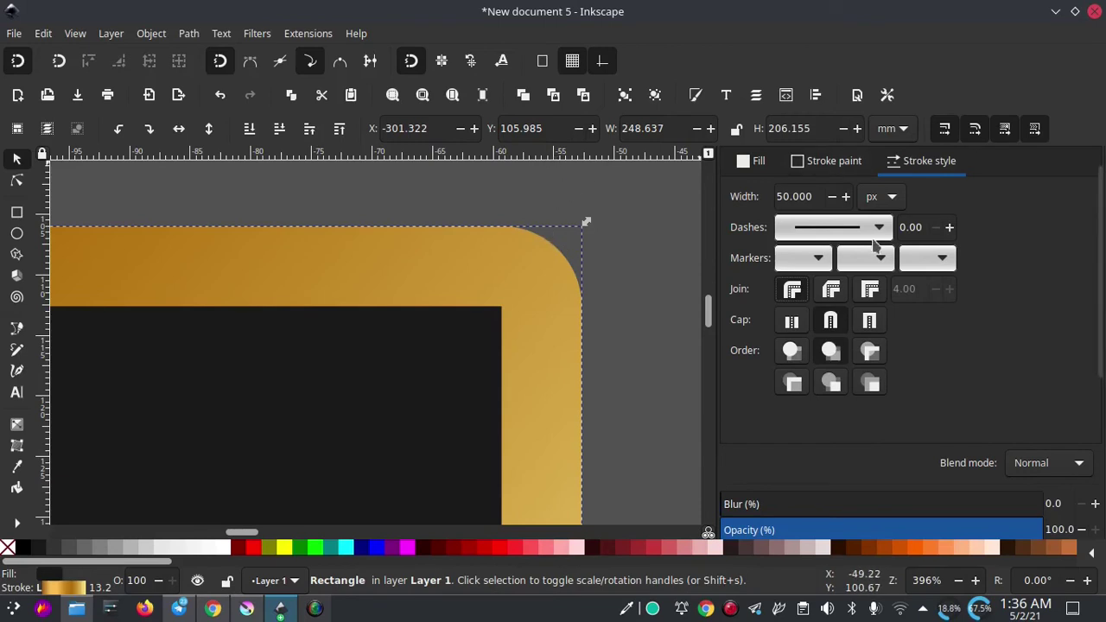
click(832, 292)
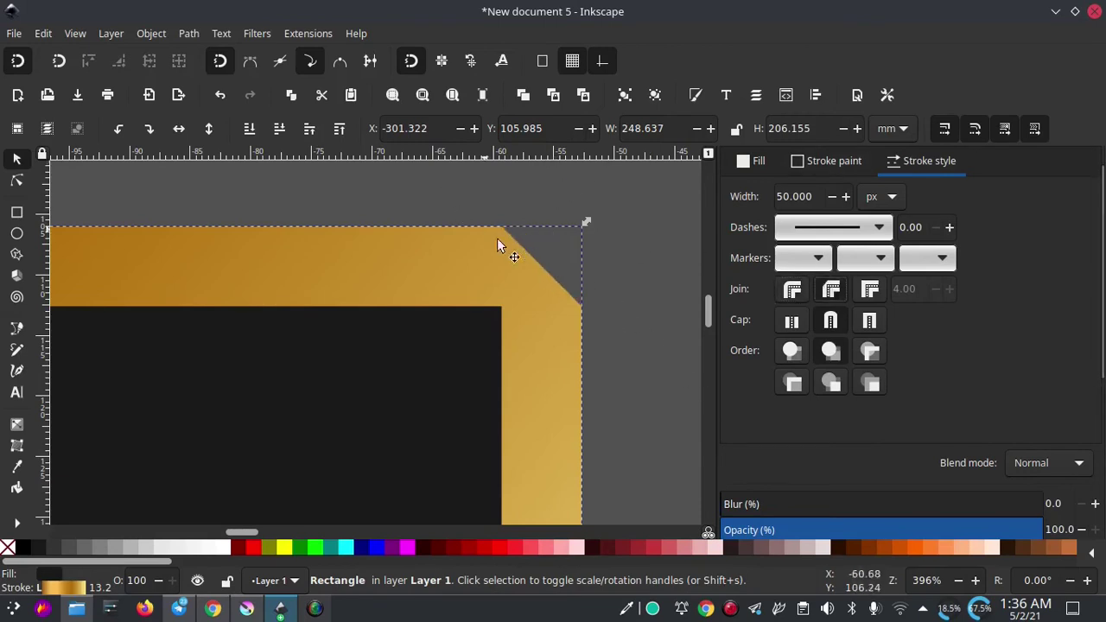
click(870, 290)
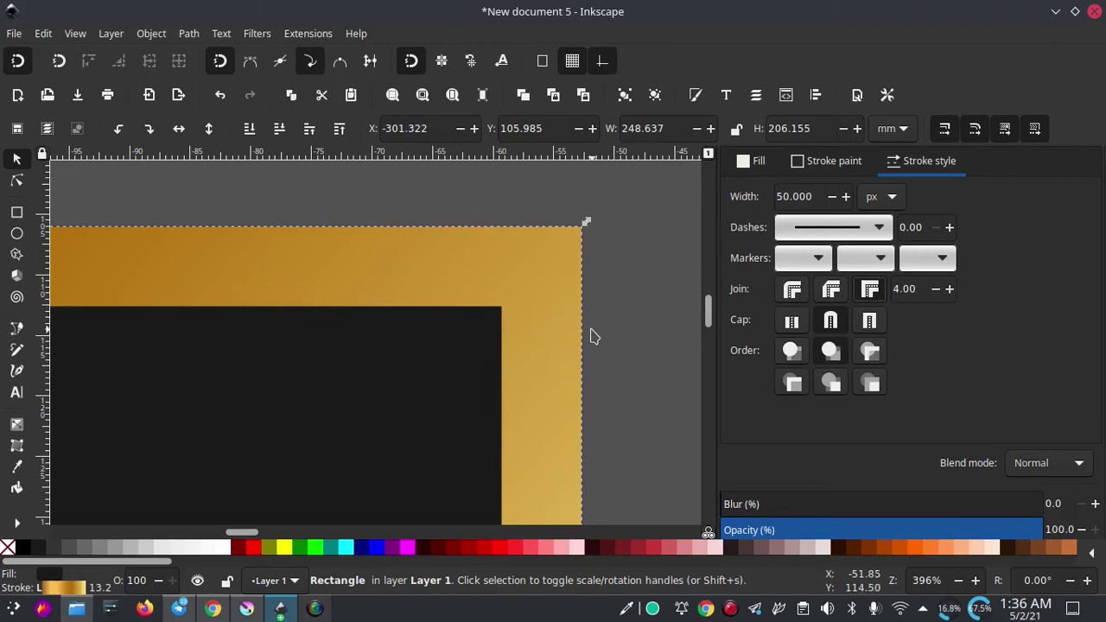
click(792, 290)
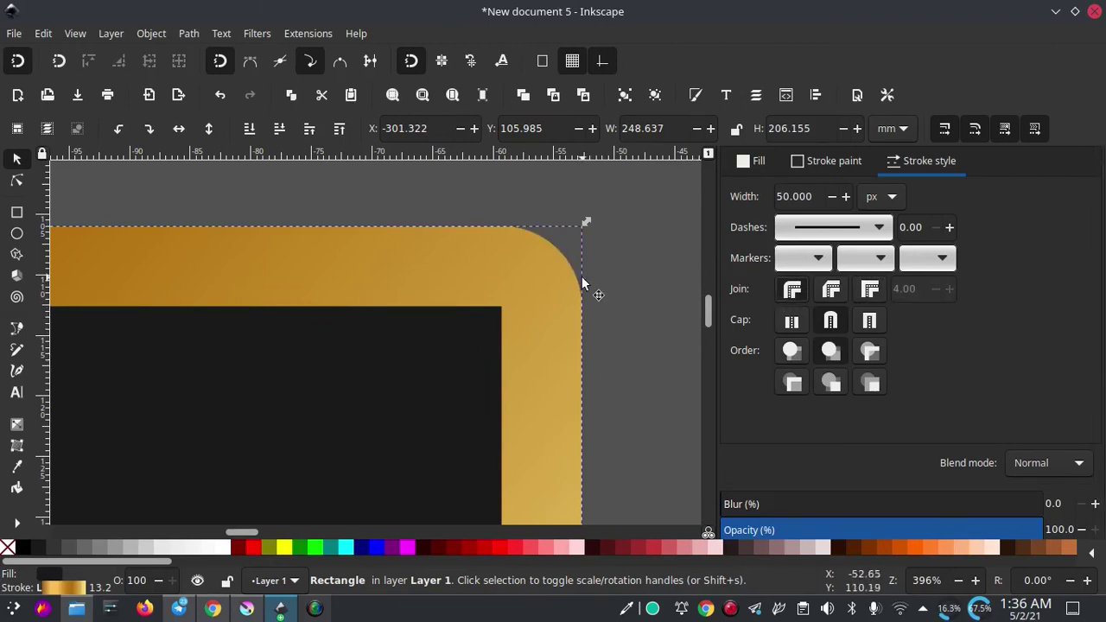
click(831, 289)
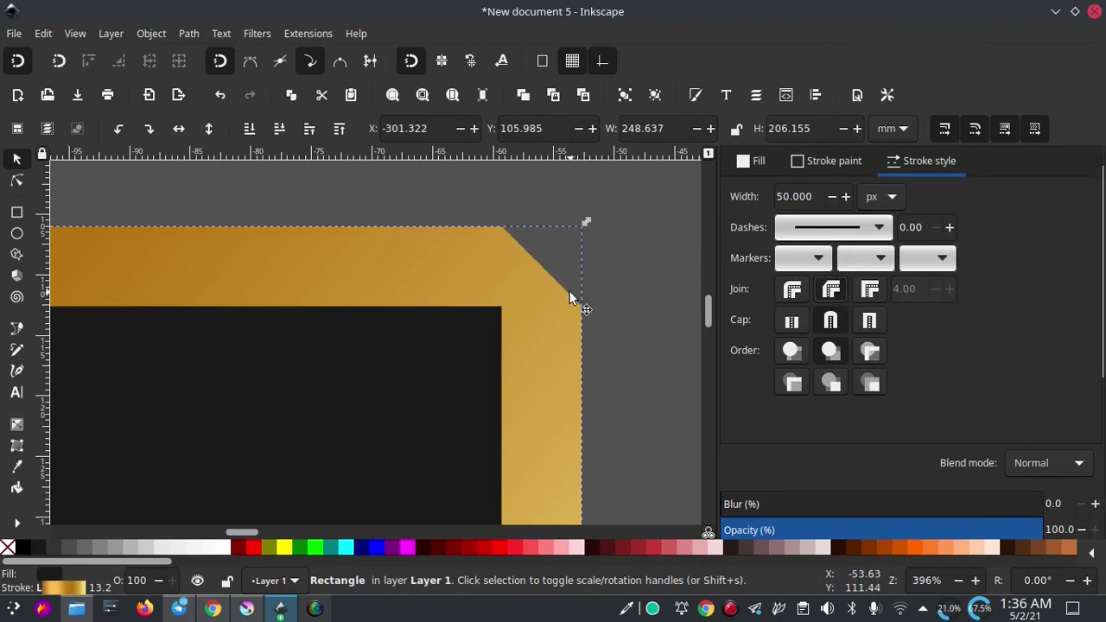
click(872, 291)
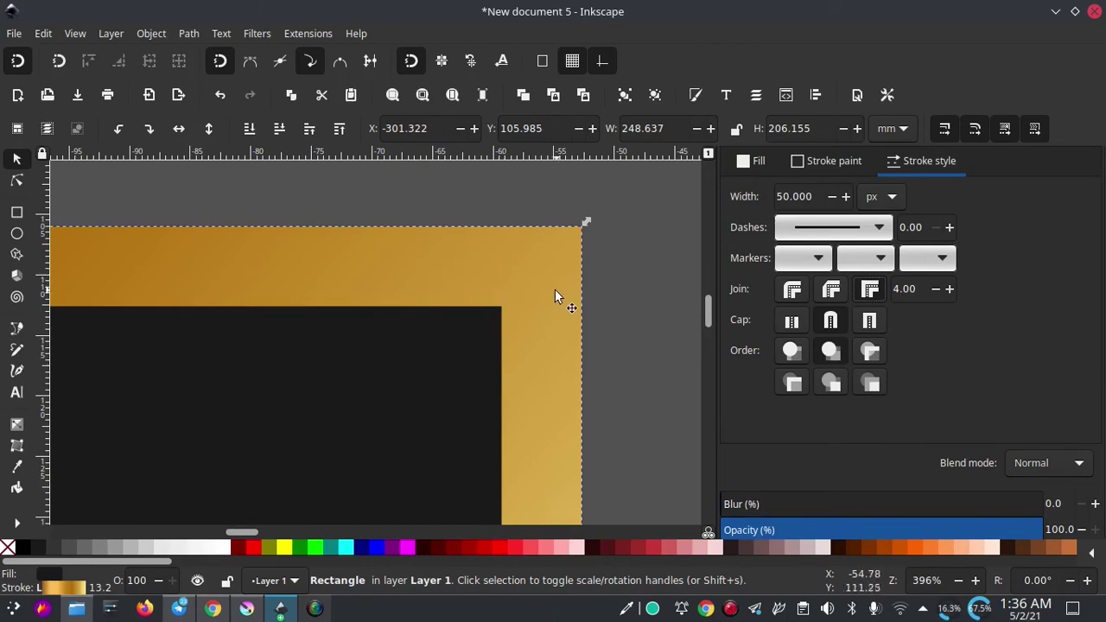
scroll(547, 298, right, 1)
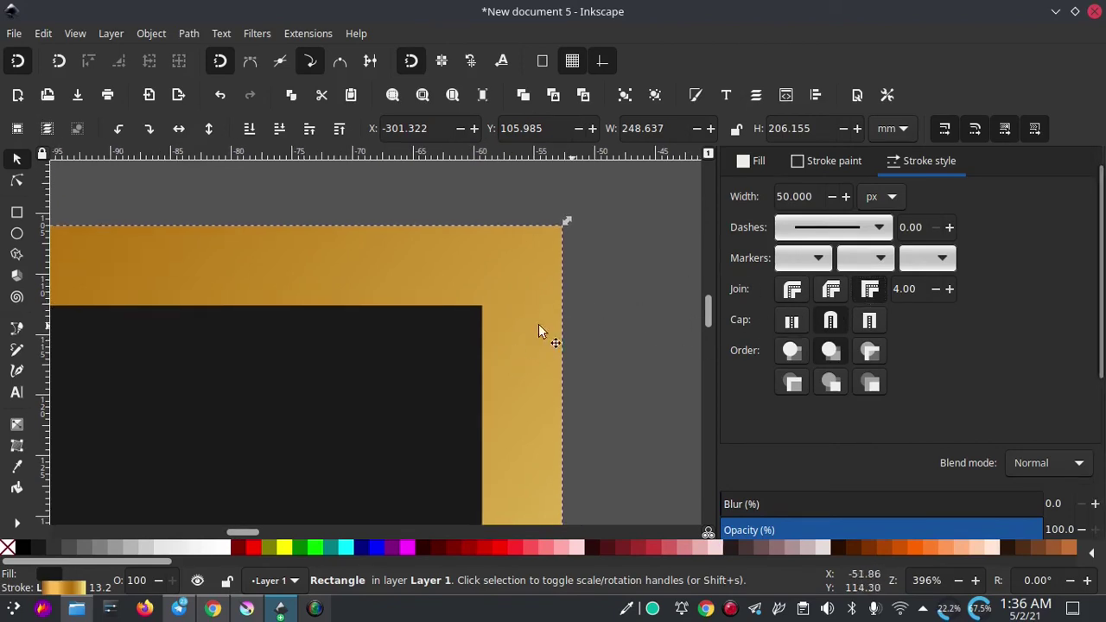
scroll(542, 311, down, 3)
scroll(540, 239, down, 2)
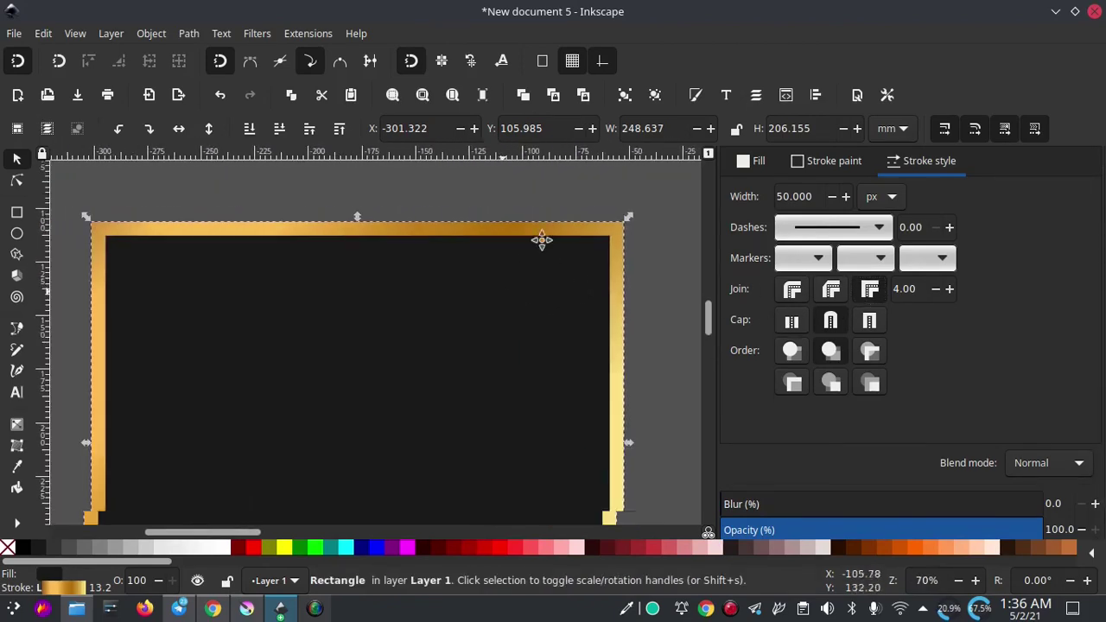
- Try butt and square caps on the frame's stroke
scroll(570, 311, down, 2)
click(800, 320)
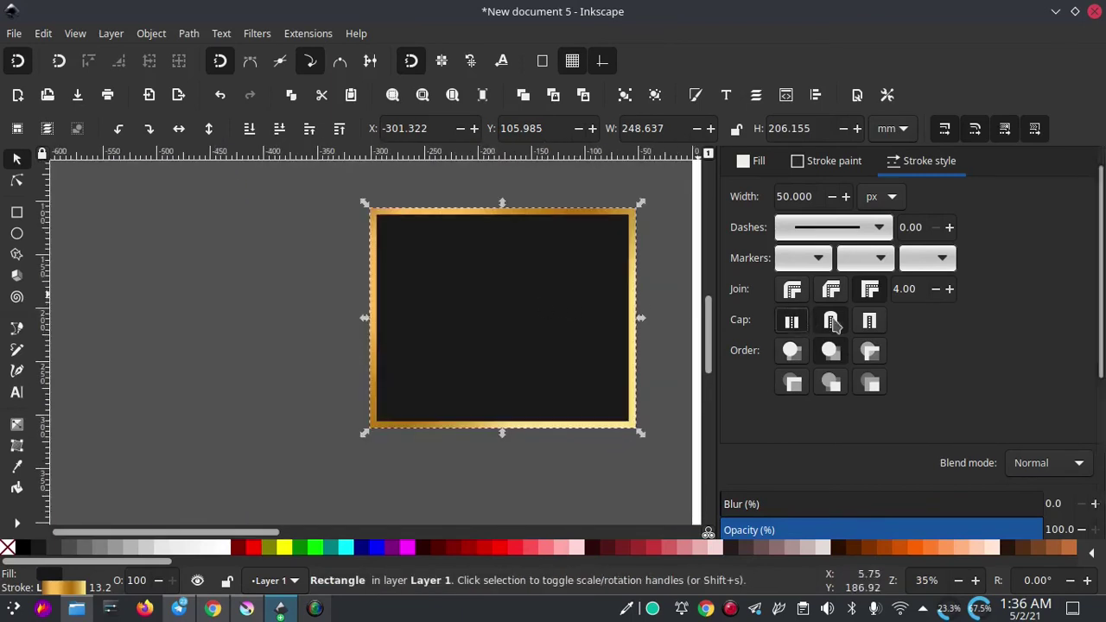
click(870, 322)
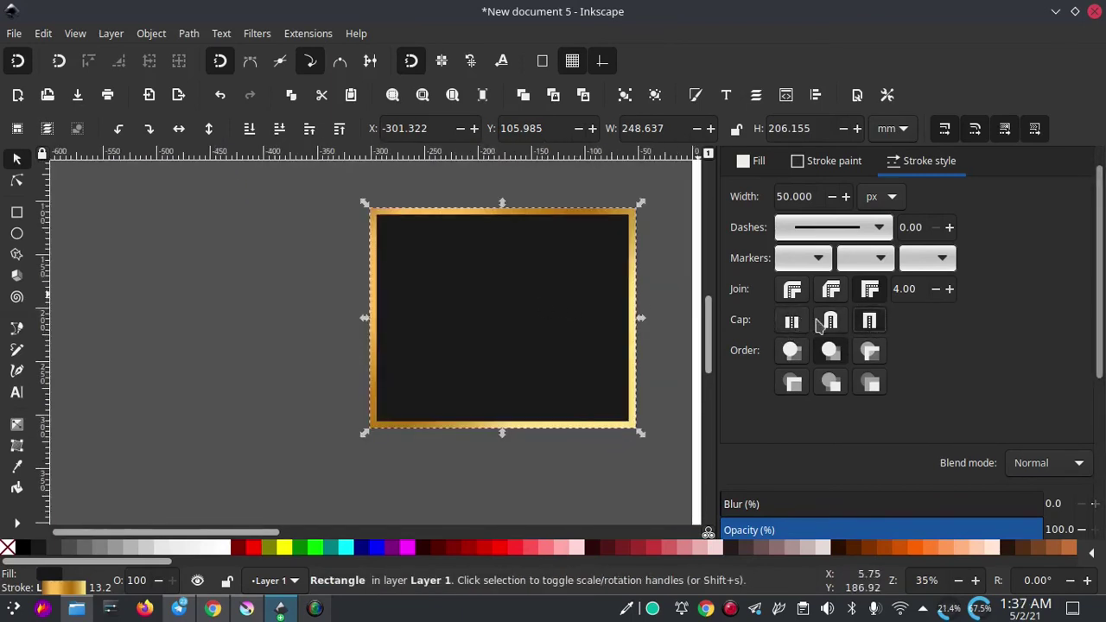
scroll(424, 302, left, 3)
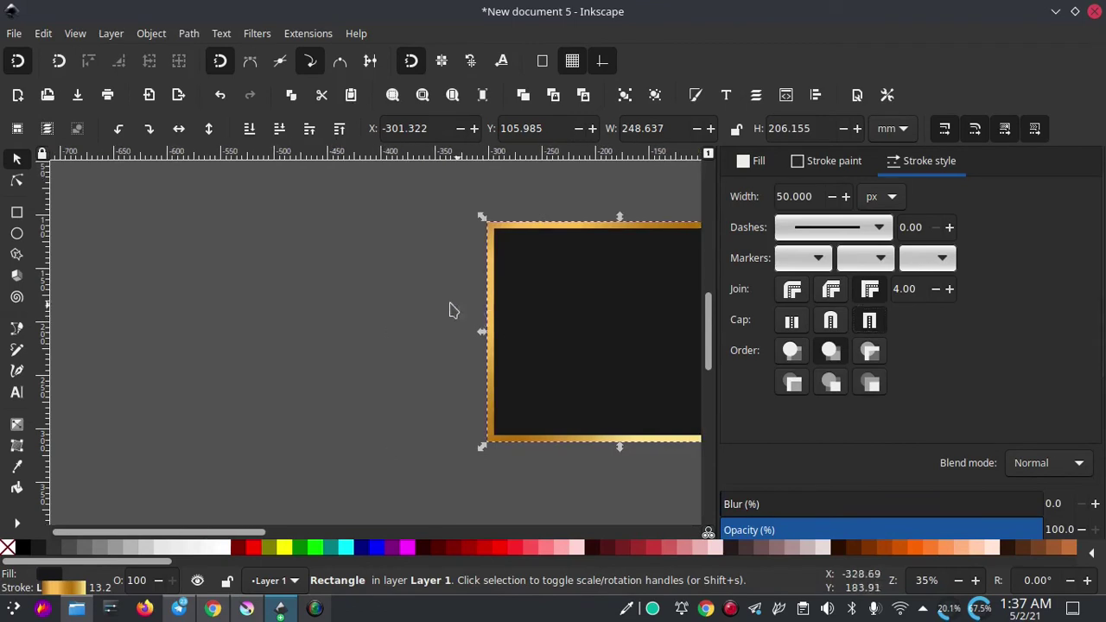
scroll(409, 303, up, 1)
scroll(374, 290, right, 3)
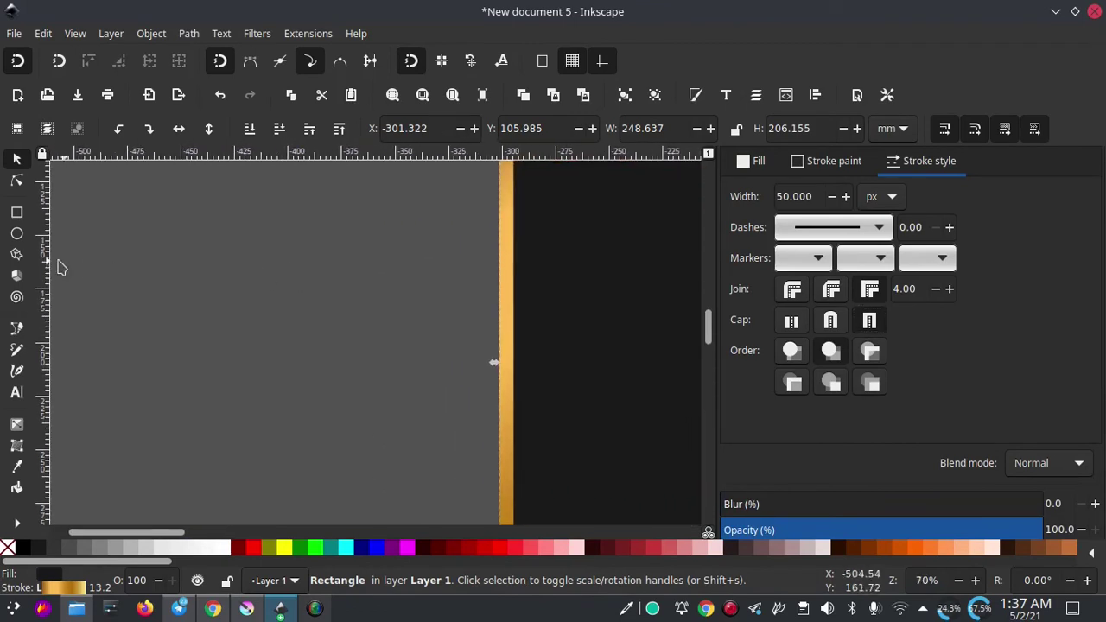
- Draw a vertical two-node line left of the frame with the Bezier tool
click(16, 329)
click(336, 249)
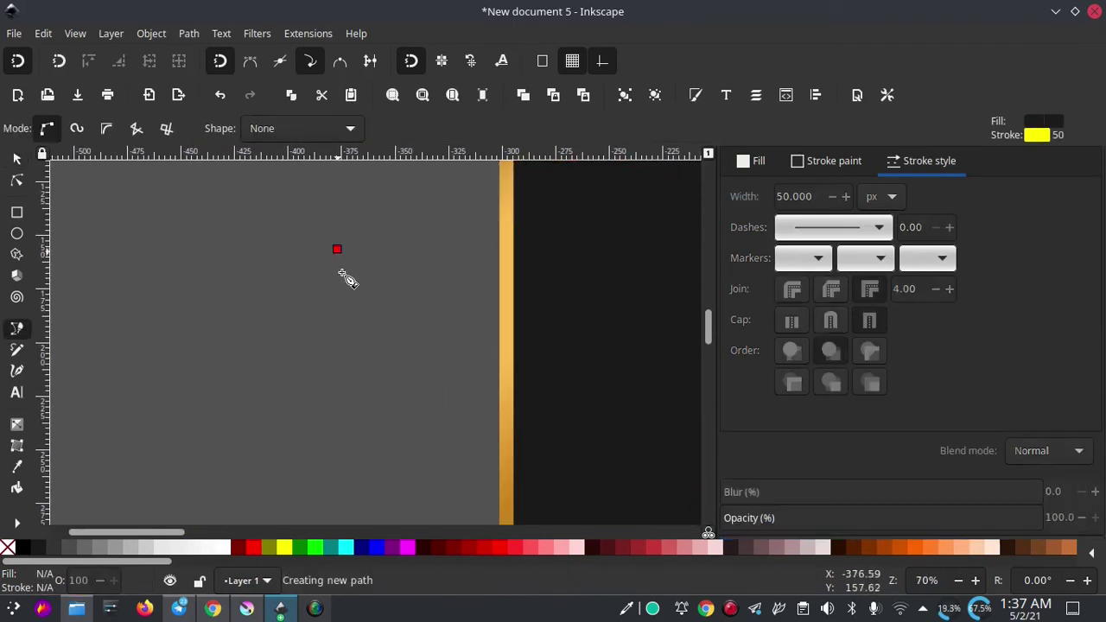
click(337, 390)
key(Return)
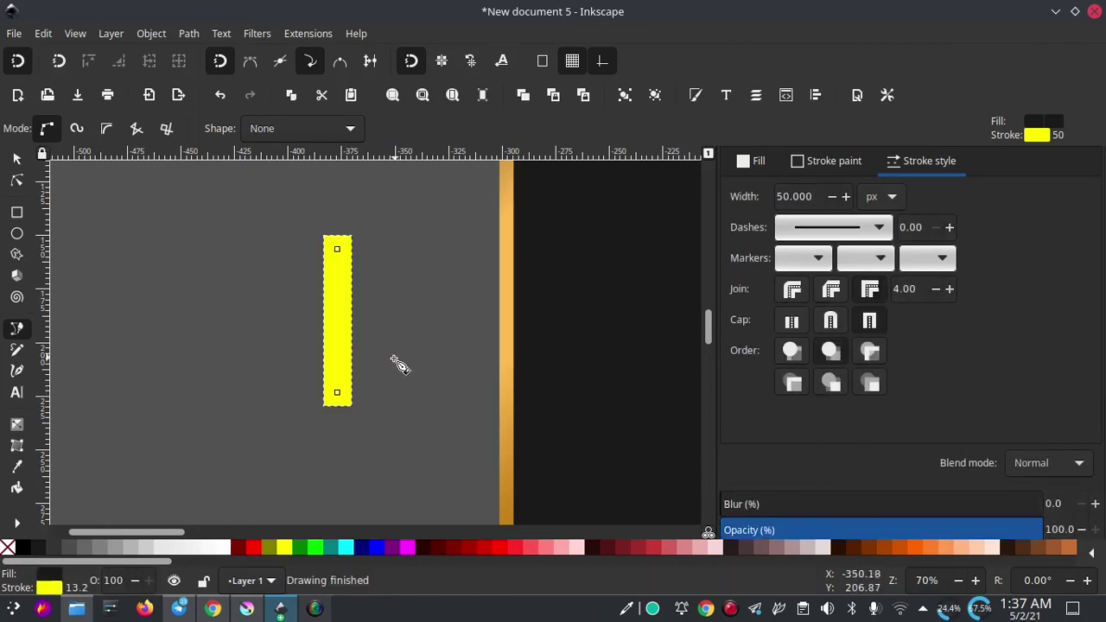
ctrl+scroll(332, 268, up, 1)
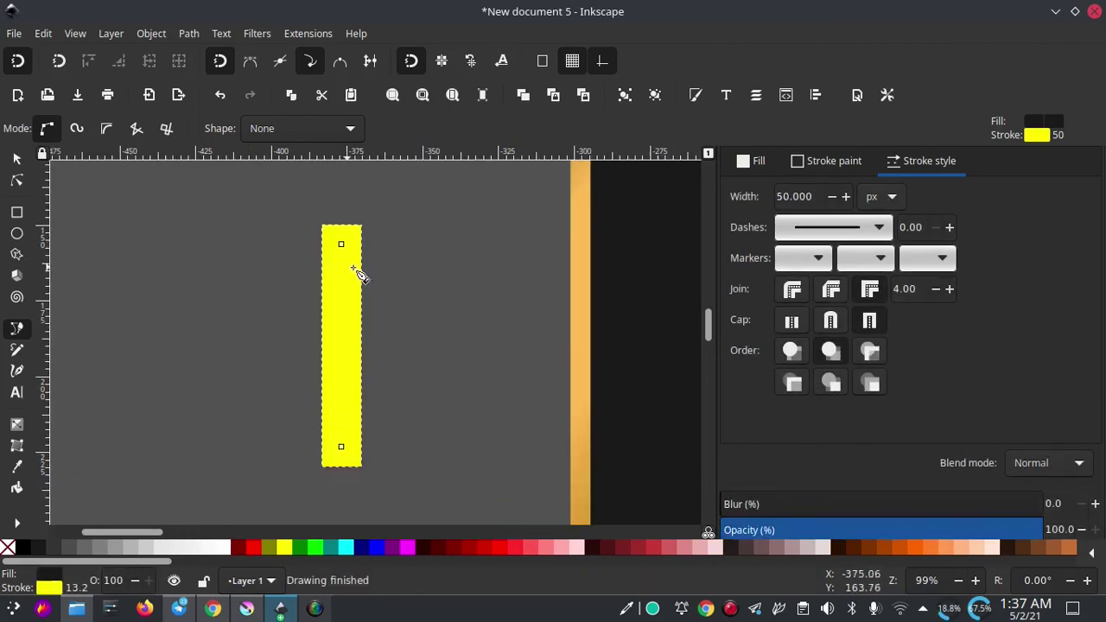
- Compare round, butt and square caps on the yellow line, settling on square caps
click(830, 321)
click(791, 321)
click(869, 322)
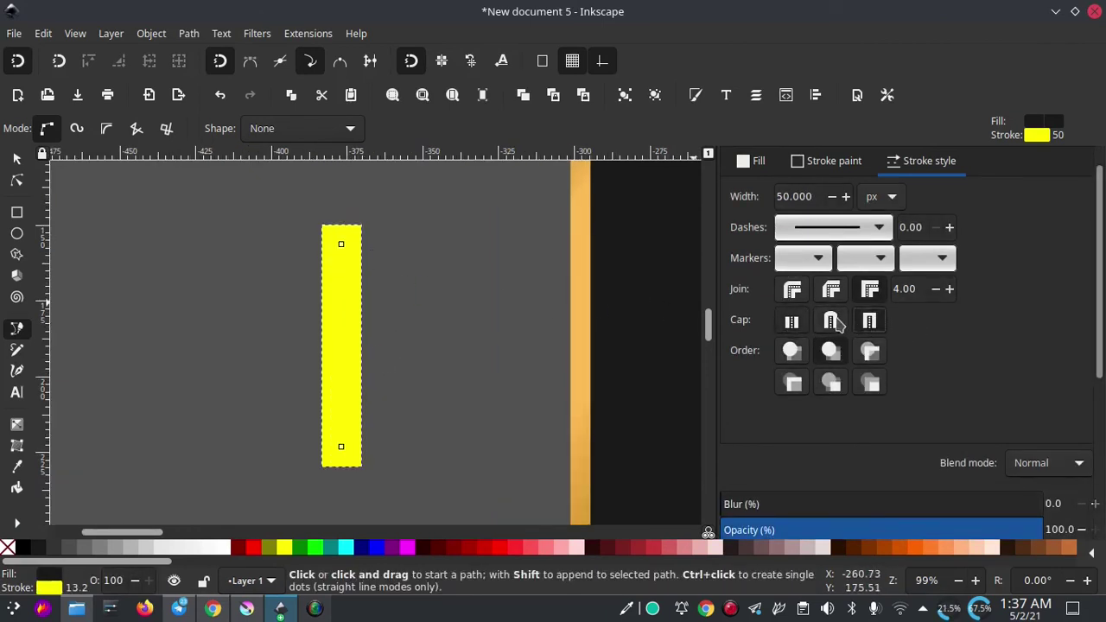
click(830, 321)
click(792, 322)
click(869, 321)
click(830, 321)
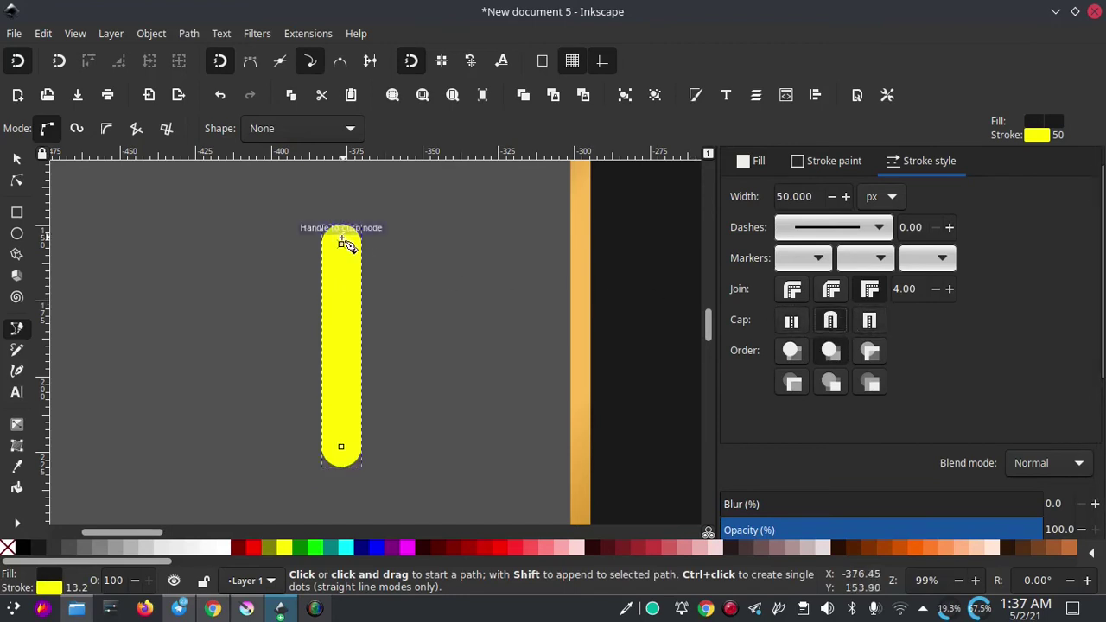
click(791, 322)
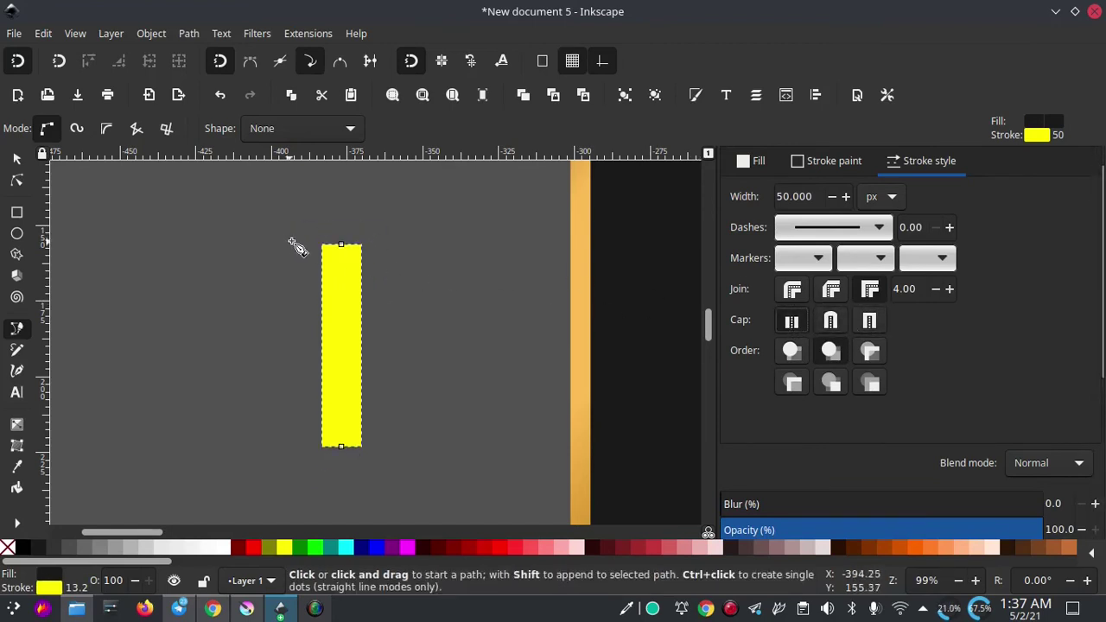
click(869, 321)
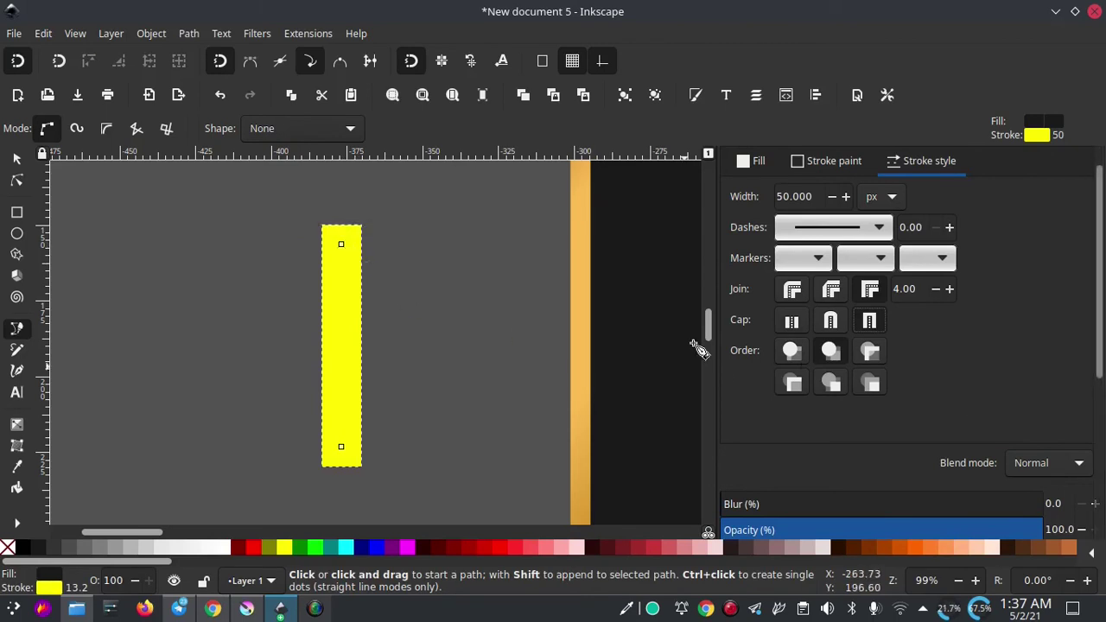
click(16, 159)
- Select the gold-framed rectangle, try a paint order, and nudge it slightly left
scroll(306, 398, right, 3)
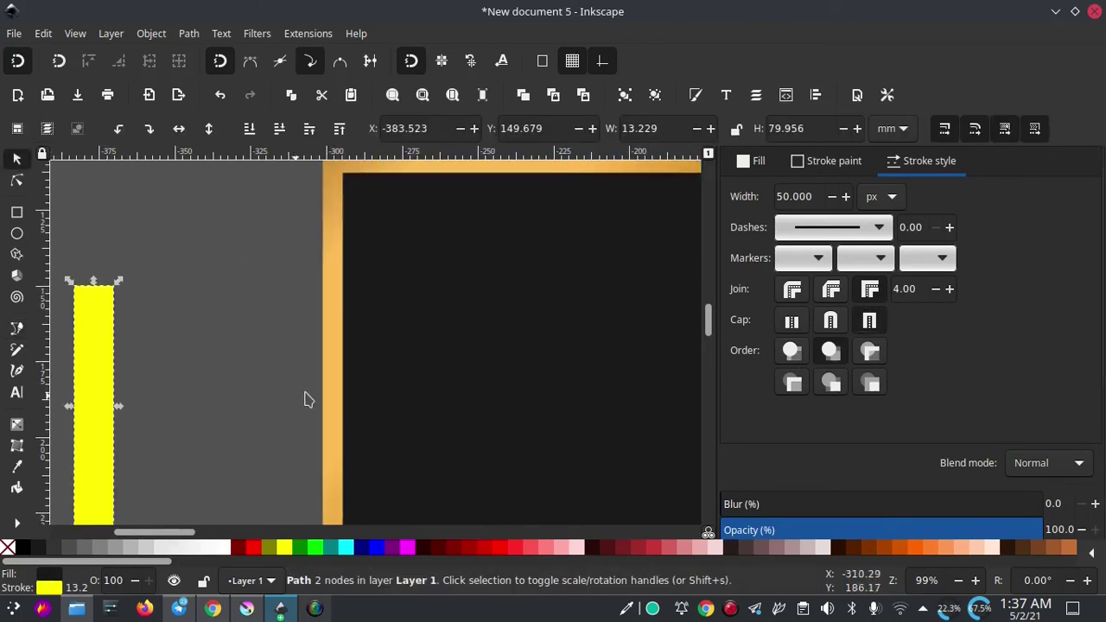
scroll(316, 369, down, 2)
click(359, 308)
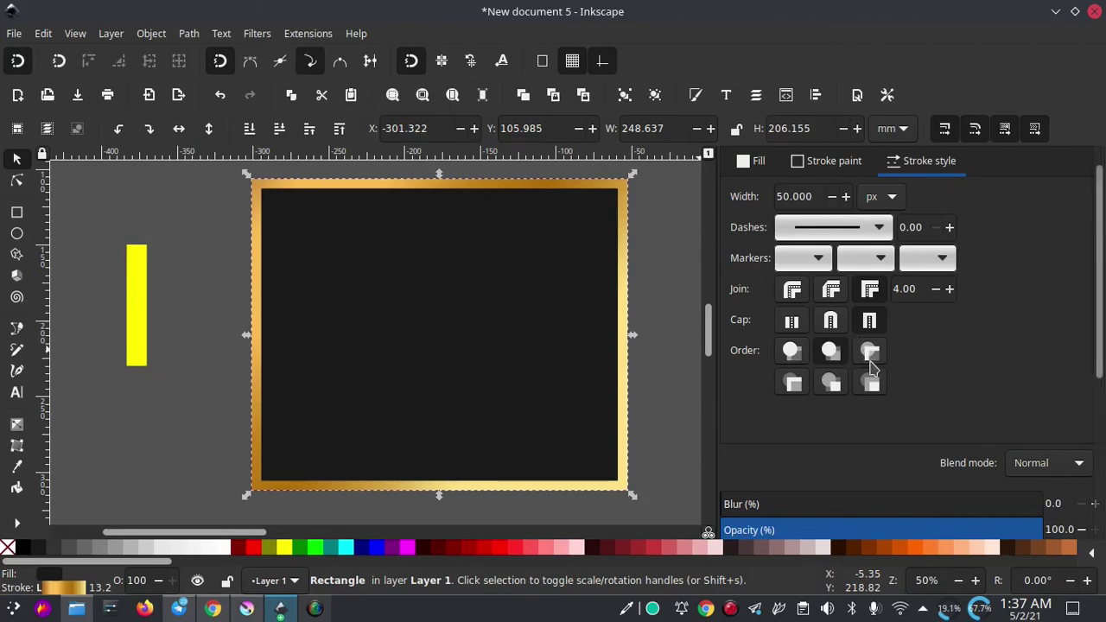
click(873, 361)
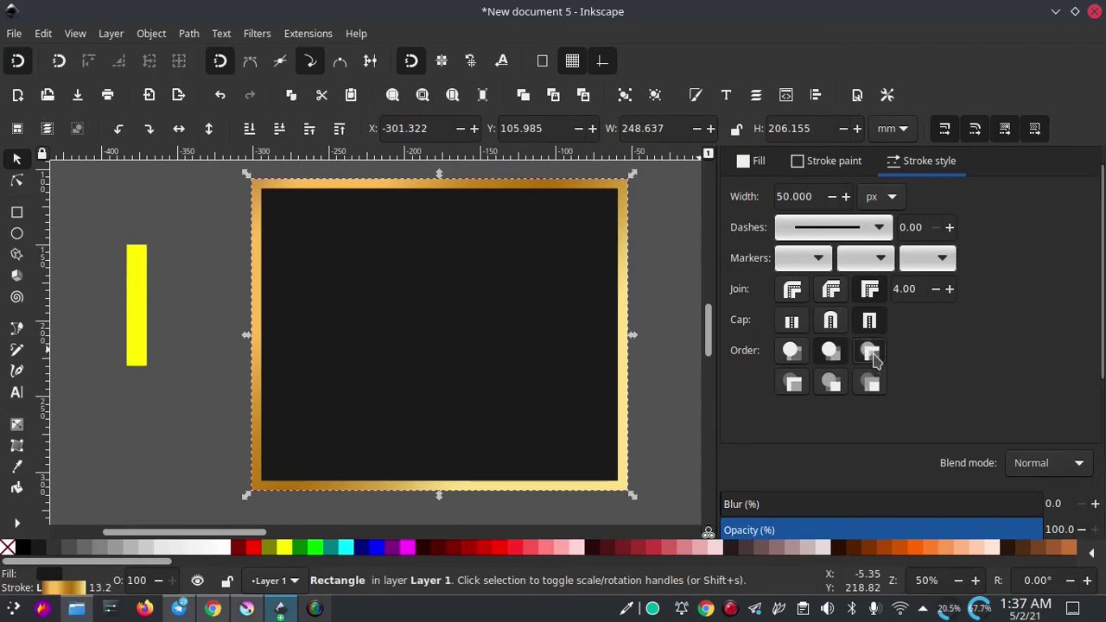
mouse_move(487, 253)
mouse_down()
mouse_move(458, 262)
mouse_move(468, 281)
mouse_up()
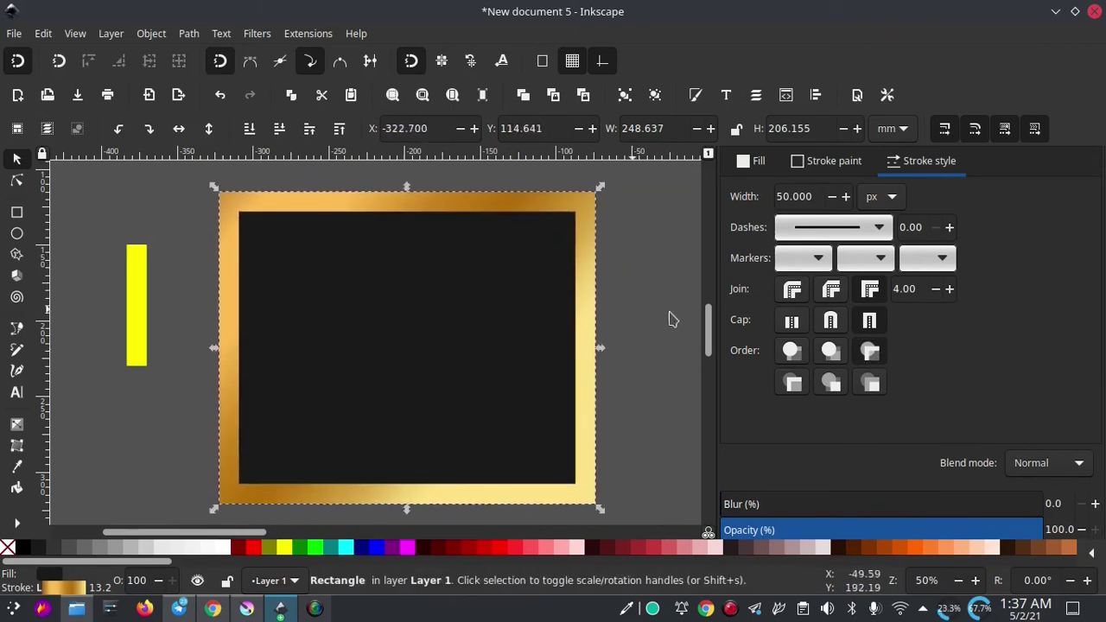
- Compare the Order options and finish with the stroke painted beneath the fill
click(791, 350)
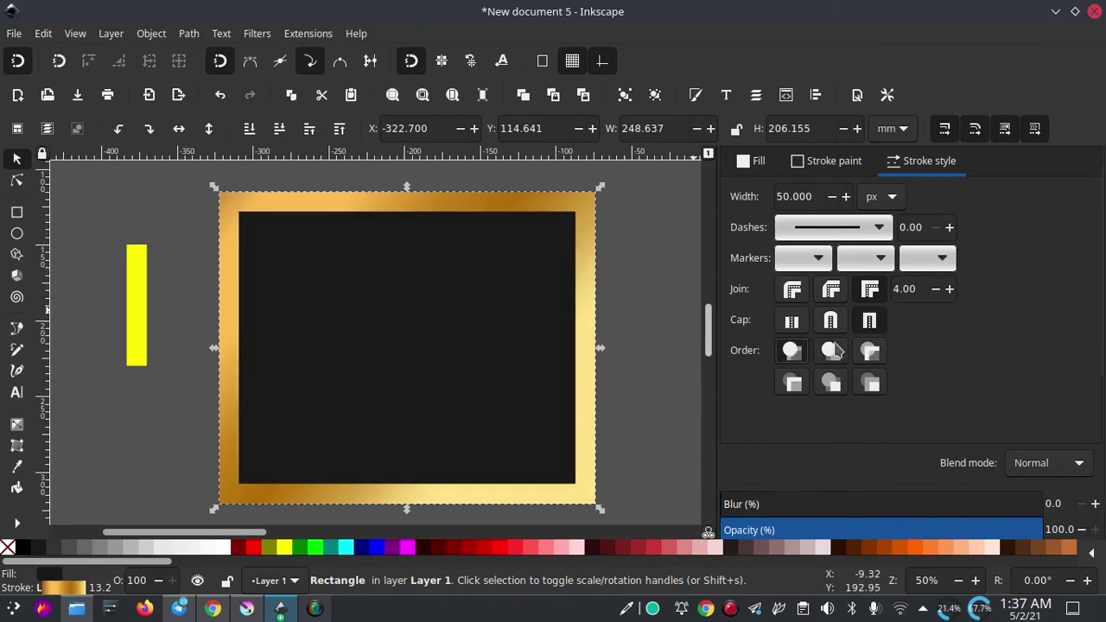
click(792, 386)
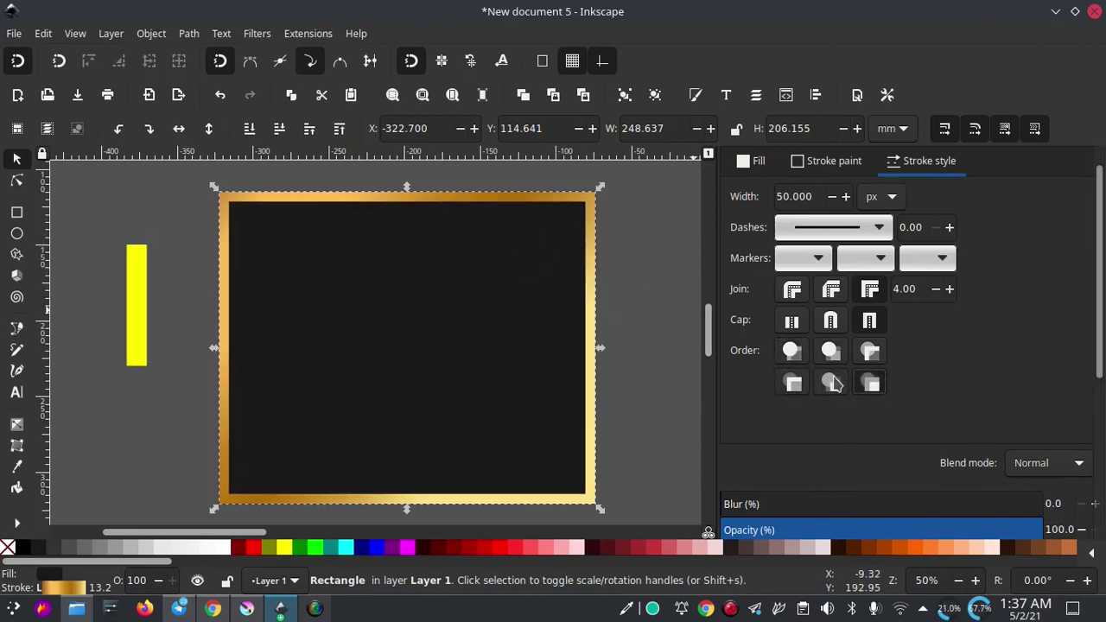
click(829, 386)
click(795, 386)
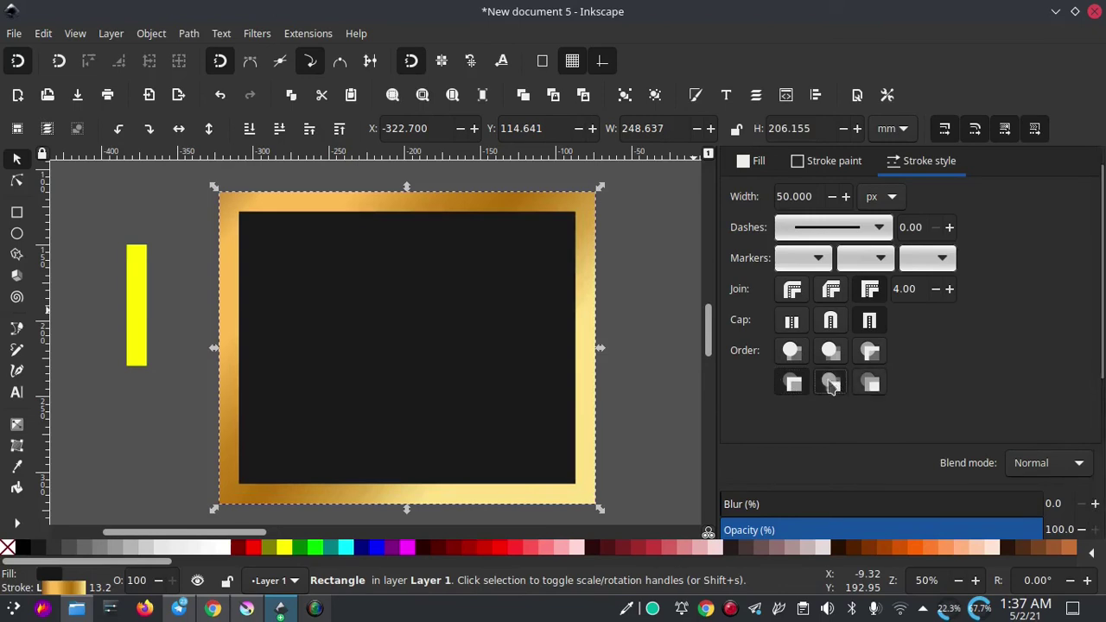
click(829, 384)
click(793, 385)
click(871, 384)
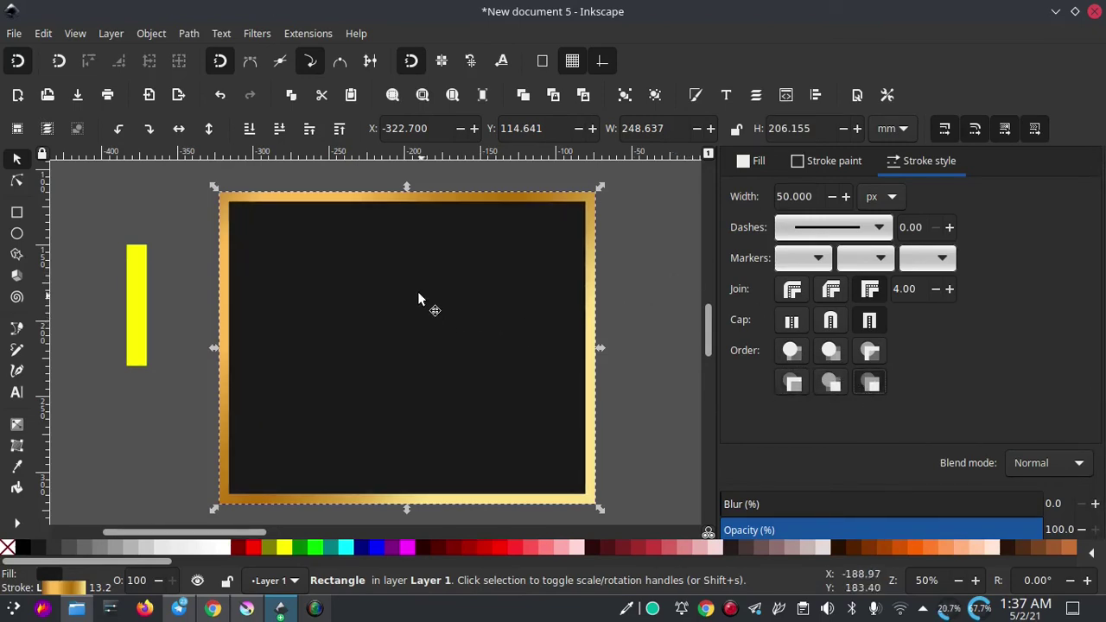
- Nudge the framed rectangle slightly right and down, then deselect it
ctrl+scroll(417, 298, down, 1)
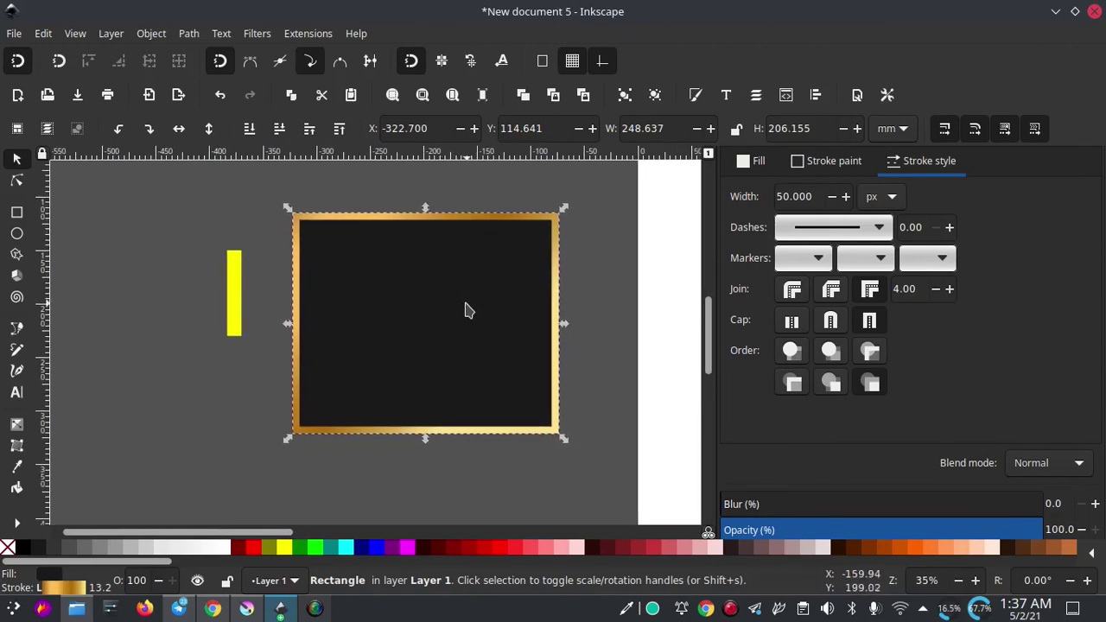
drag(456, 283, 463, 296)
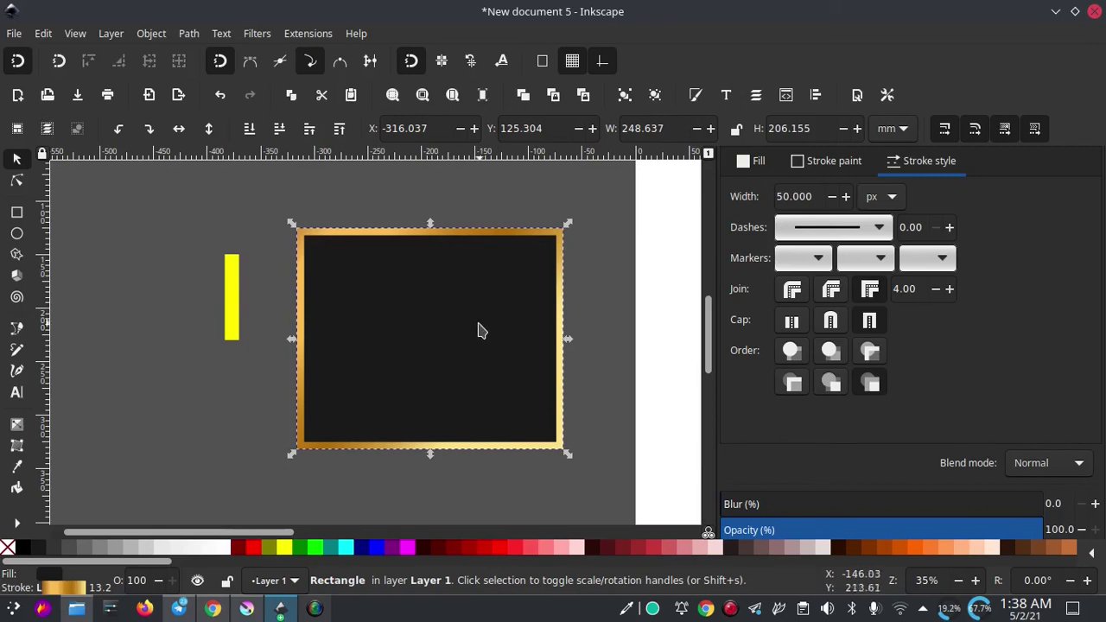
scroll(510, 292, right, 2)
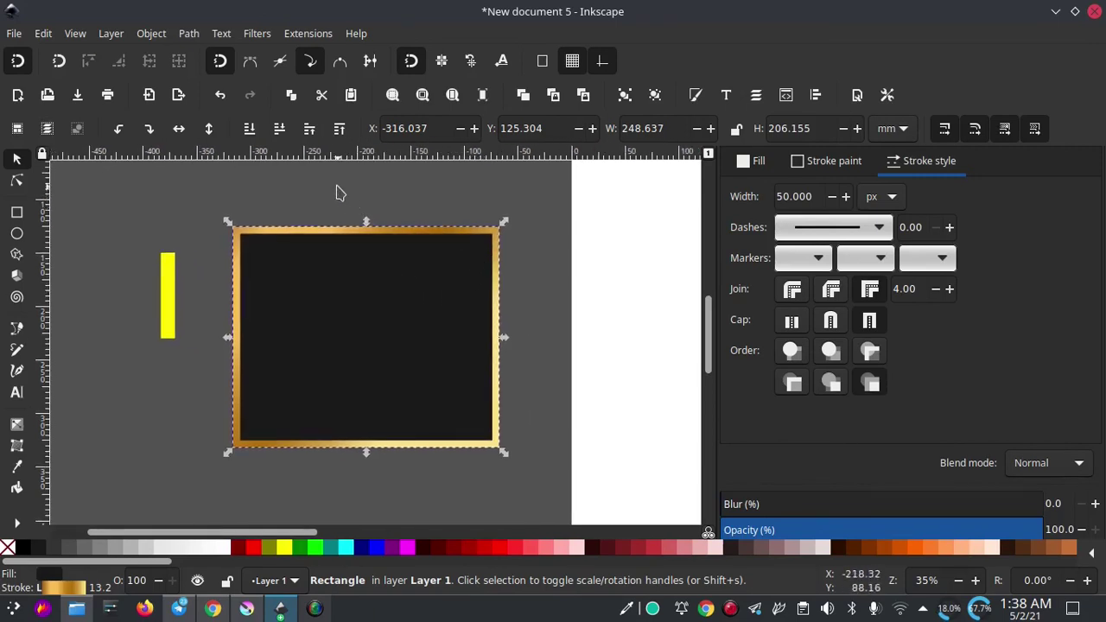
scroll(509, 274, up, 2)
scroll(509, 274, right, 1)
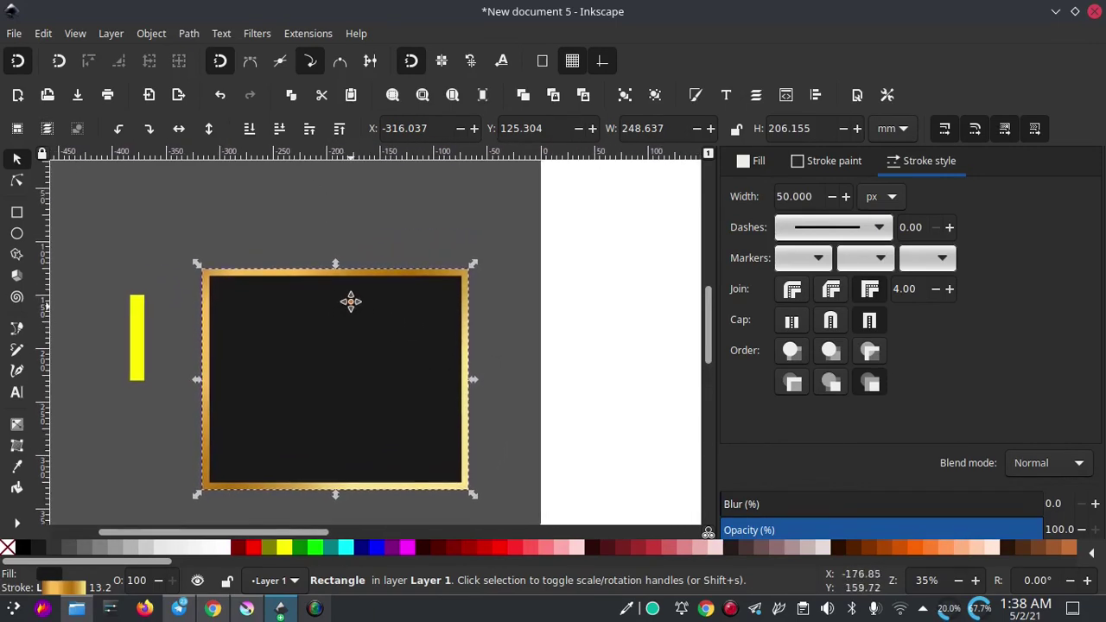
scroll(358, 316, down, 1)
scroll(358, 316, left, 1)
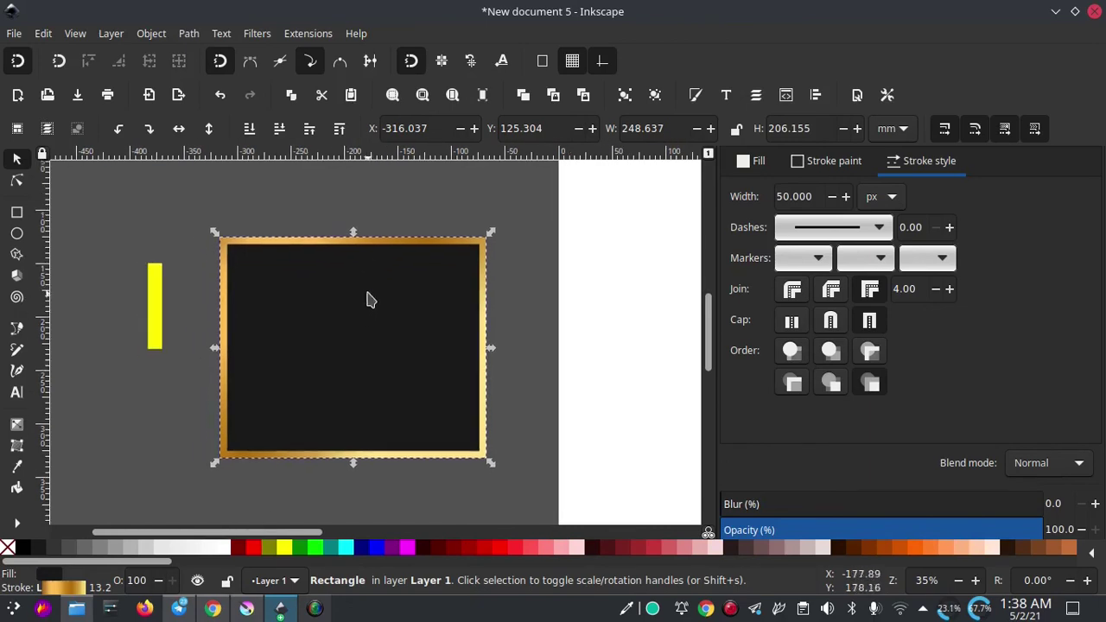
click(86, 264)
- Draw a large circle over the rectangle's right side and apply Path > Difference
click(17, 234)
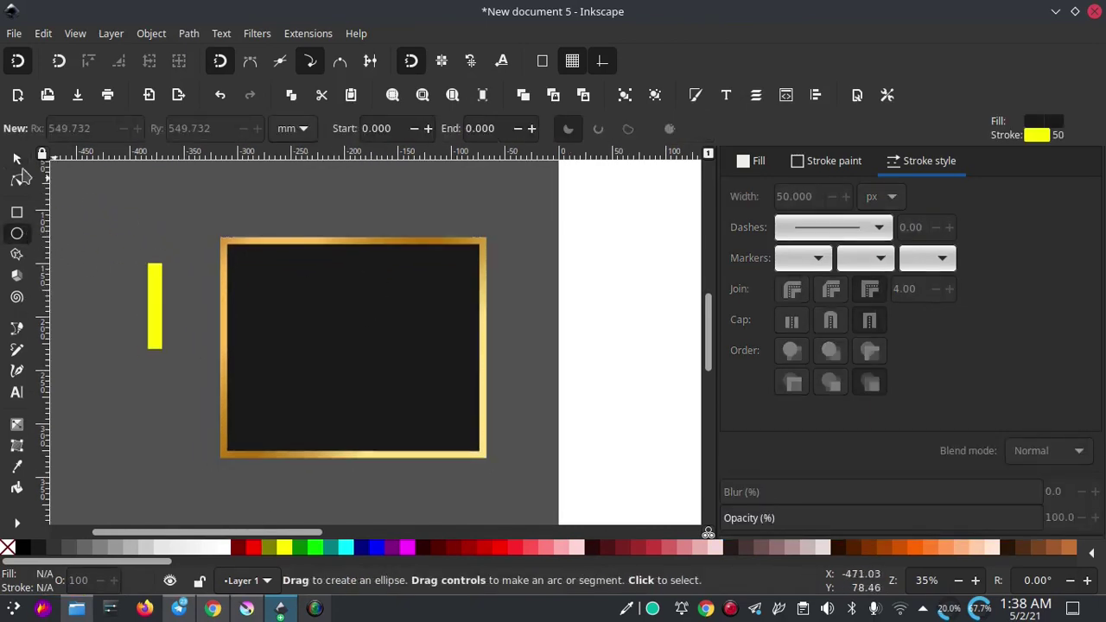
drag(355, 180, 593, 401)
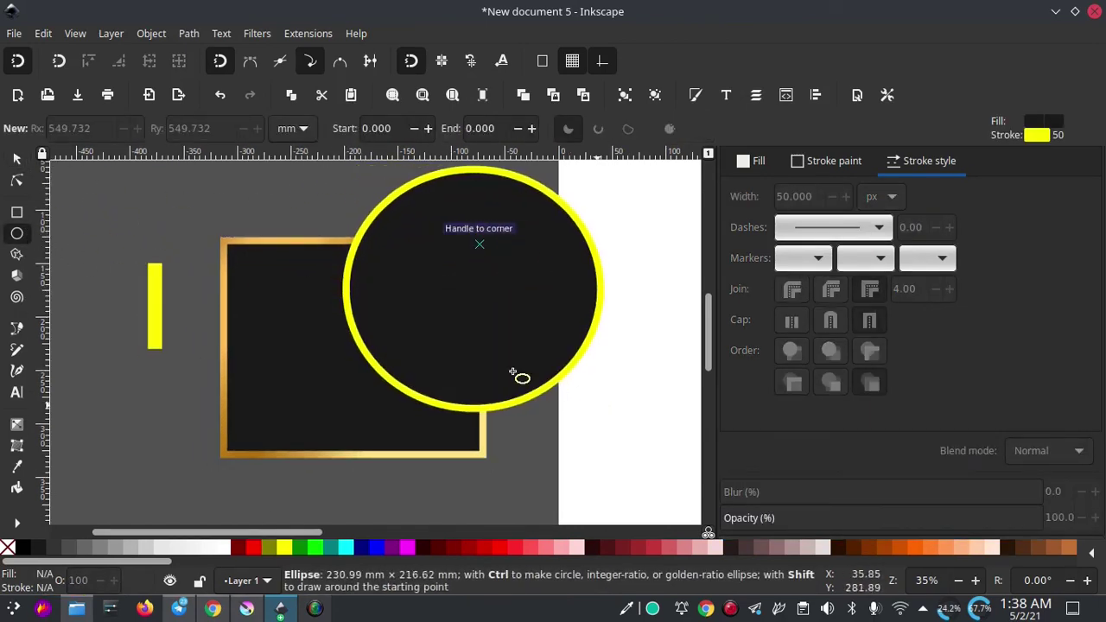
click(16, 158)
shift+click(285, 263)
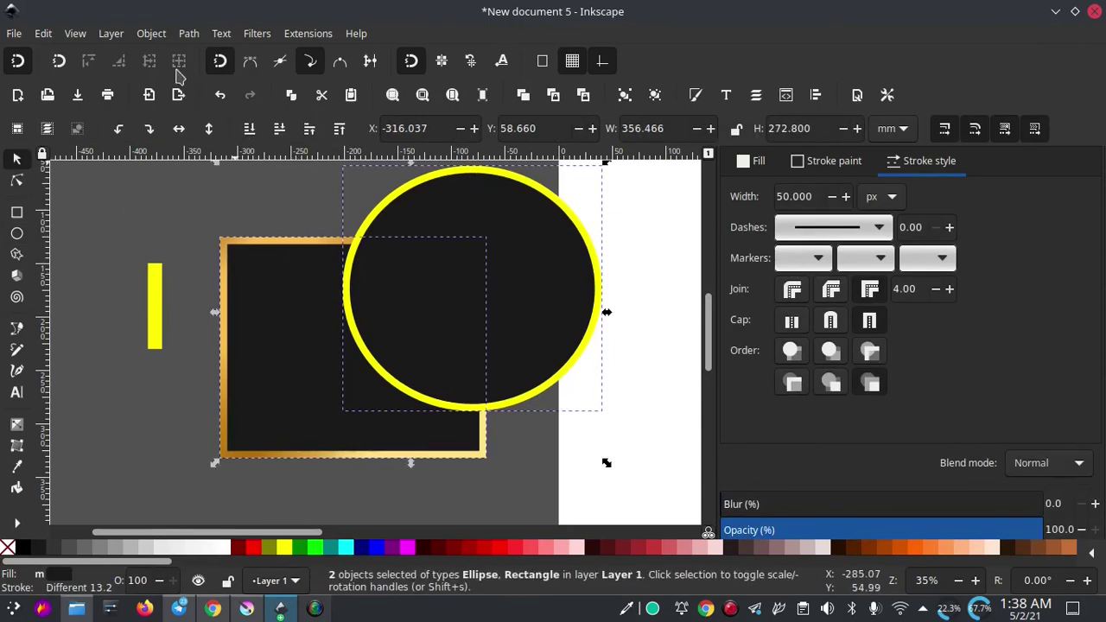
click(188, 34)
click(227, 138)
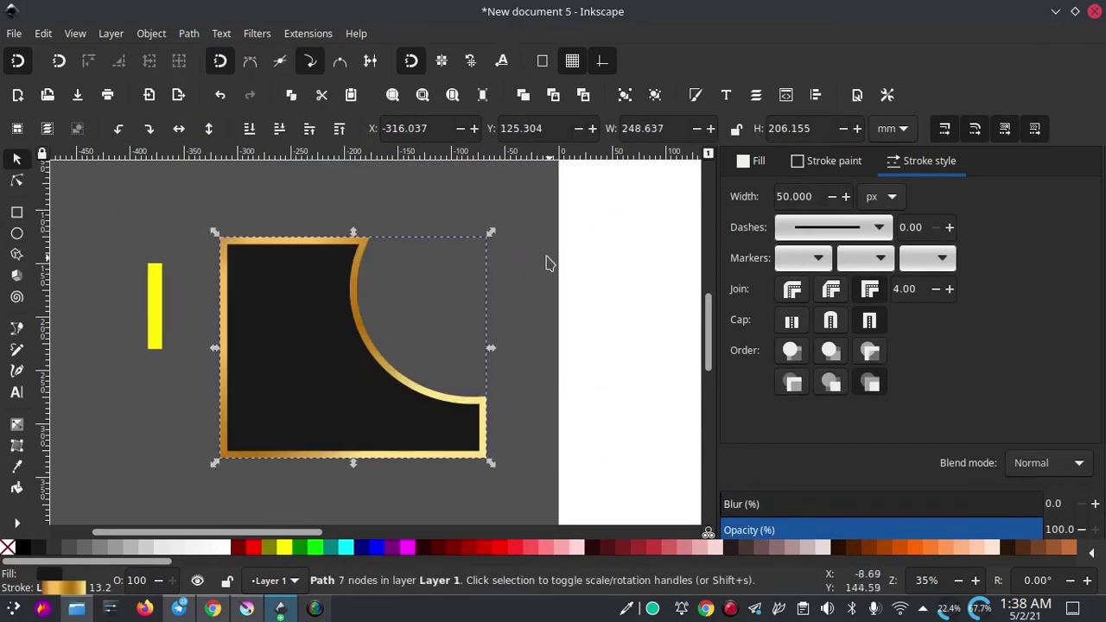
- Undo the difference and the circle, then reselect the gold-framed rectangle
click(495, 285)
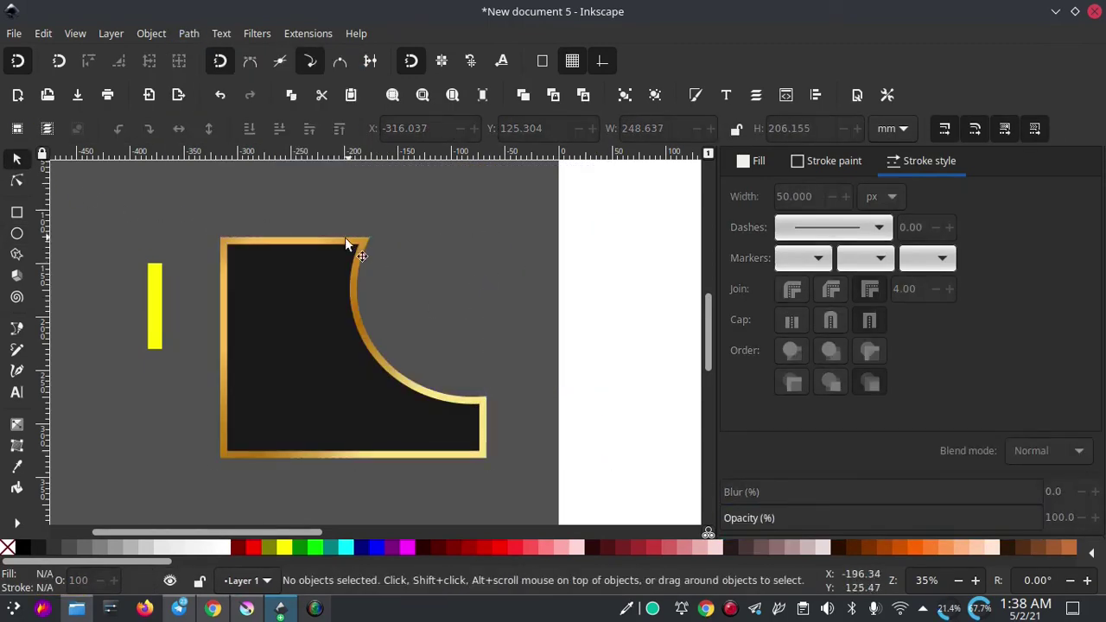
click(416, 381)
key(ctrl)
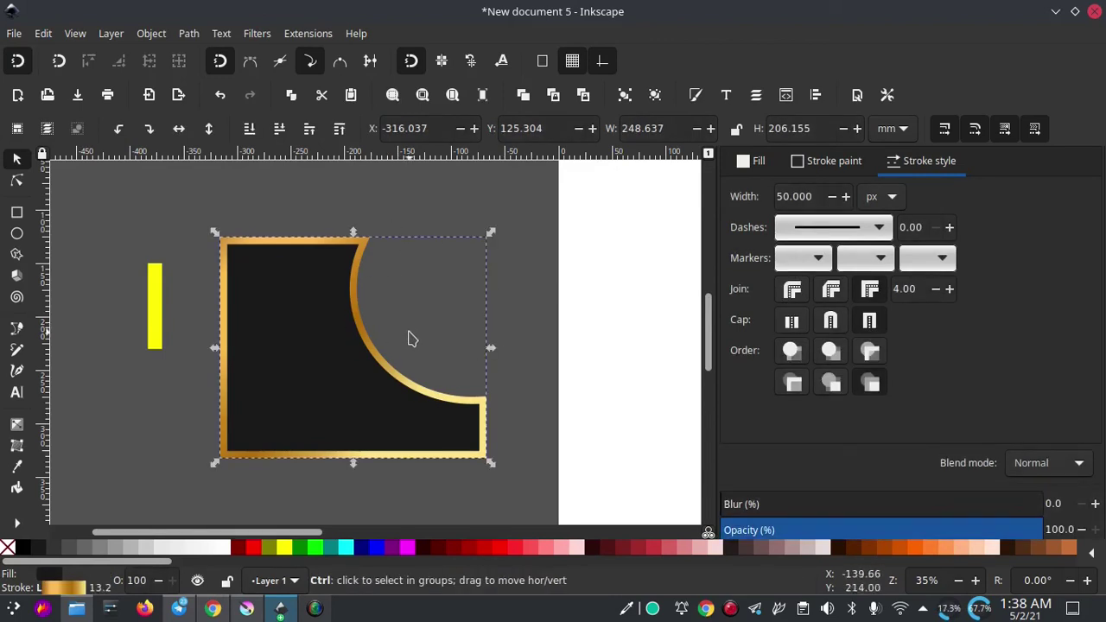
key(ctrl+z)
key(ctrl+z)
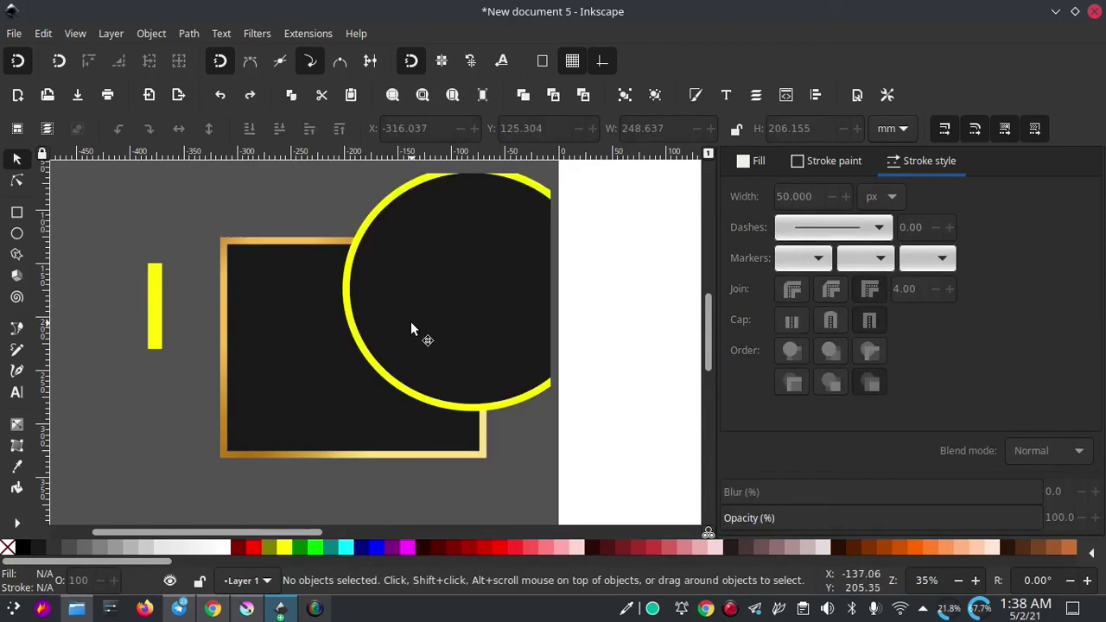
key(ctrl+z)
click(411, 320)
scroll(400, 320, down, 1)
scroll(400, 319, up, 1)
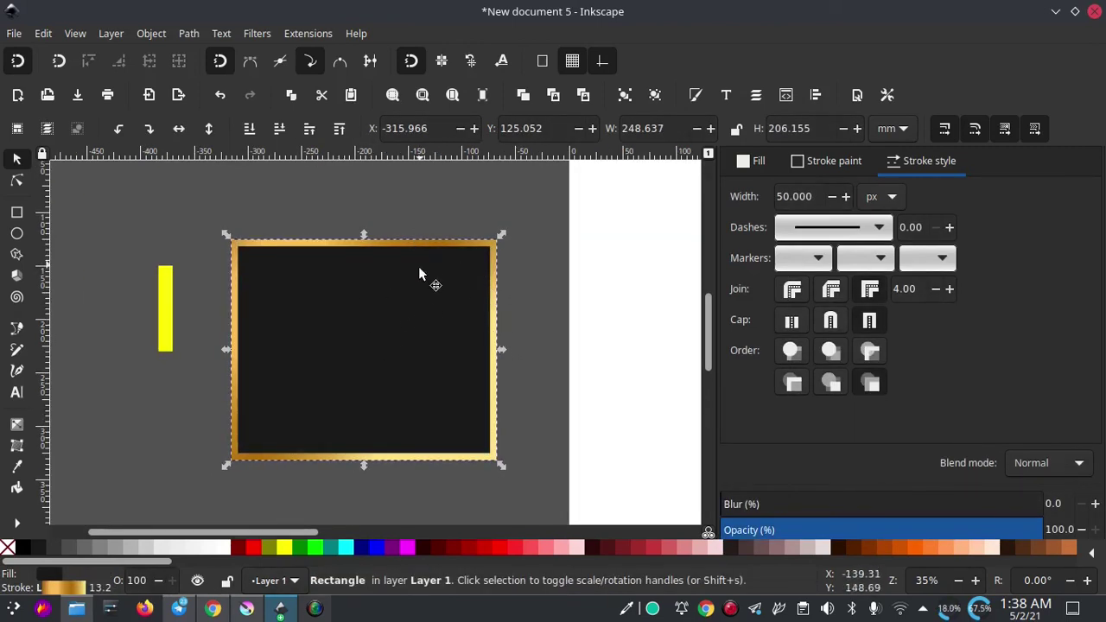
- Convert the rectangle's stroke to a path and move the resulting group slightly
click(189, 34)
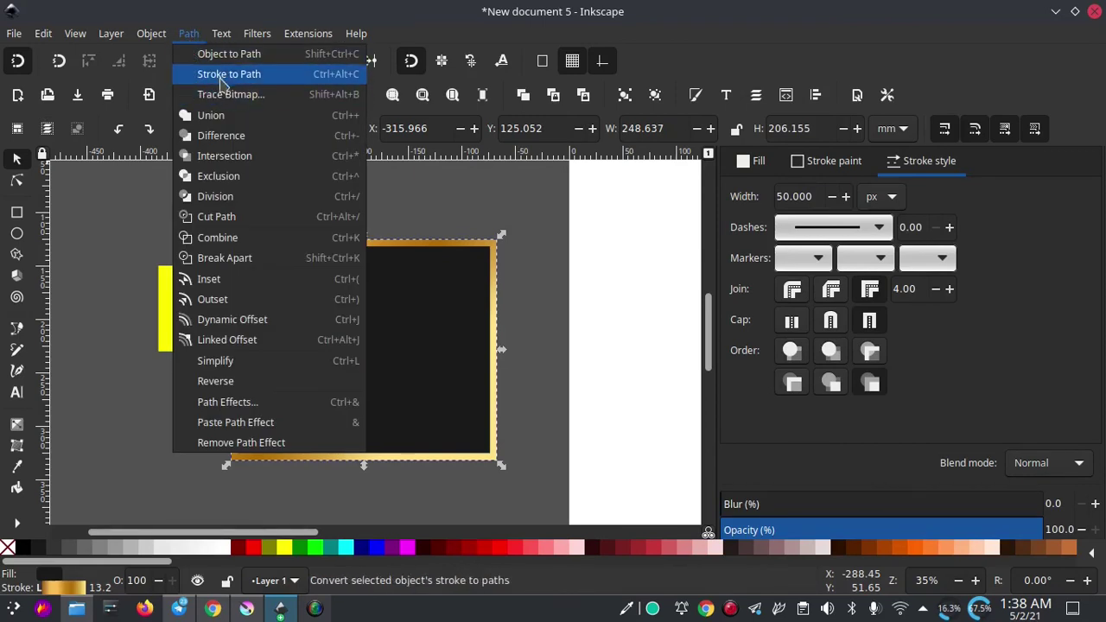
click(251, 82)
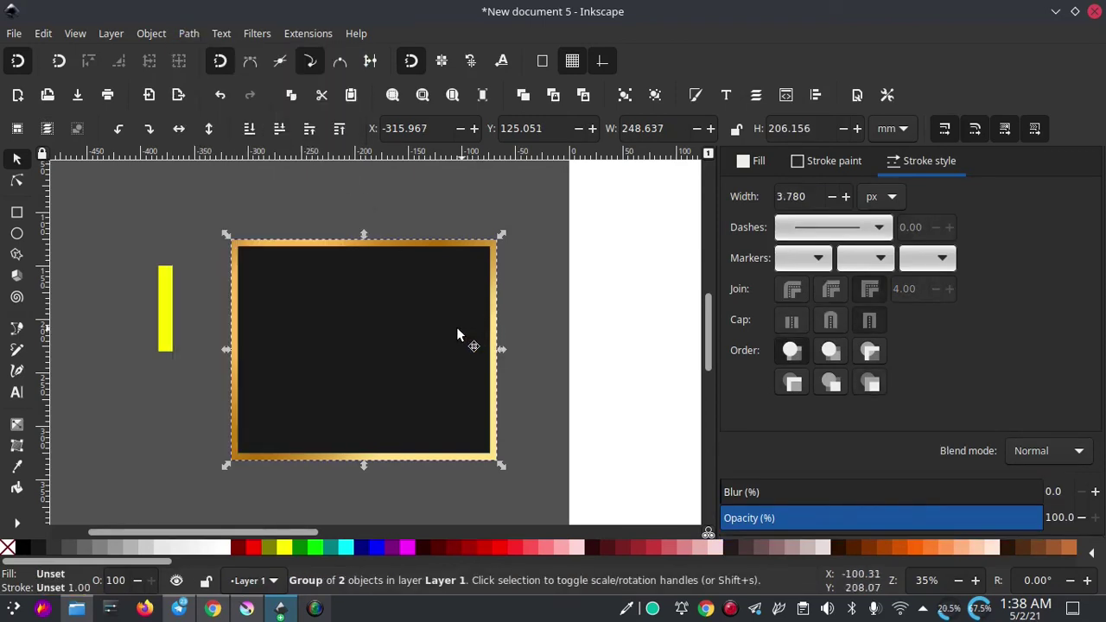
key(Escape)
click(394, 314)
mouse_move(395, 314)
mouse_down()
mouse_move(490, 285)
mouse_move(368, 371)
mouse_up()
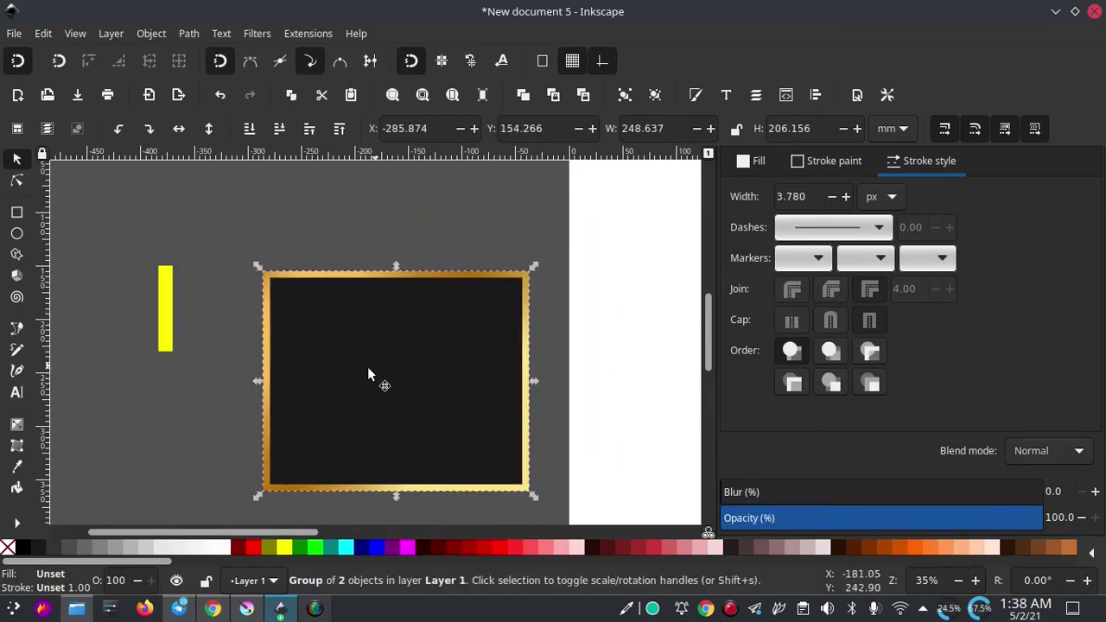
- Ungroup frame and fill, test pulling the fill out, then undo the move
click(655, 96)
click(489, 265)
click(470, 336)
drag(470, 336, 218, 296)
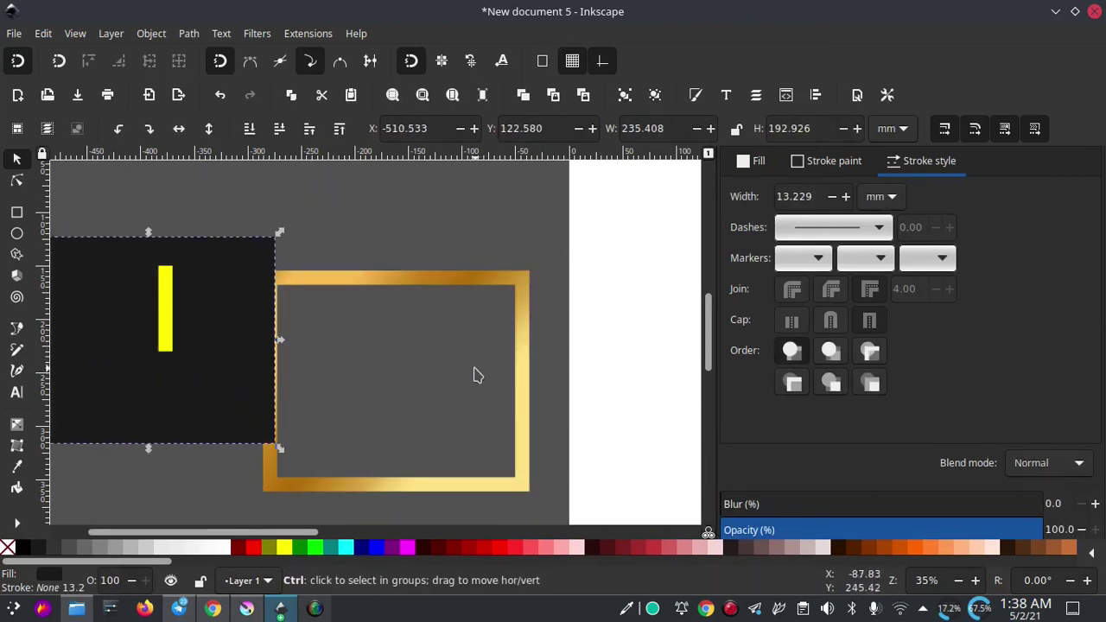
key(ctrl+z)
scroll(444, 365, down, 2)
scroll(392, 286, right, 1)
click(503, 248)
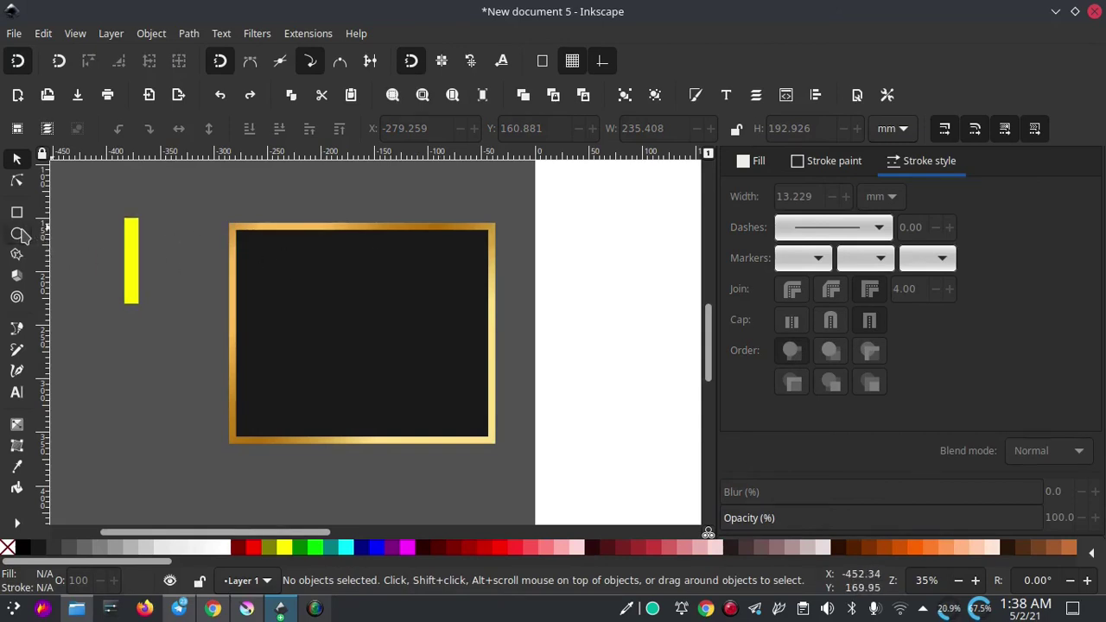
- Draw a circle over the frame's upper right and subtract it from the dark fill
click(16, 233)
drag(577, 171, 365, 395)
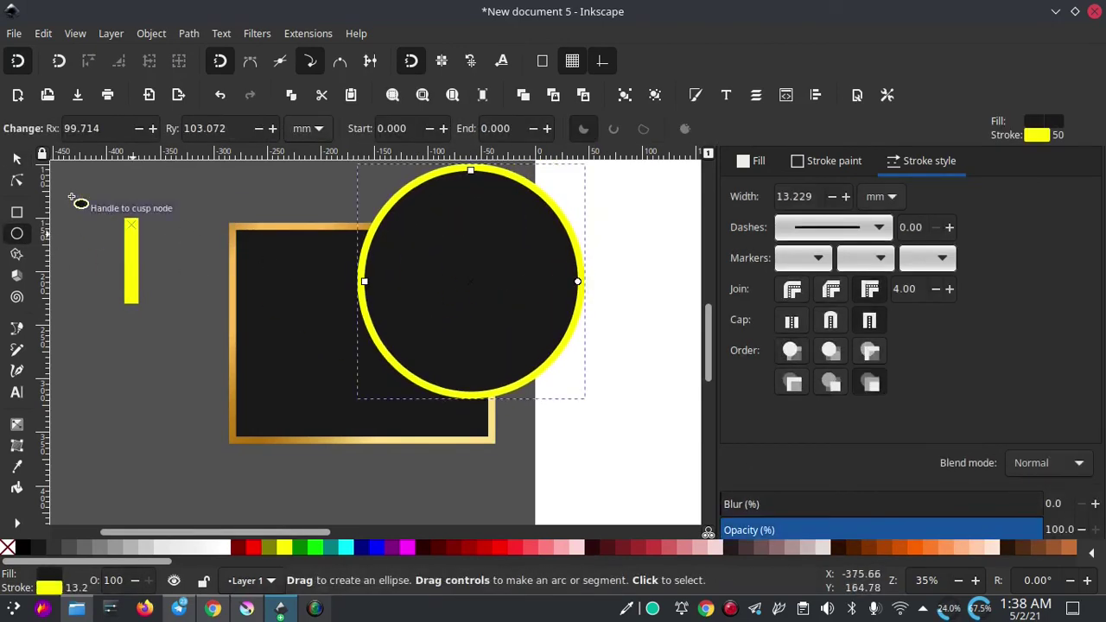
click(16, 159)
shift+click(290, 336)
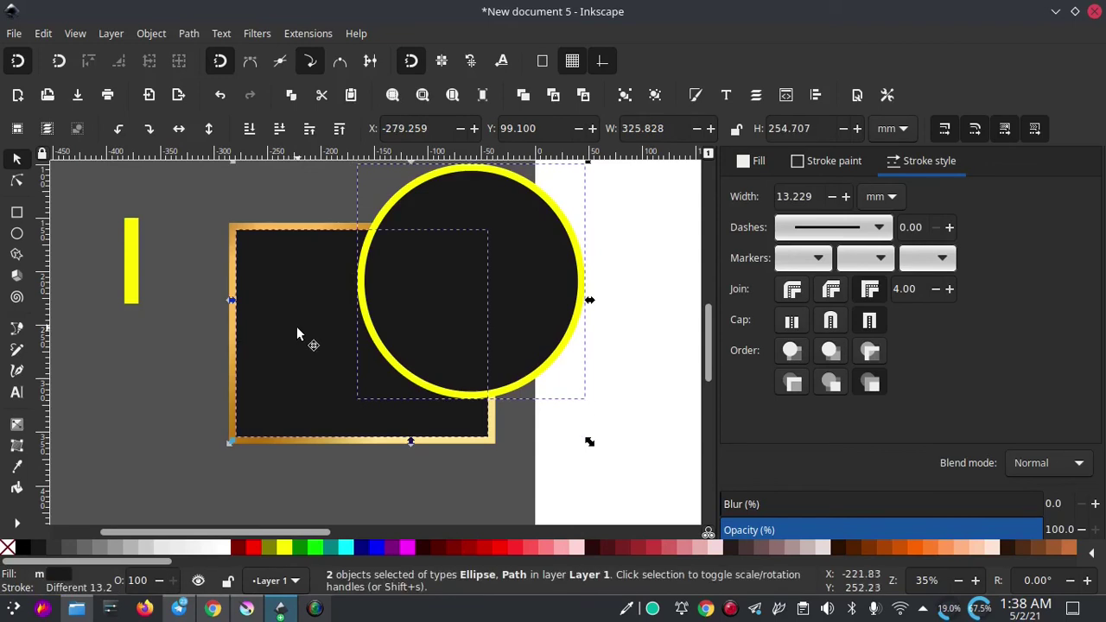
click(189, 32)
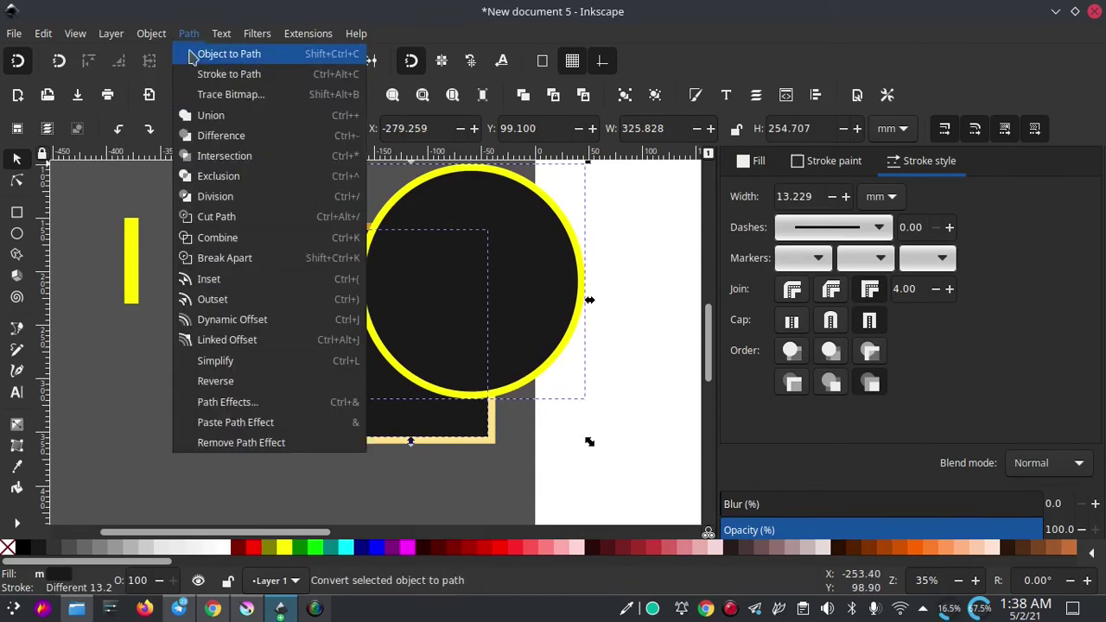
click(221, 136)
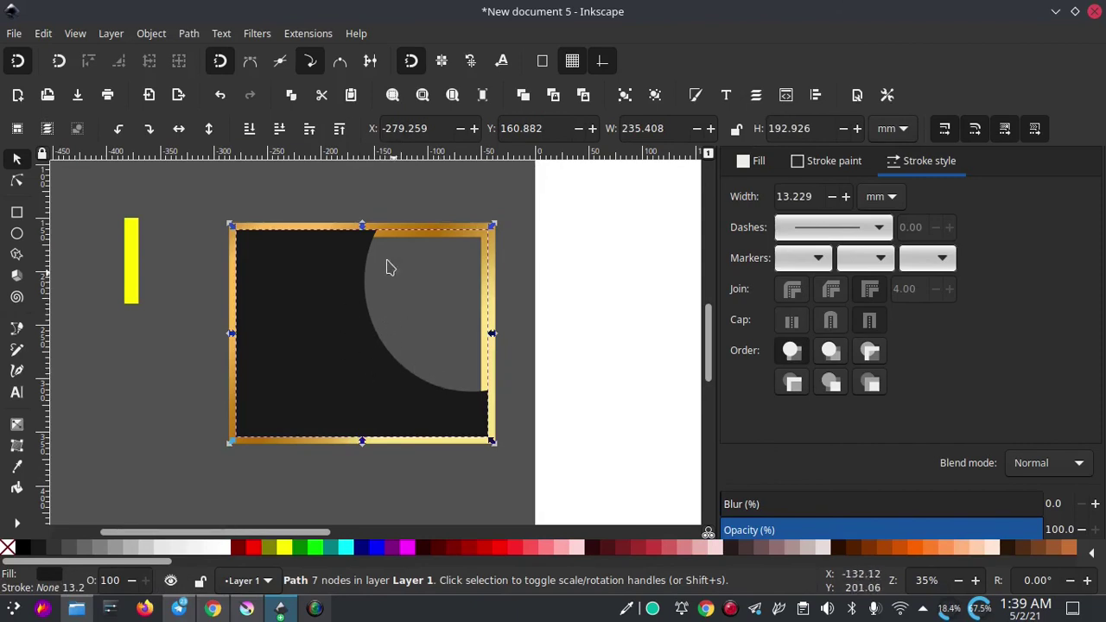
- Undo the circle cut and reselect the dark fill shape
click(424, 317)
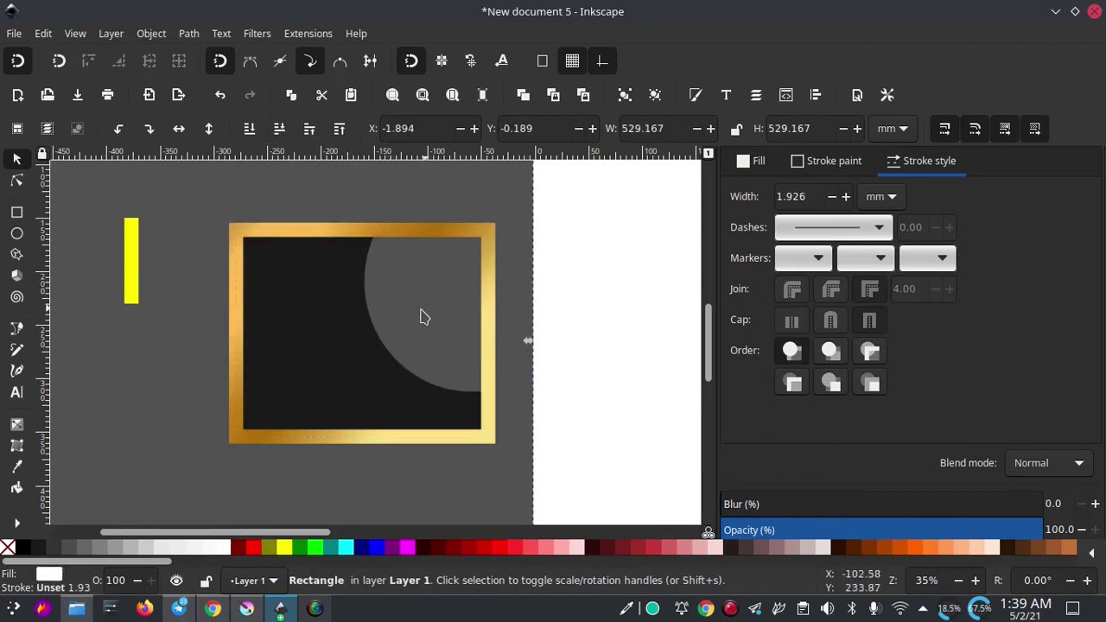
key(ctrl+z)
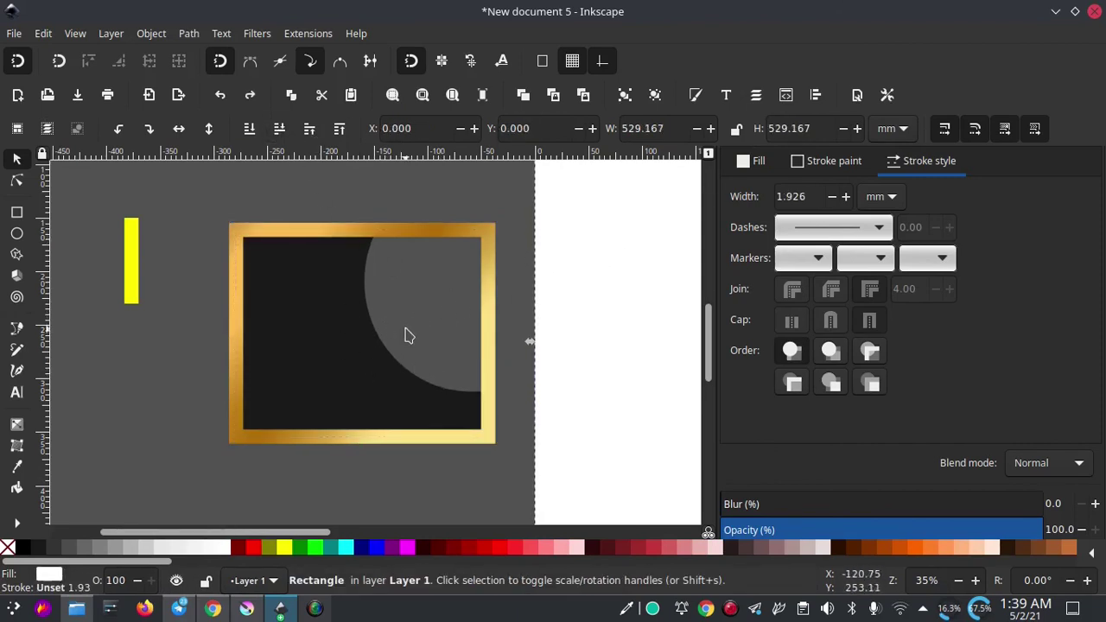
click(415, 320)
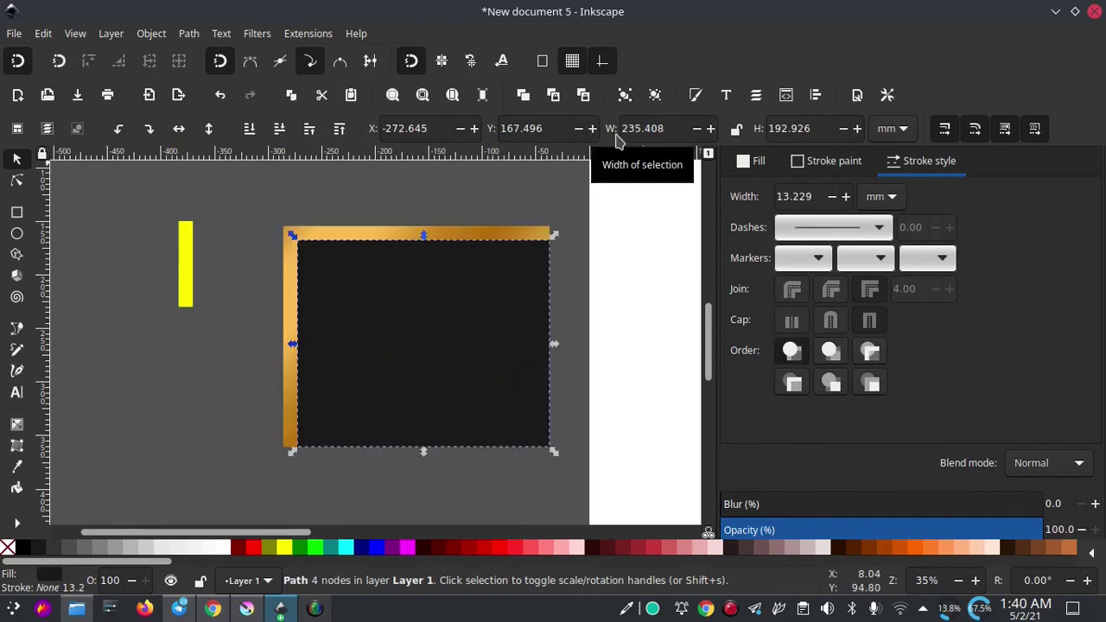